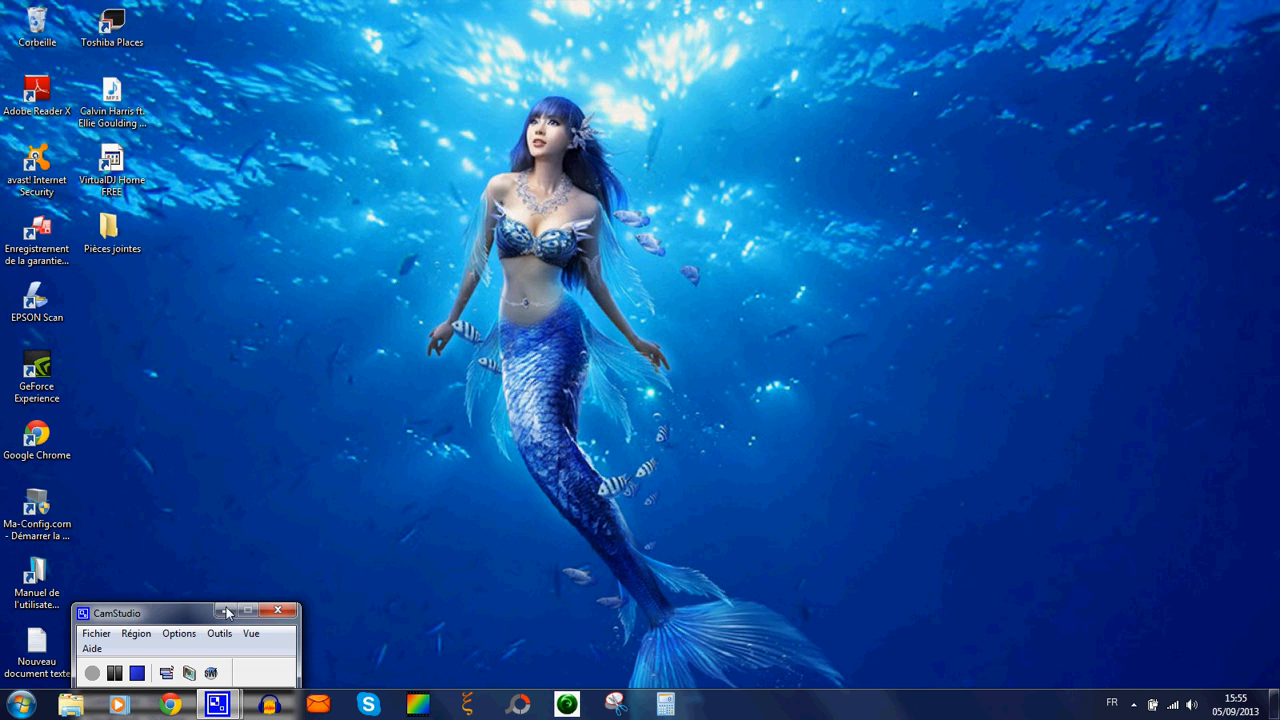
- Start PhotoFiltre, open the image "chat noir" from folder "A" and move its window towards the middle of the workspace
{"action": "left_click", "coordinate": [417, 705]}
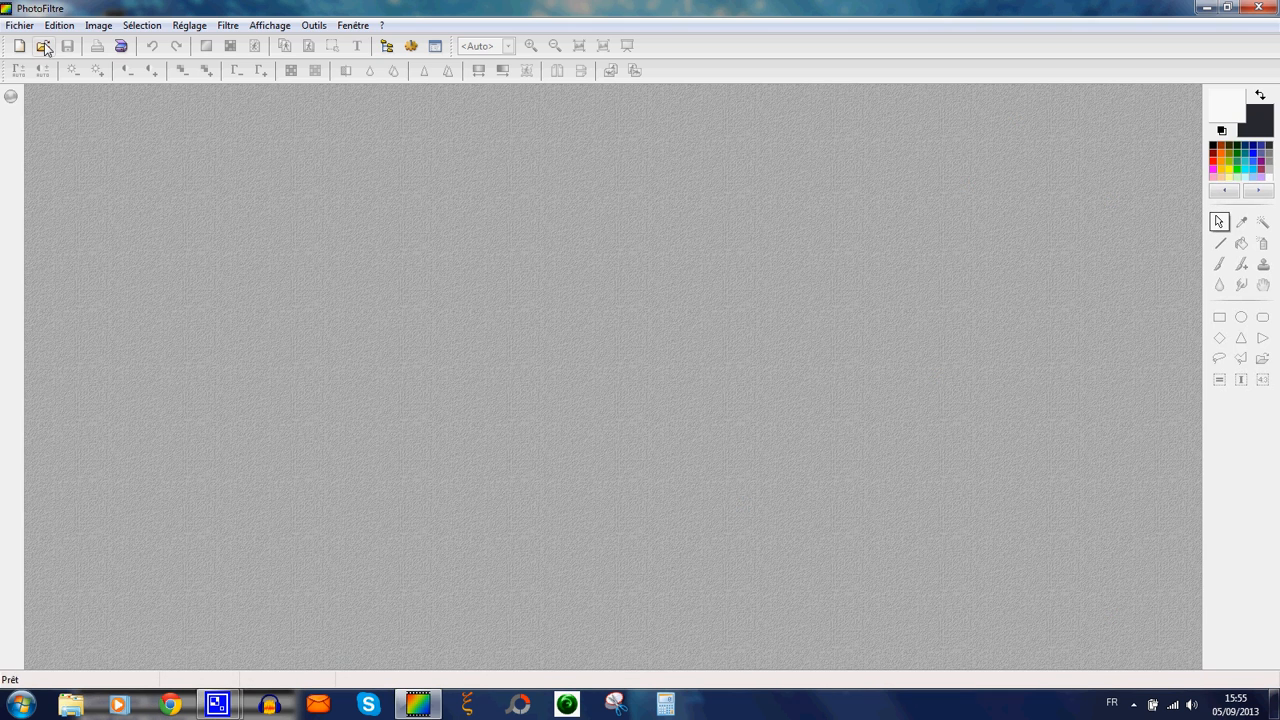
{"action": "left_click", "coordinate": [43, 46]}
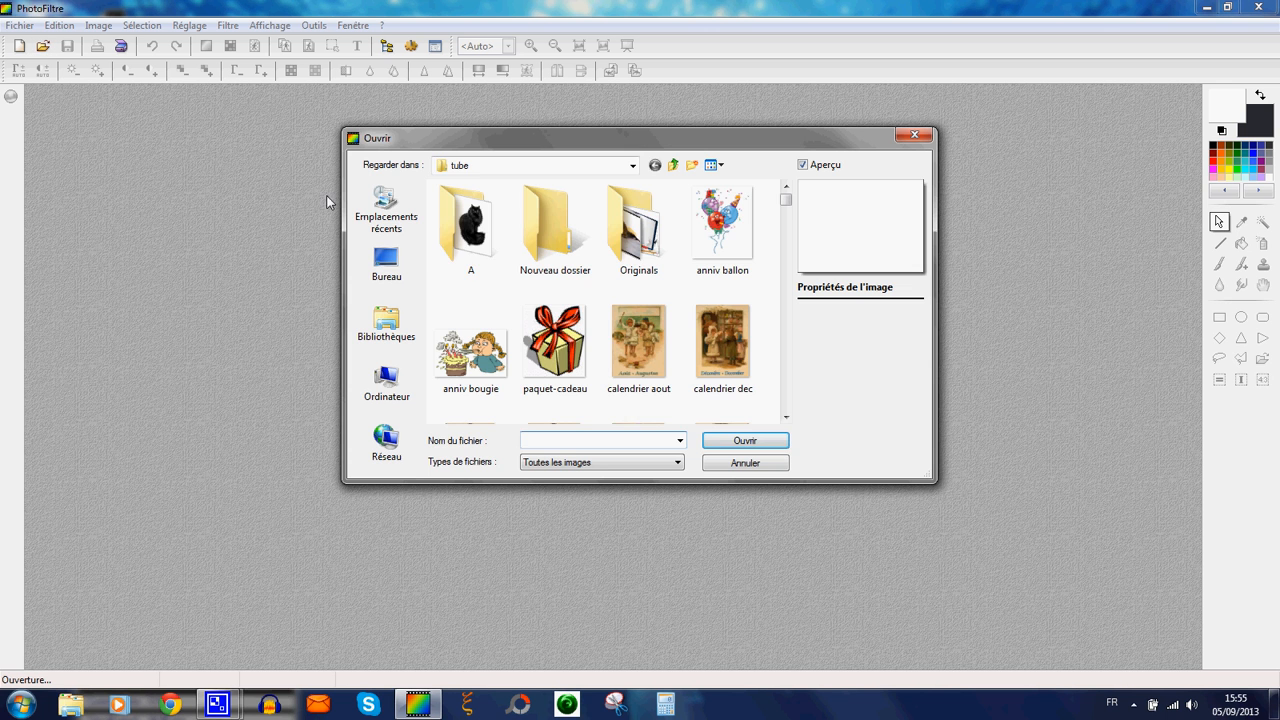
{"action": "double_click", "coordinate": [469, 244]}
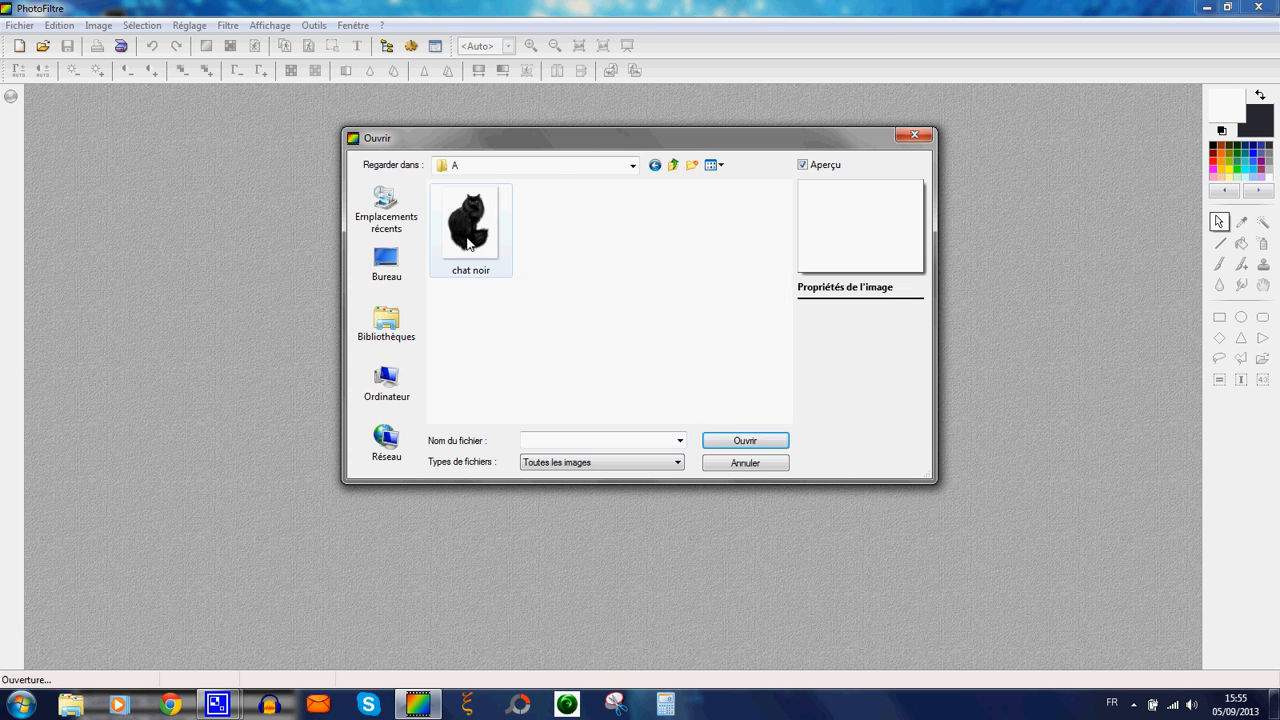
{"action": "left_click", "coordinate": [469, 244]}
{"action": "left_click", "coordinate": [737, 443]}
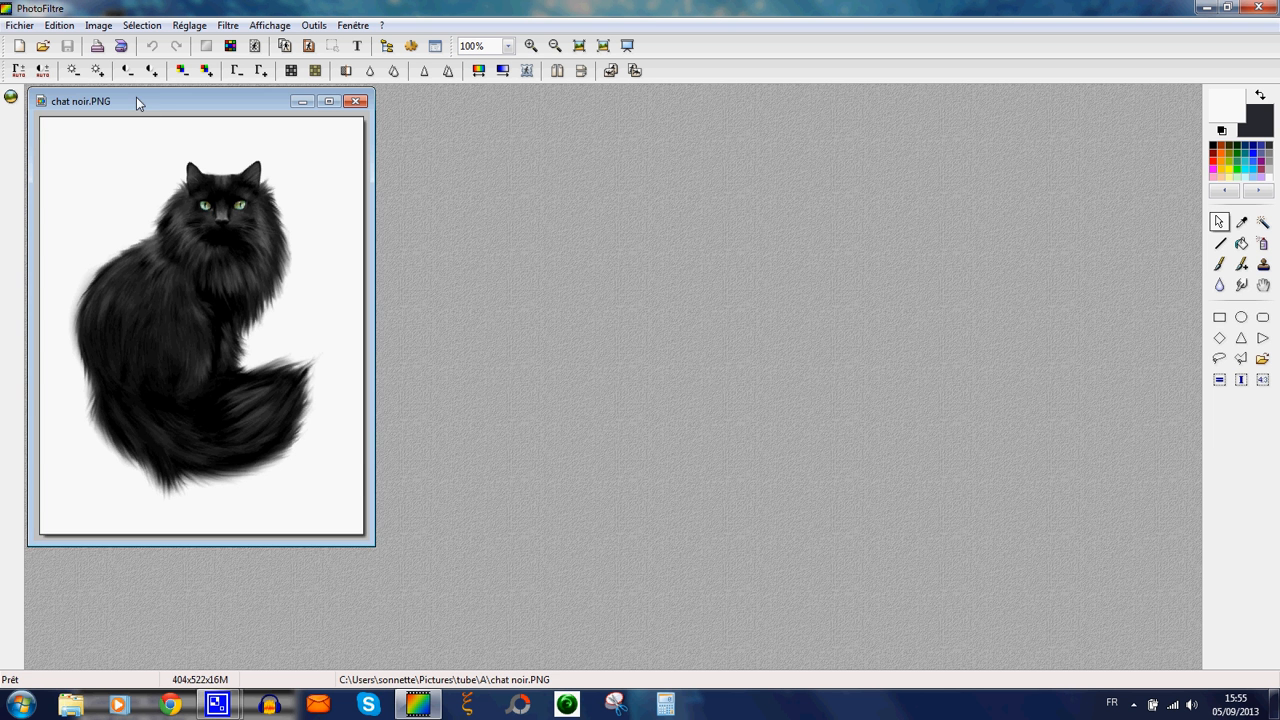
{"action": "left_click_drag", "start_coordinate": [138, 99], "coordinate": [416, 137]}
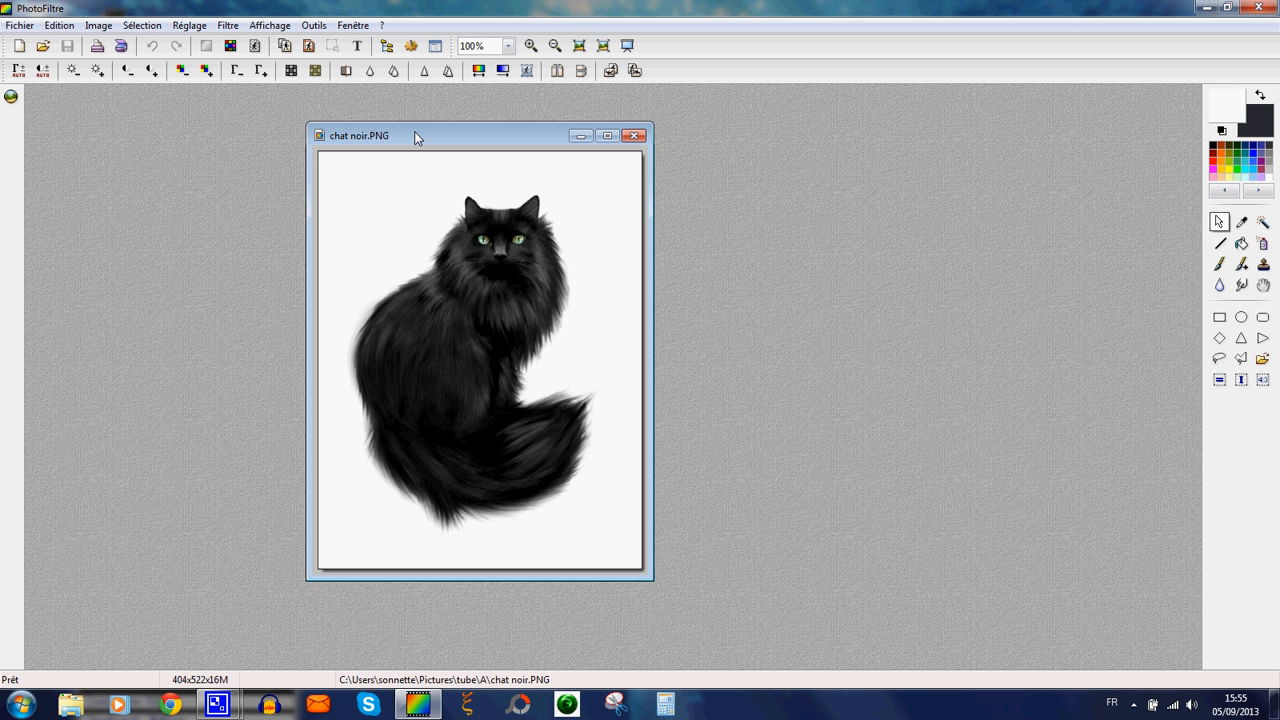
{"action": "left_click_drag", "start_coordinate": [416, 137], "coordinate": [454, 141]}
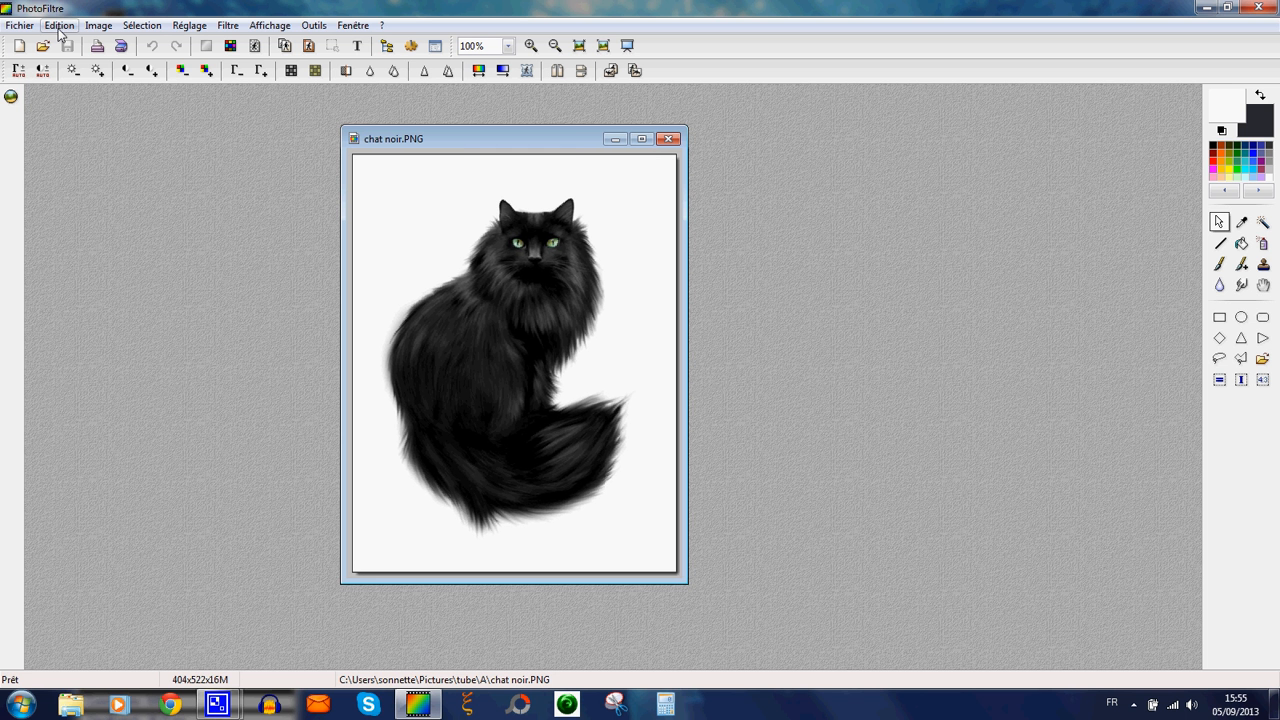
- Duplicate the chat noir image and place the copy's window partly over the original
{"action": "left_click", "coordinate": [98, 25]}
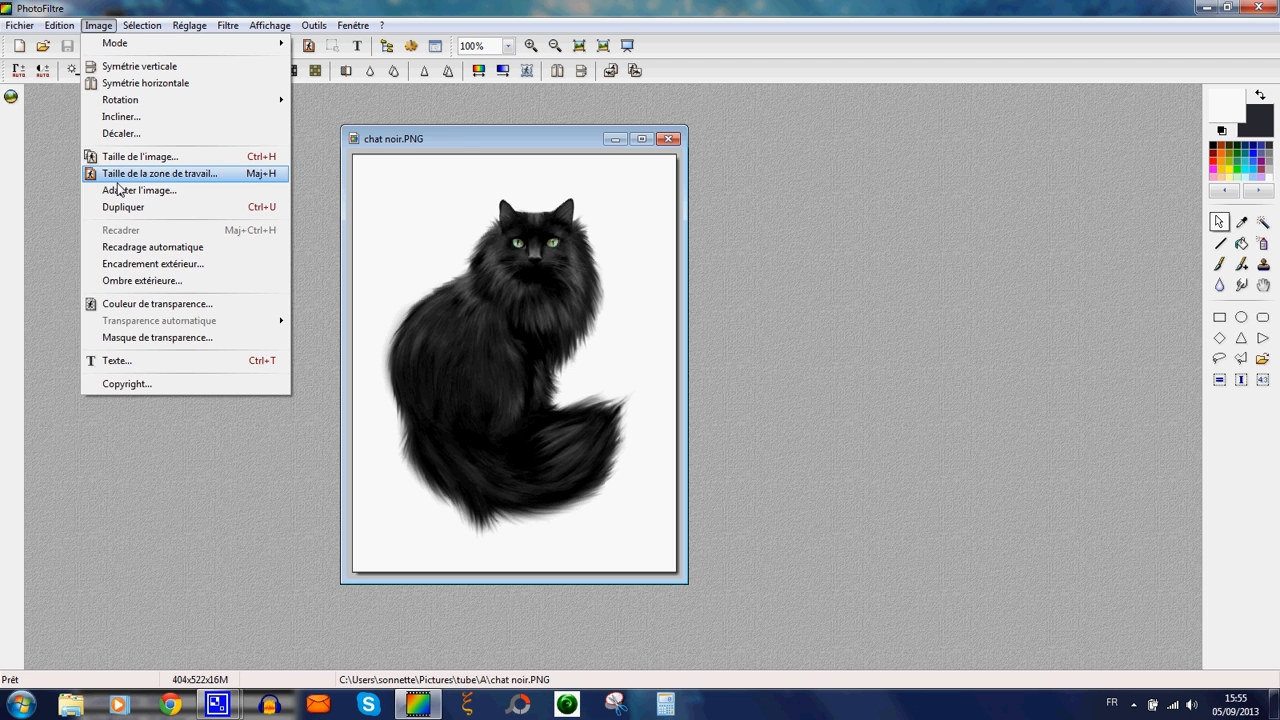
{"action": "left_click", "coordinate": [117, 206]}
{"action": "left_click_drag", "start_coordinate": [159, 111], "coordinate": [291, 133]}
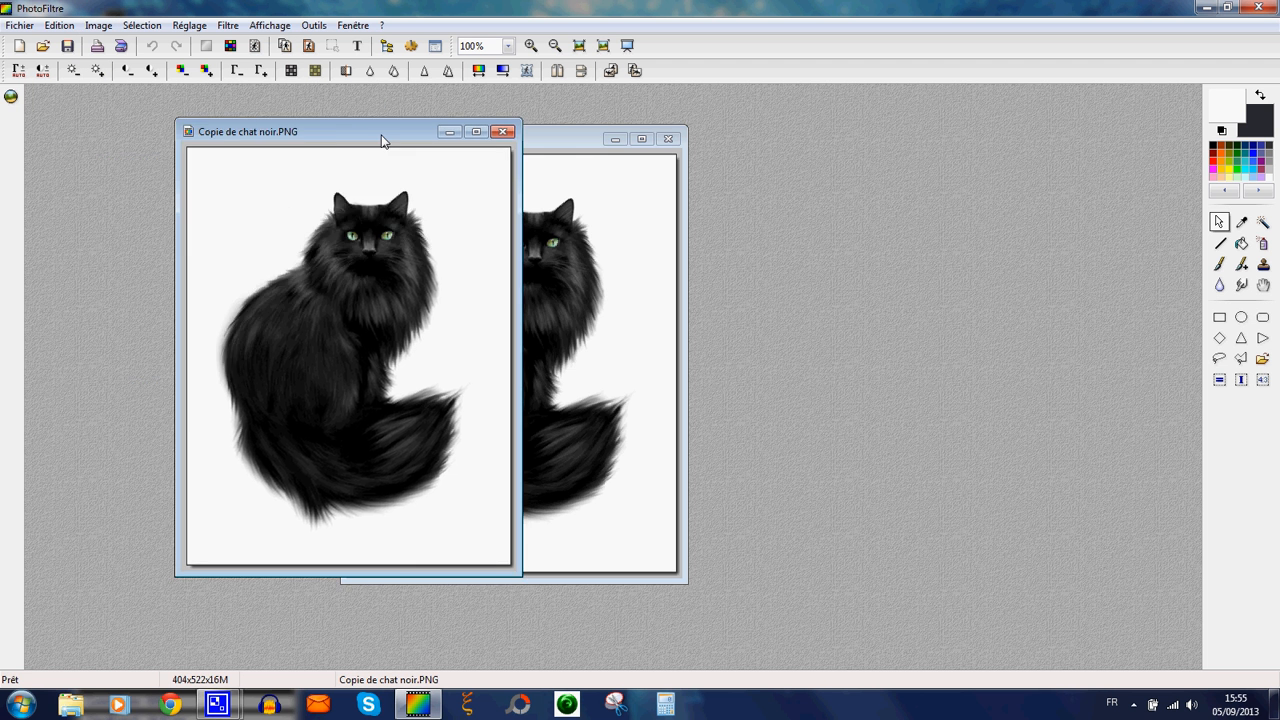
{"action": "left_click_drag", "start_coordinate": [381, 140], "coordinate": [637, 125]}
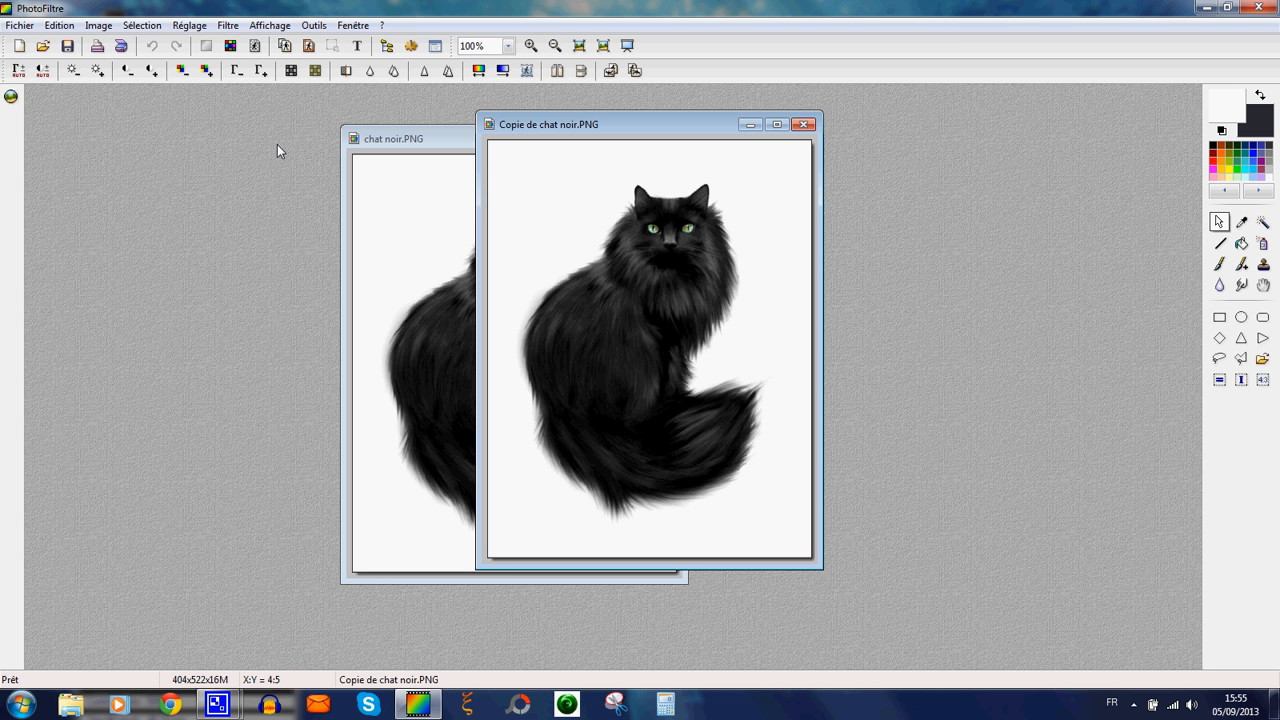
- Draw a closed polygon selection about 197 by 240 pixels around the cat's head and chest in the copy
{"action": "left_click", "coordinate": [1241, 338]}
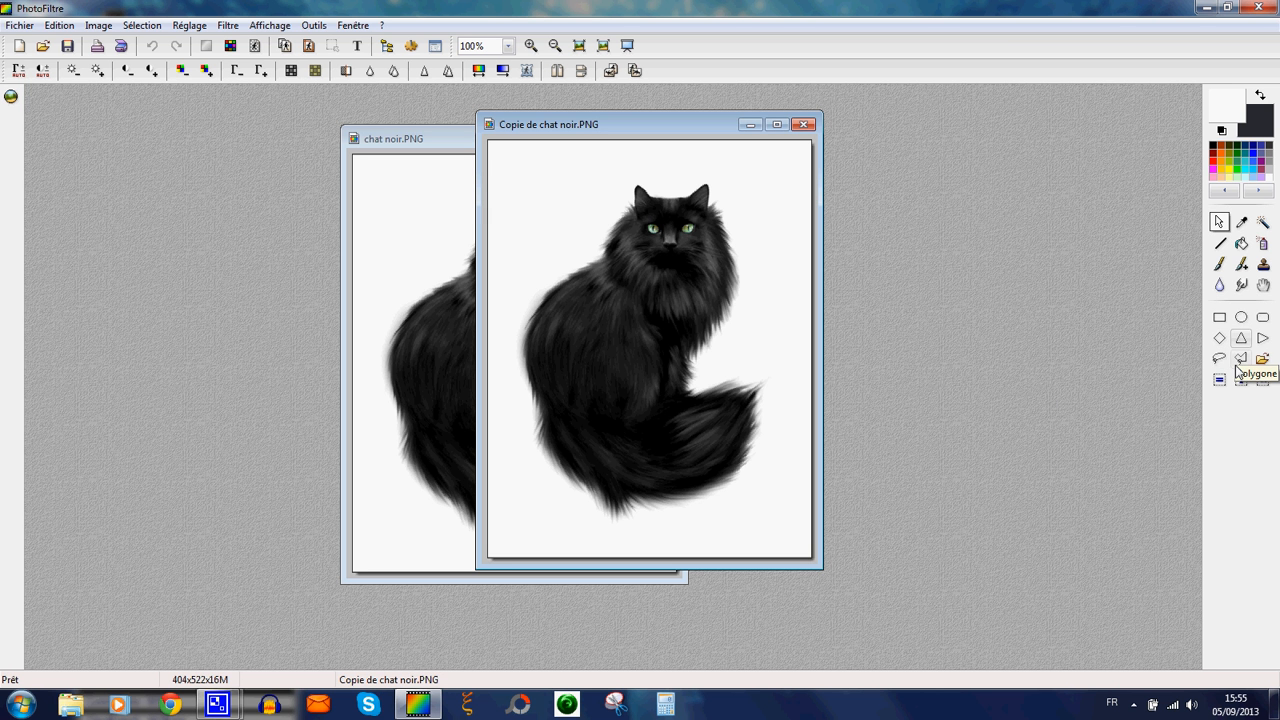
{"action": "left_click", "coordinate": [1241, 362]}
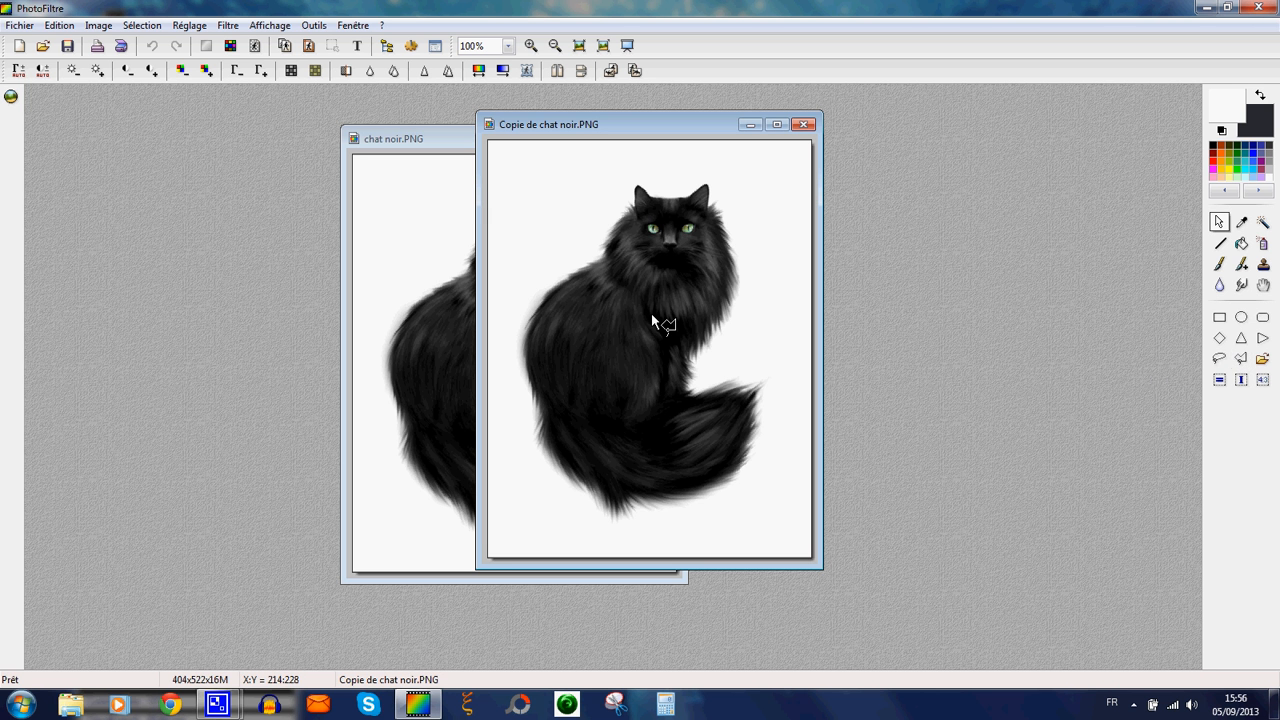
{"action": "left_click", "coordinate": [610, 266]}
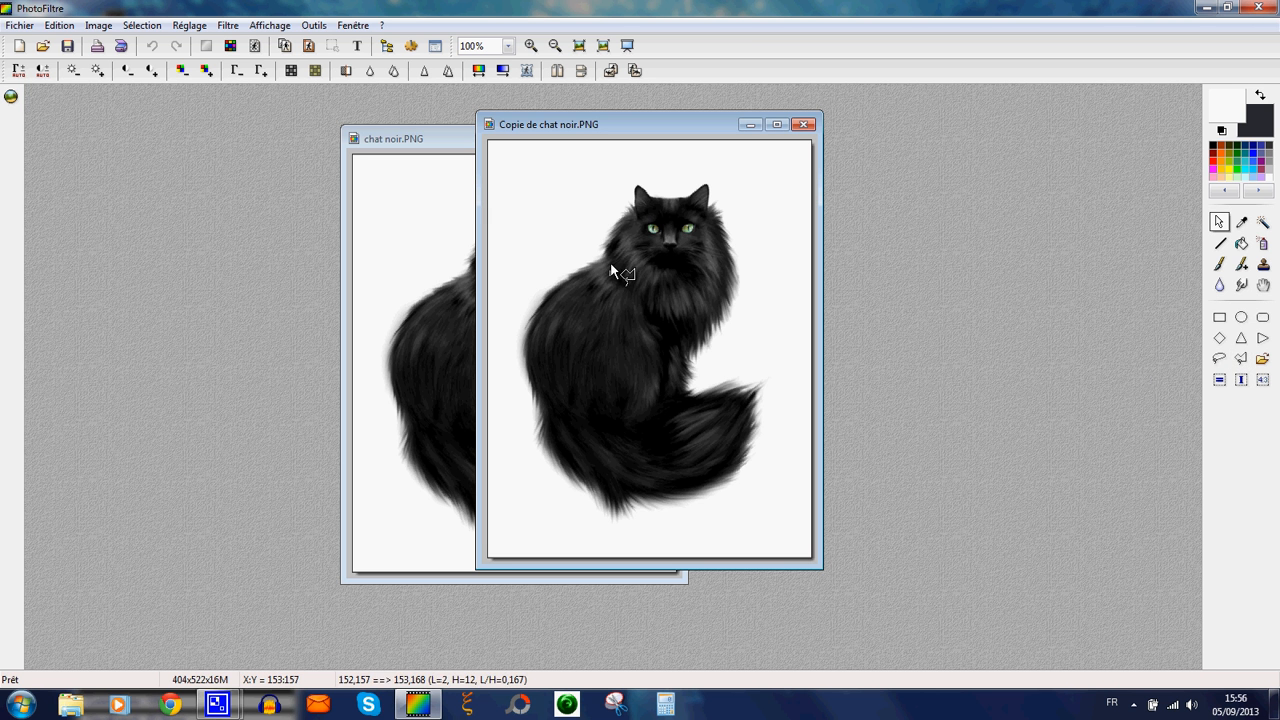
{"action": "left_click", "coordinate": [590, 230]}
{"action": "left_click", "coordinate": [596, 190]}
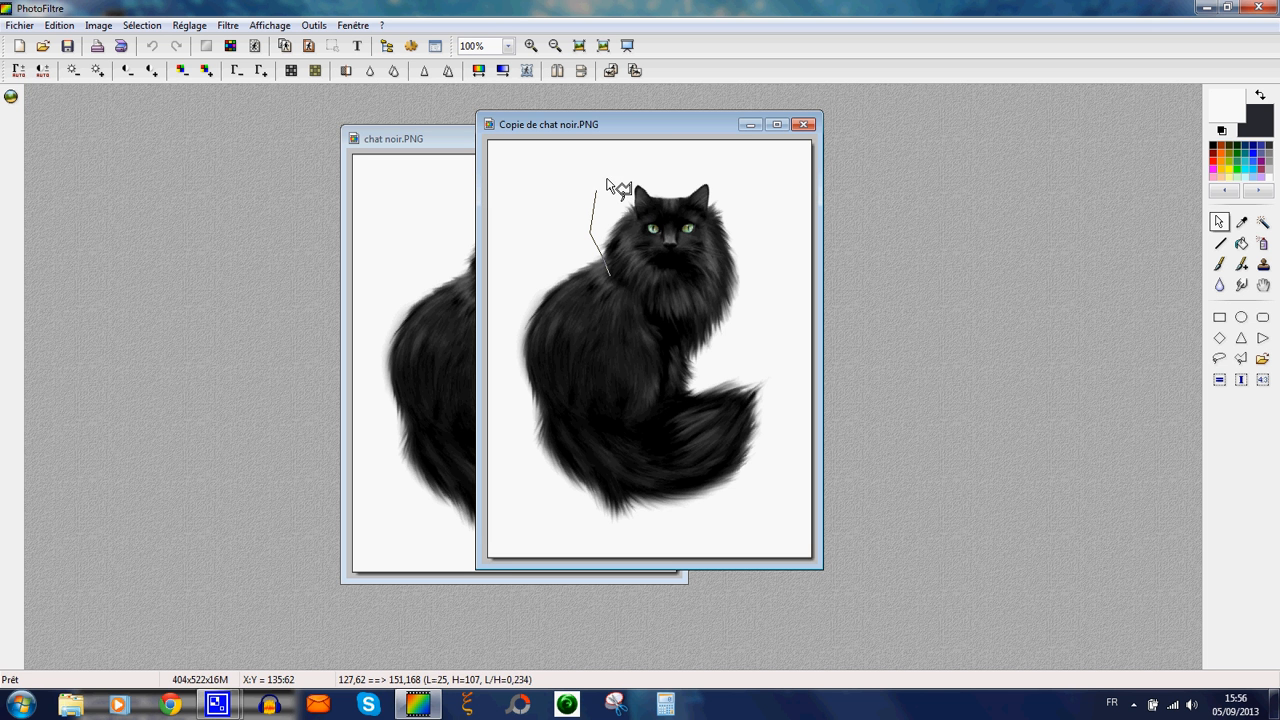
{"action": "left_click", "coordinate": [634, 162]}
{"action": "left_click", "coordinate": [686, 162]}
{"action": "left_click", "coordinate": [727, 175]}
{"action": "left_click", "coordinate": [746, 262]}
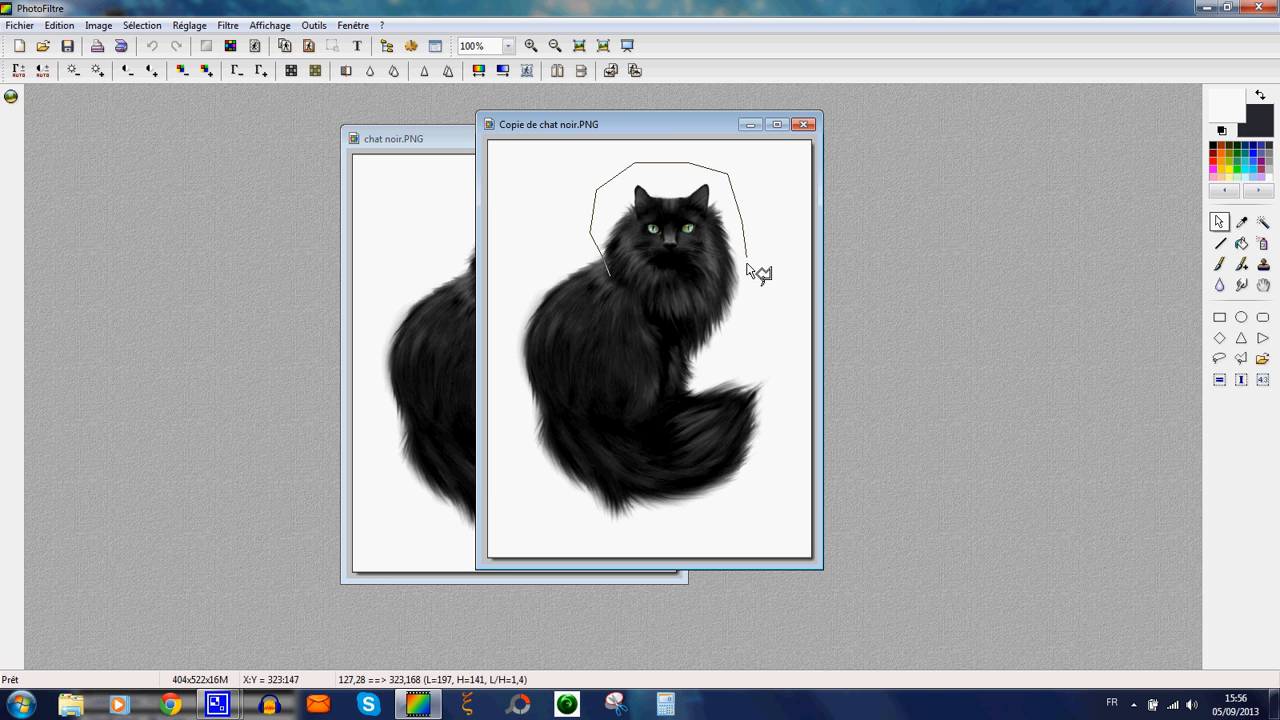
{"action": "left_click", "coordinate": [729, 330]}
{"action": "left_click", "coordinate": [712, 341]}
{"action": "left_click", "coordinate": [703, 348]}
{"action": "double_click", "coordinate": [614, 280]}
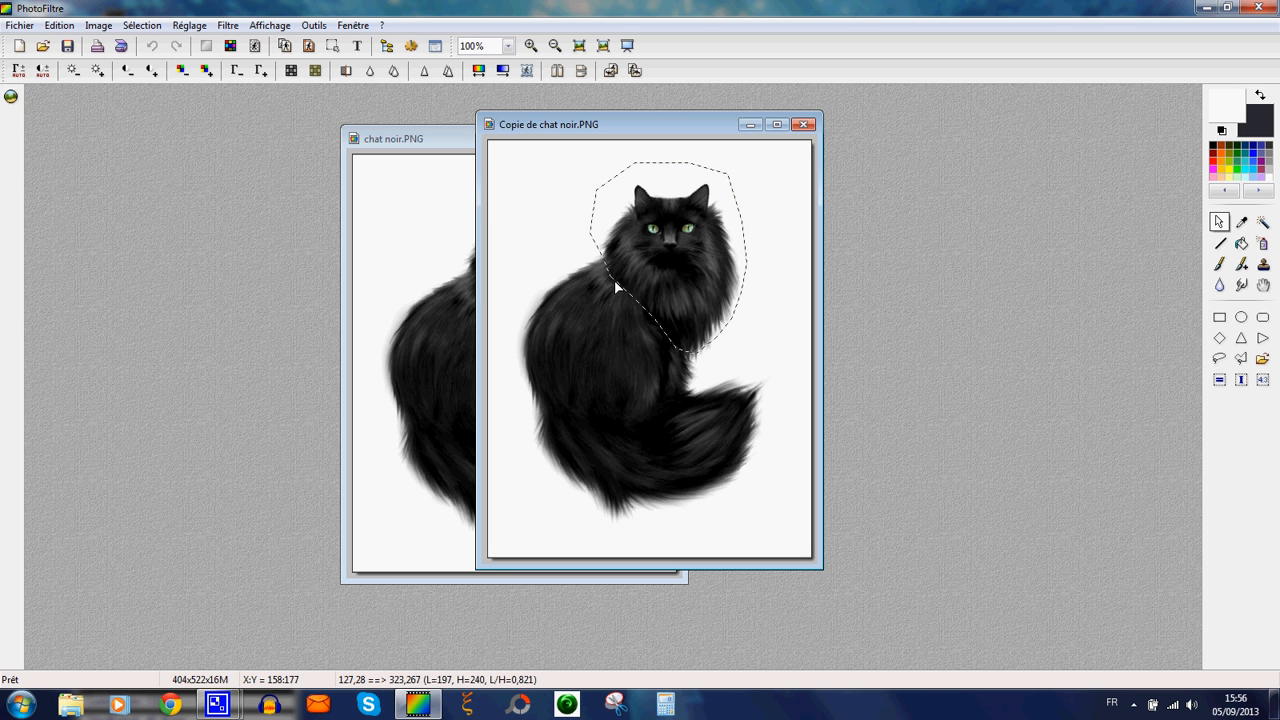
- Sharpen the selected head once and transform it with a 3° rotation angle and a -1% horizontal tilt
{"action": "left_click", "coordinate": [424, 73]}
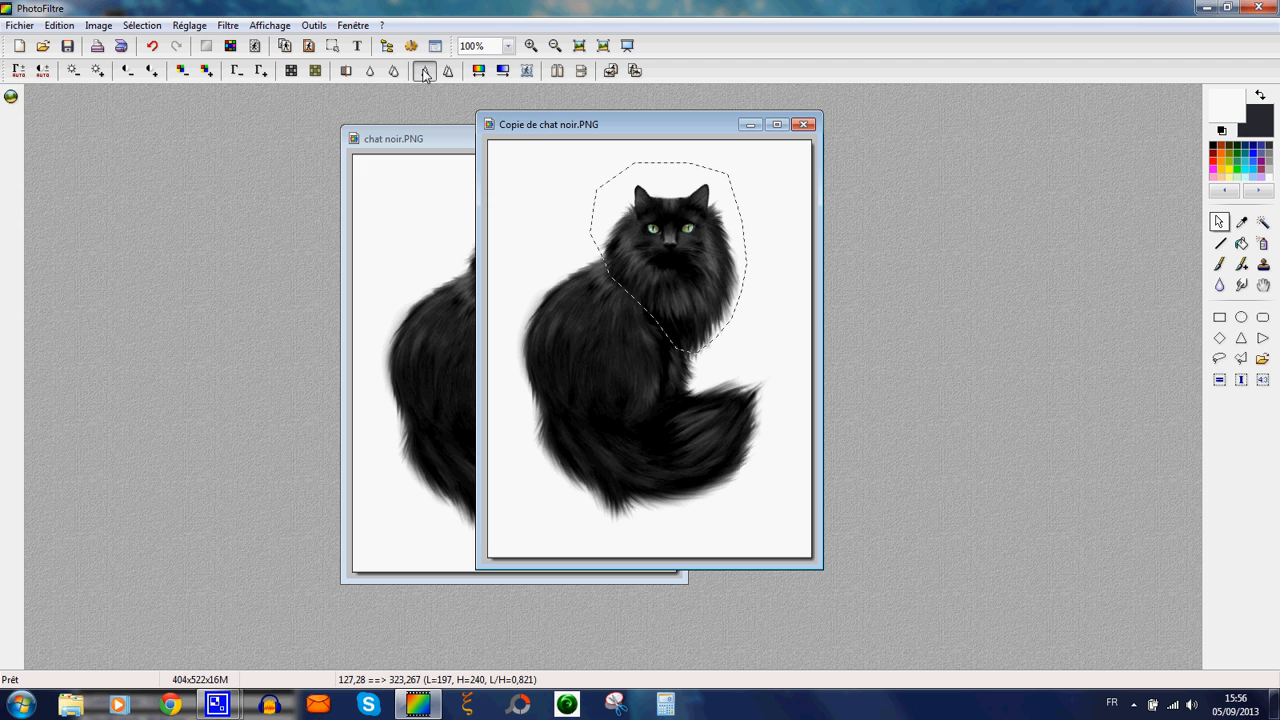
{"action": "right_click", "coordinate": [658, 246]}
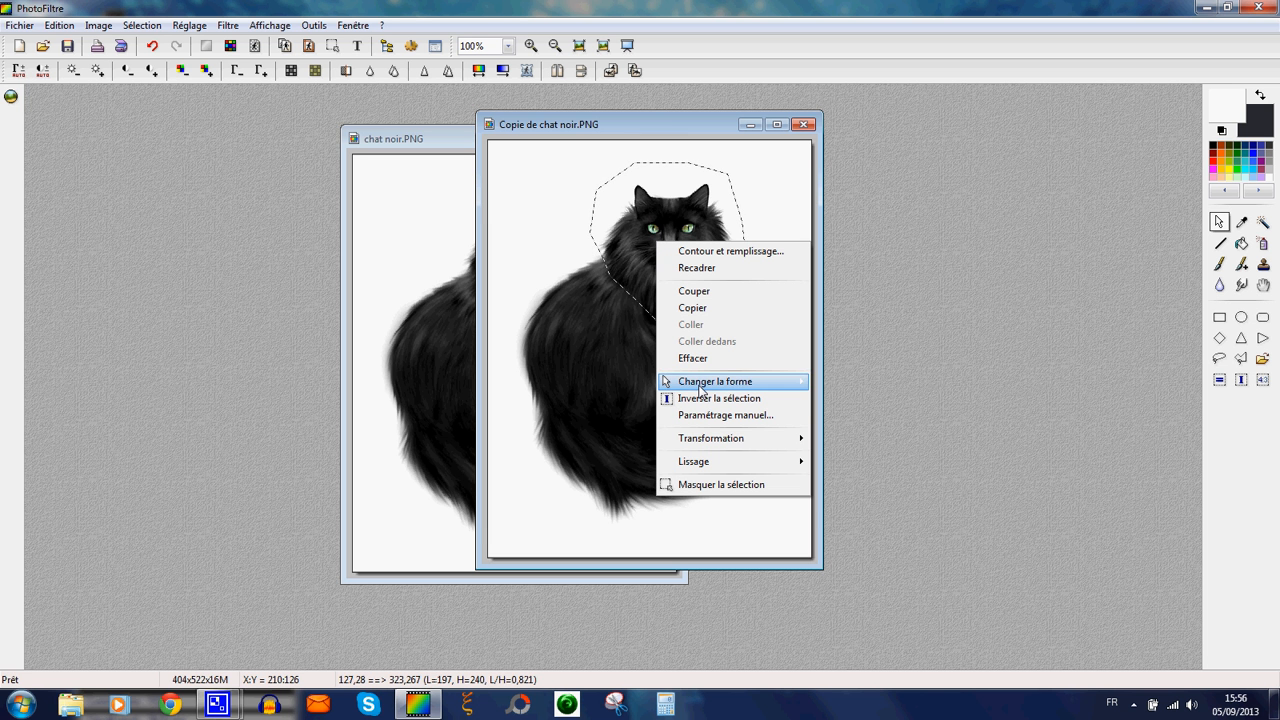
{"action": "mouse_move", "coordinate": [704, 437]}
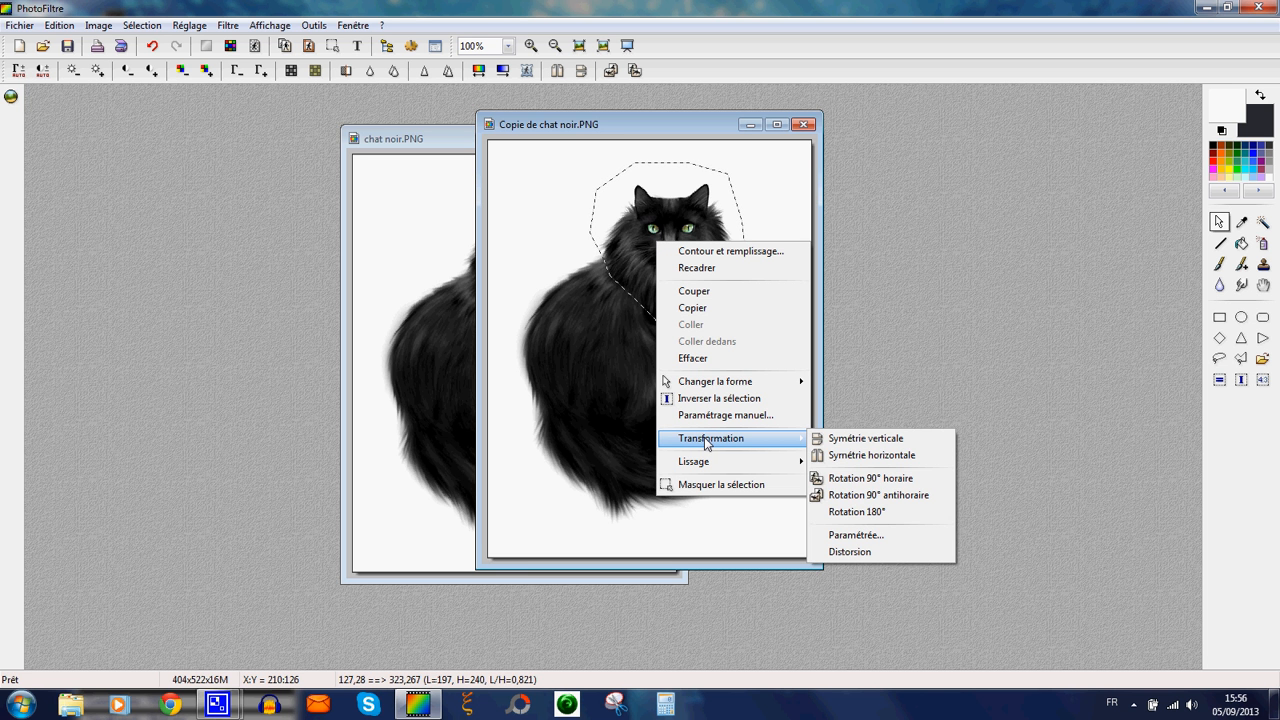
{"action": "left_click", "coordinate": [858, 537]}
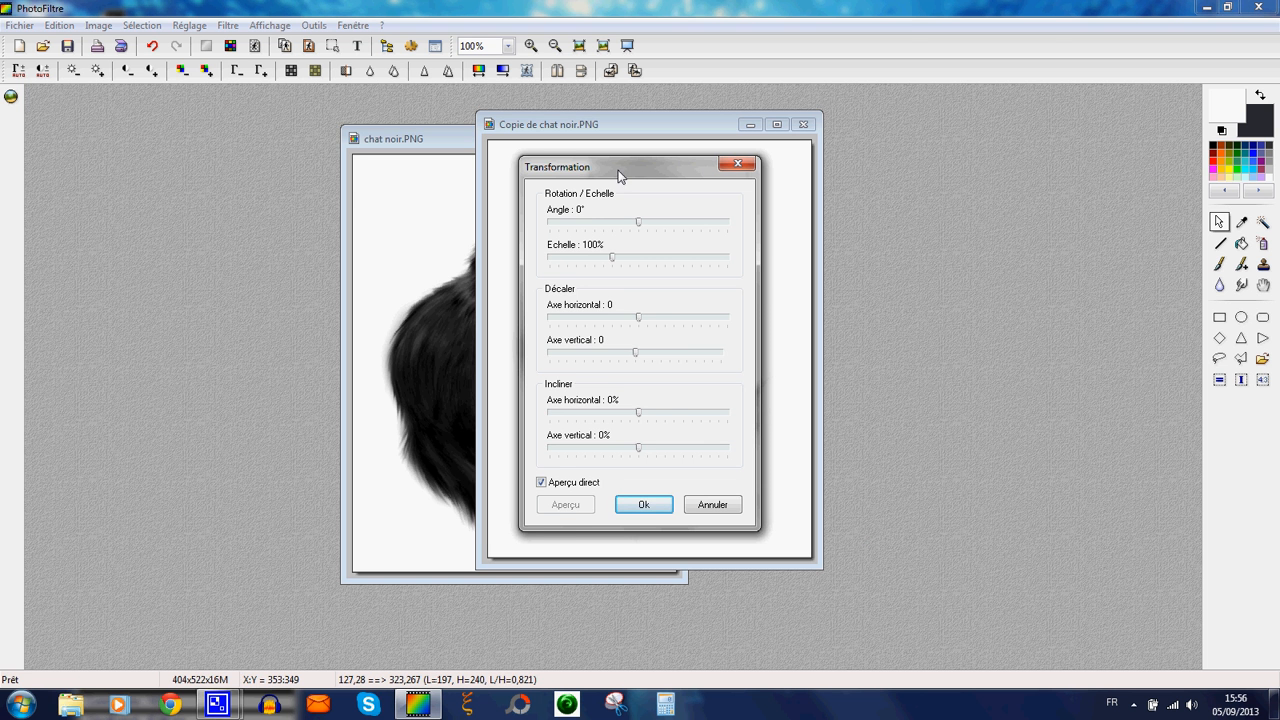
{"action": "left_click_drag", "start_coordinate": [617, 175], "coordinate": [228, 160]}
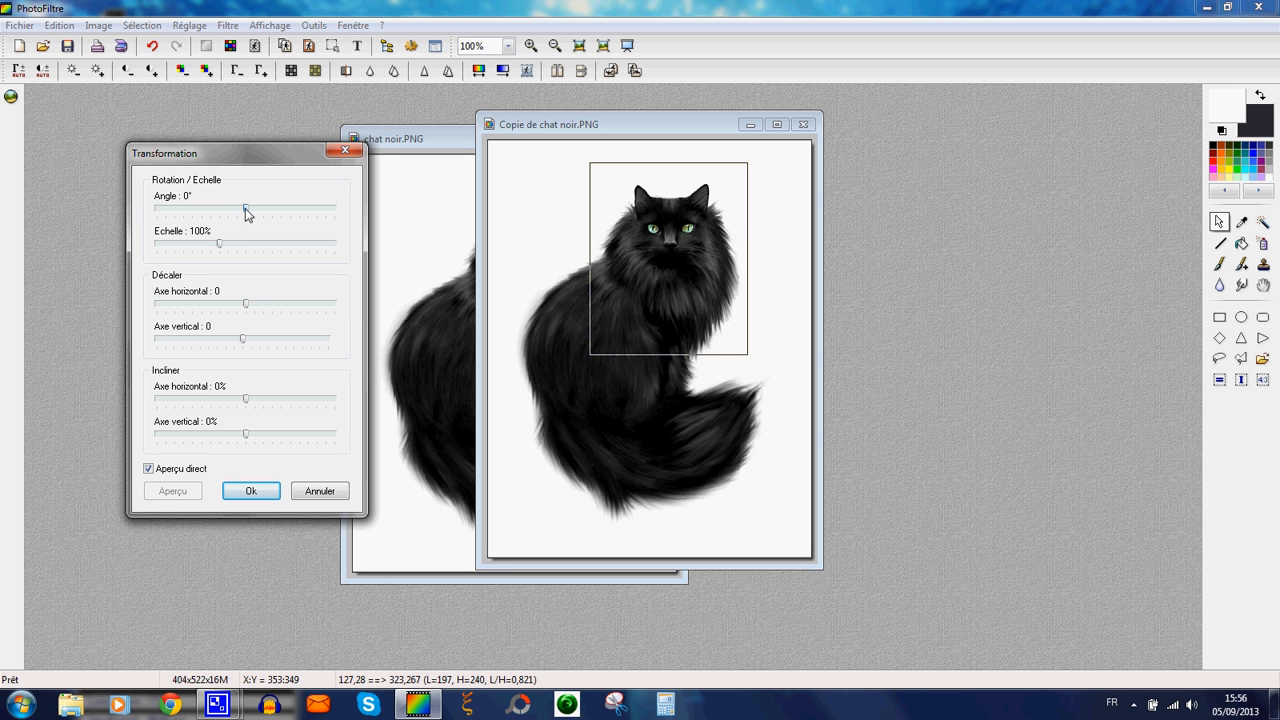
{"action": "left_click_drag", "start_coordinate": [245, 208], "coordinate": [247, 207]}
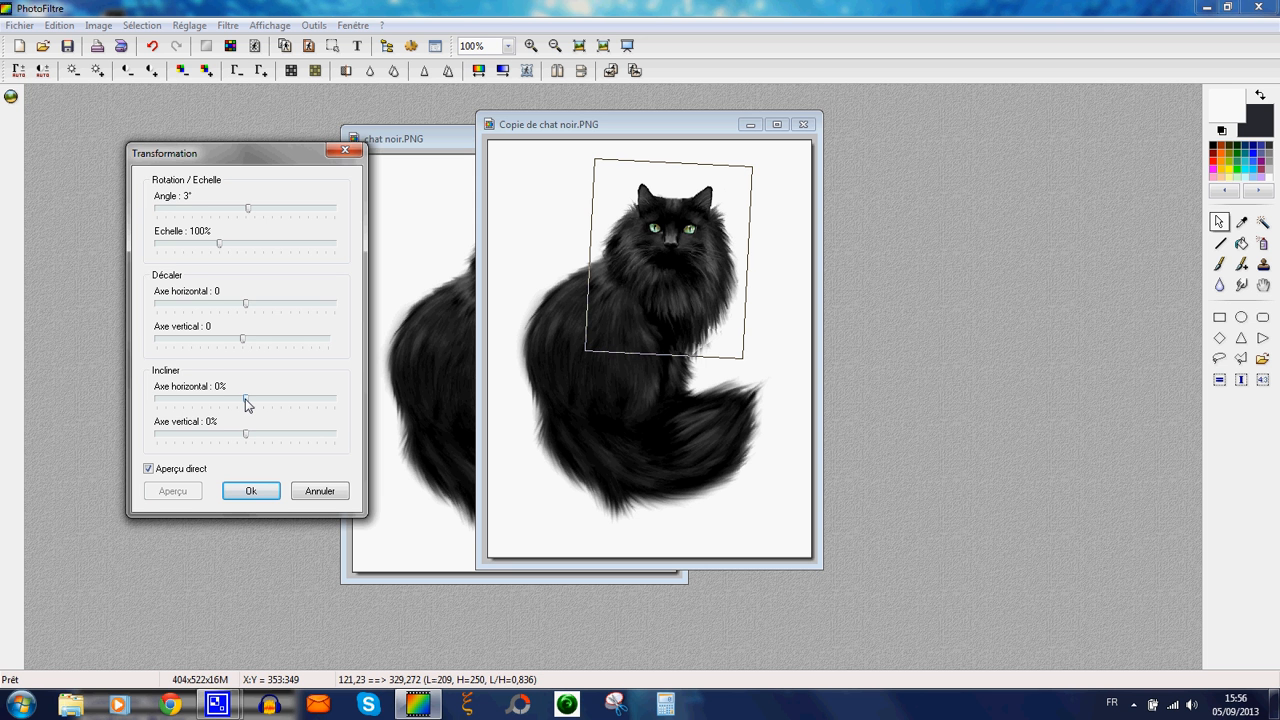
{"action": "left_click_drag", "start_coordinate": [246, 403], "coordinate": [244, 398]}
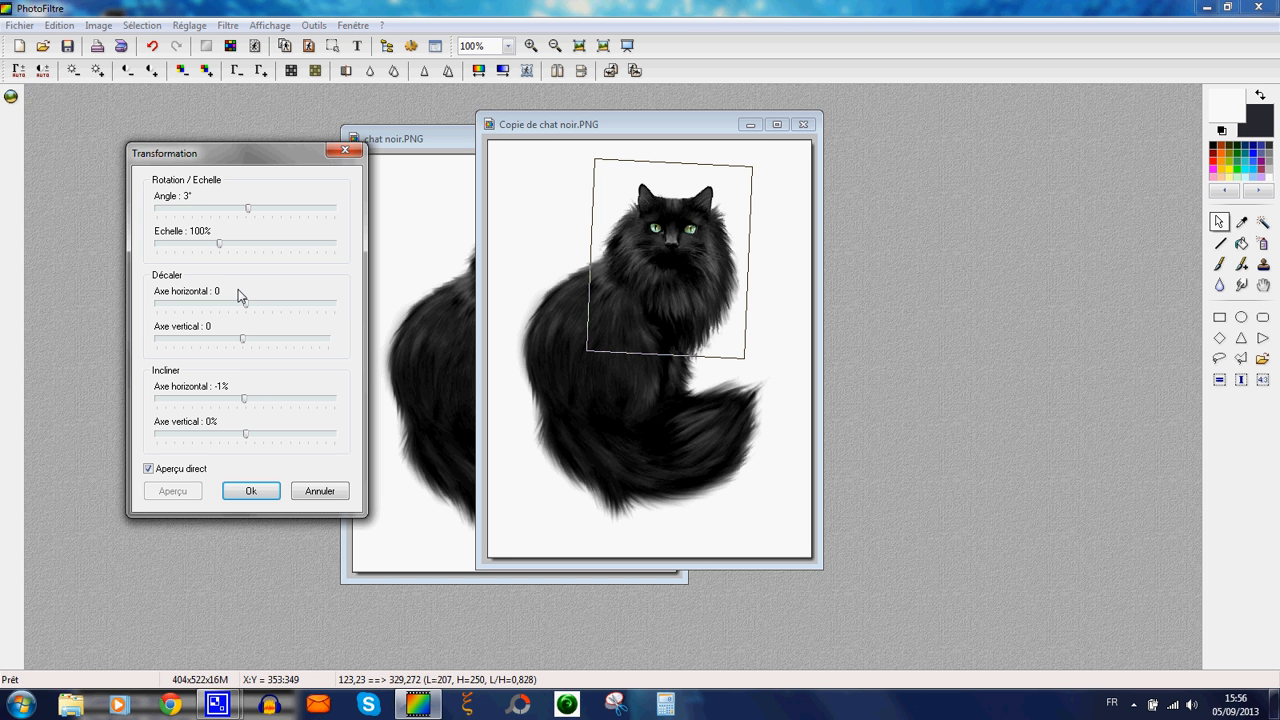
{"action": "left_click", "coordinate": [260, 490]}
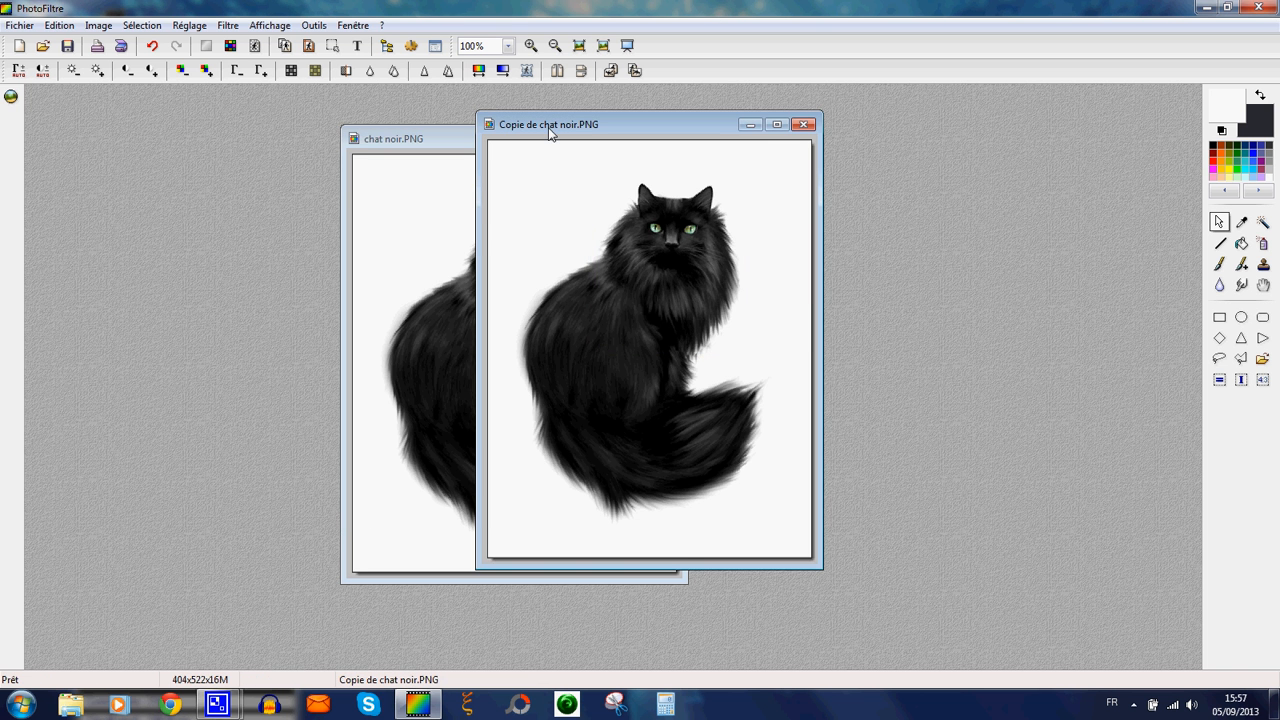
- Save the transformed copy as PNG "chat noir1" in the "a gif" folder, with filtering set to Aucun
{"action": "left_click_drag", "start_coordinate": [549, 133], "coordinate": [676, 132]}
{"action": "right_click", "coordinate": [676, 130]}
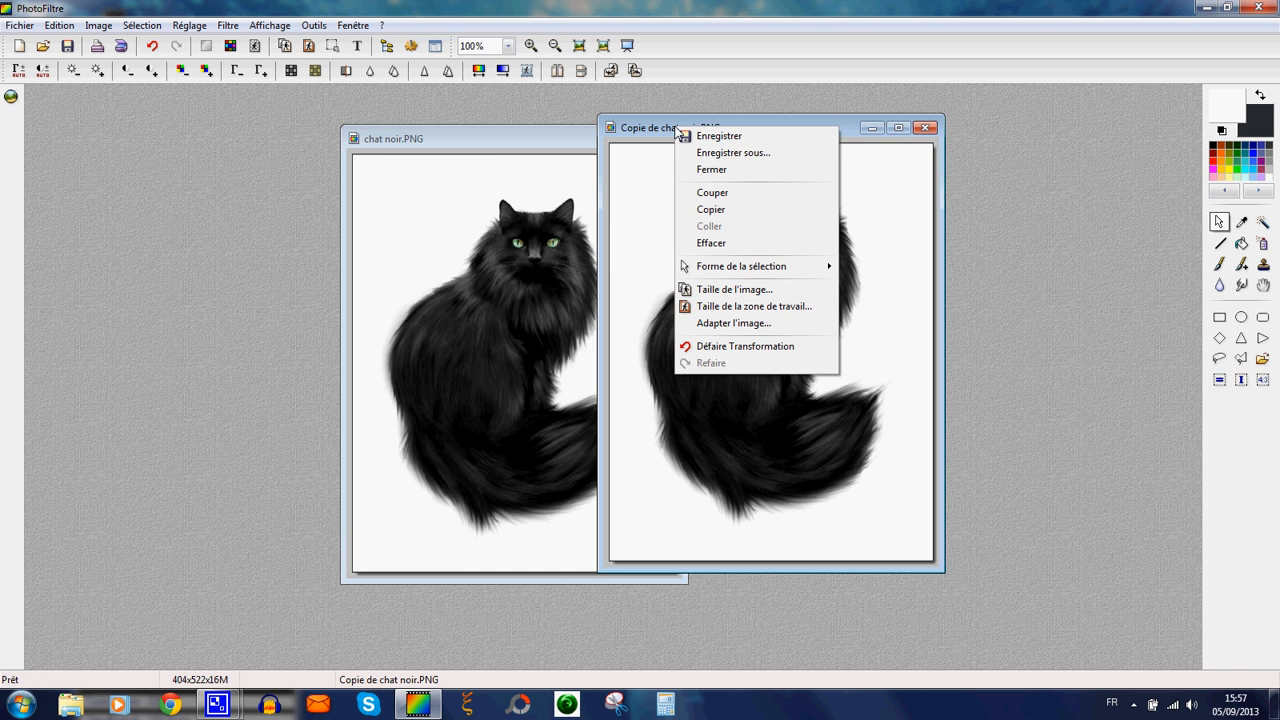
{"action": "left_click", "coordinate": [712, 155]}
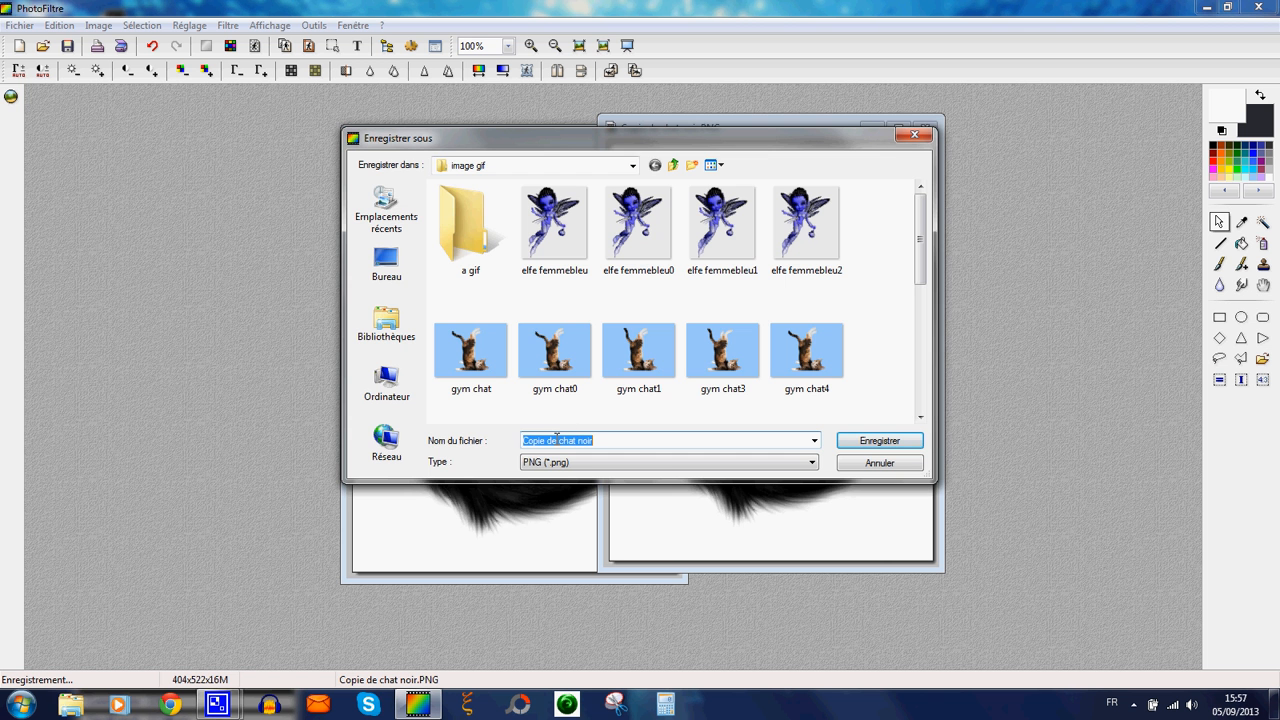
{"action": "left_click_drag", "start_coordinate": [561, 440], "coordinate": [486, 442]}
{"action": "key", "text": "BackSpace"}
{"action": "left_click", "coordinate": [563, 440]}
{"action": "type", "text": "1"}
{"action": "double_click", "coordinate": [432, 262]}
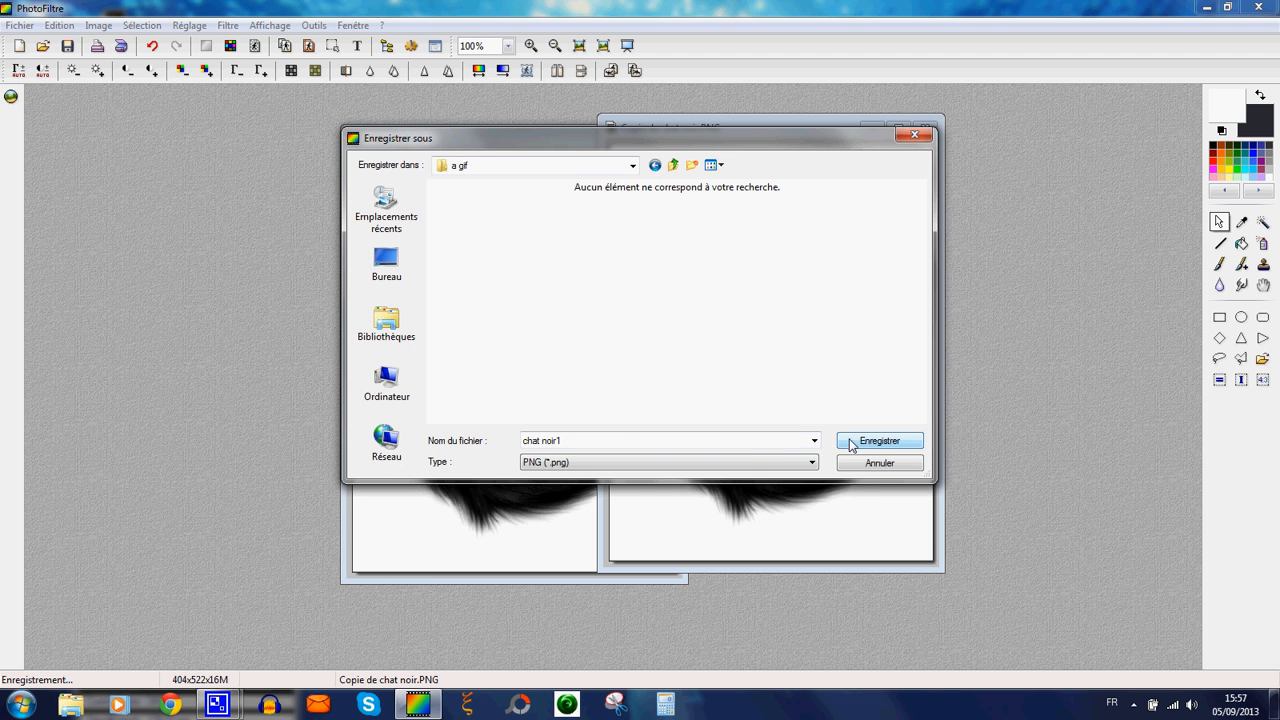
{"action": "left_click", "coordinate": [852, 443]}
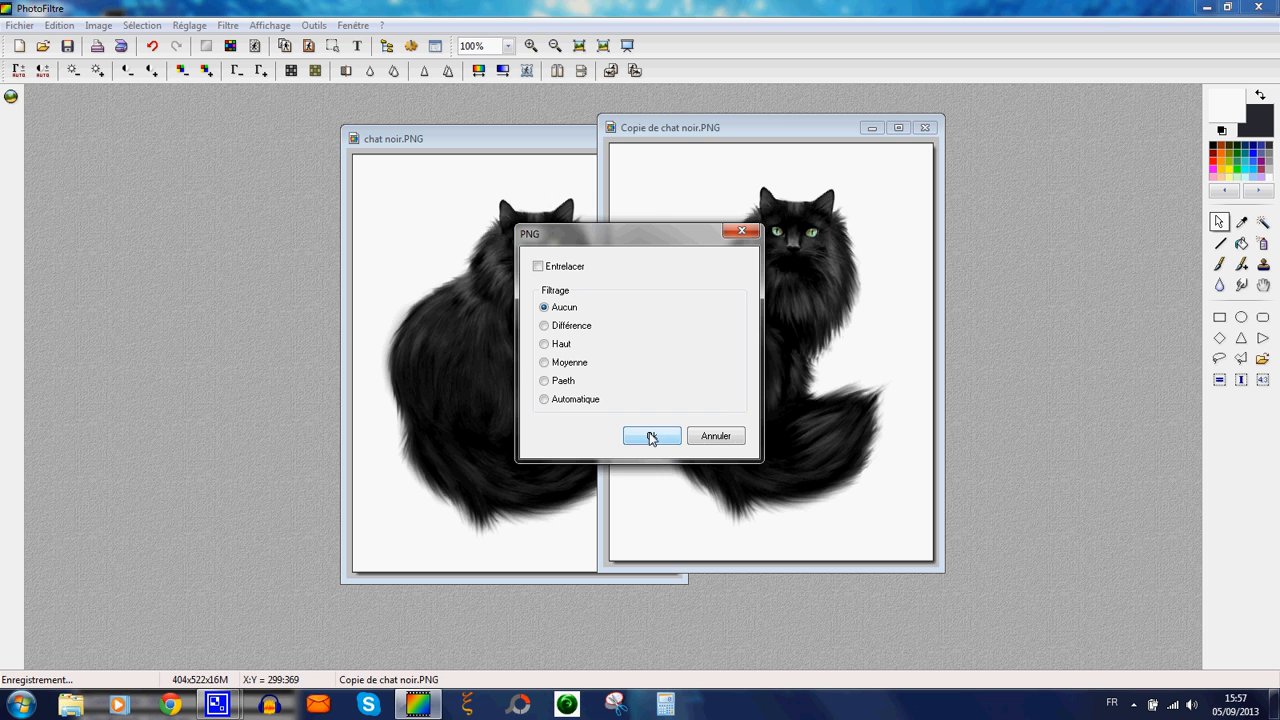
{"action": "left_click", "coordinate": [652, 432]}
- Duplicate chat noir1.png and place the new copy's window over it
{"action": "left_click_drag", "start_coordinate": [727, 130], "coordinate": [671, 138]}
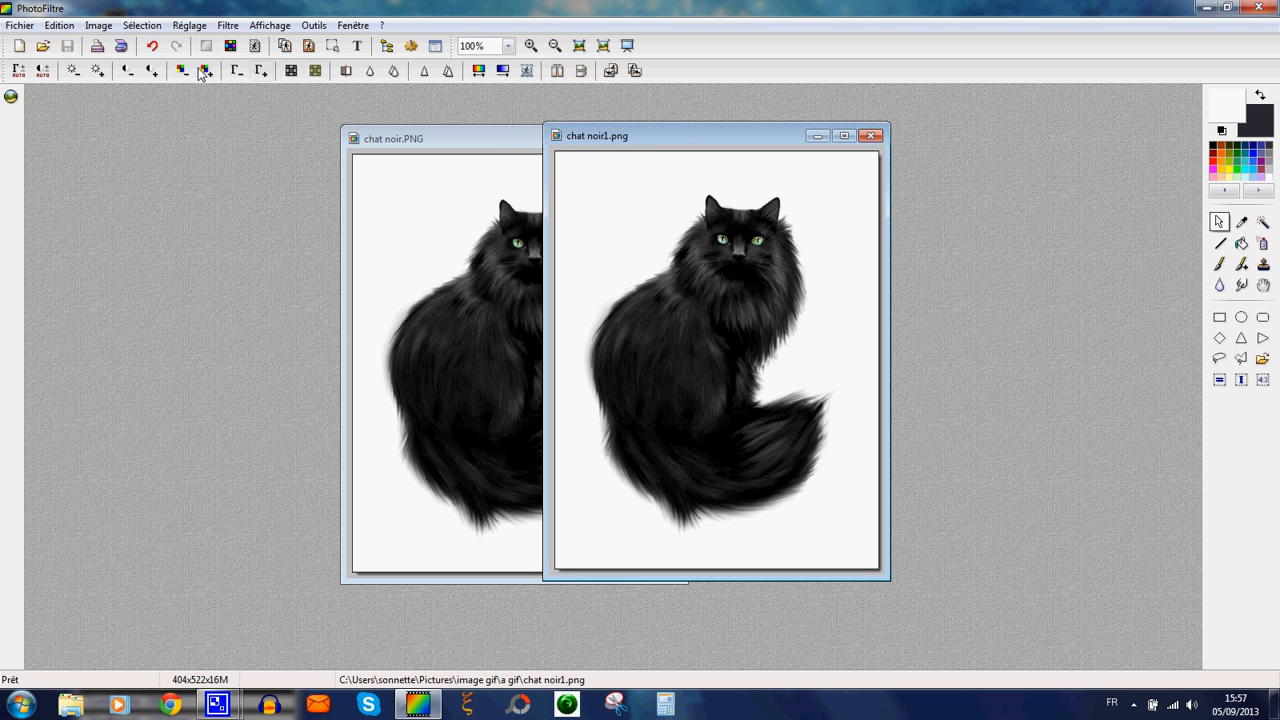
{"action": "left_click", "coordinate": [98, 25]}
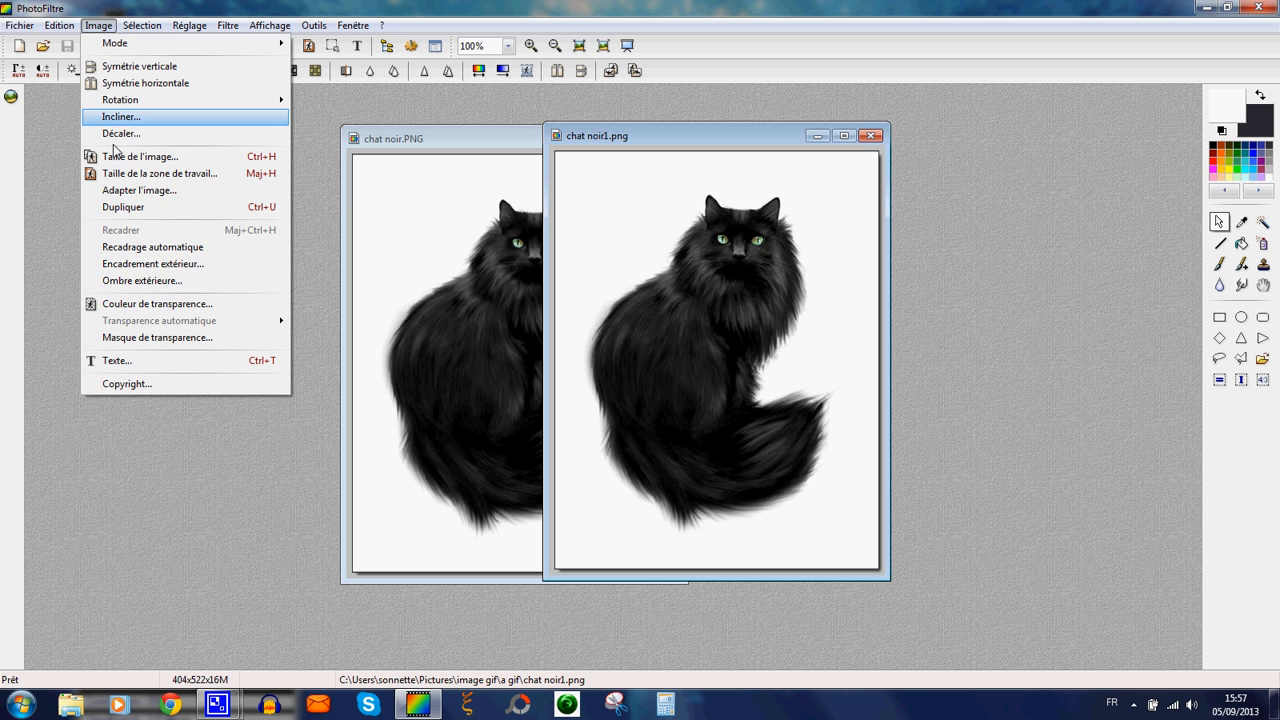
{"action": "left_click", "coordinate": [133, 208]}
{"action": "left_click_drag", "start_coordinate": [171, 121], "coordinate": [691, 134]}
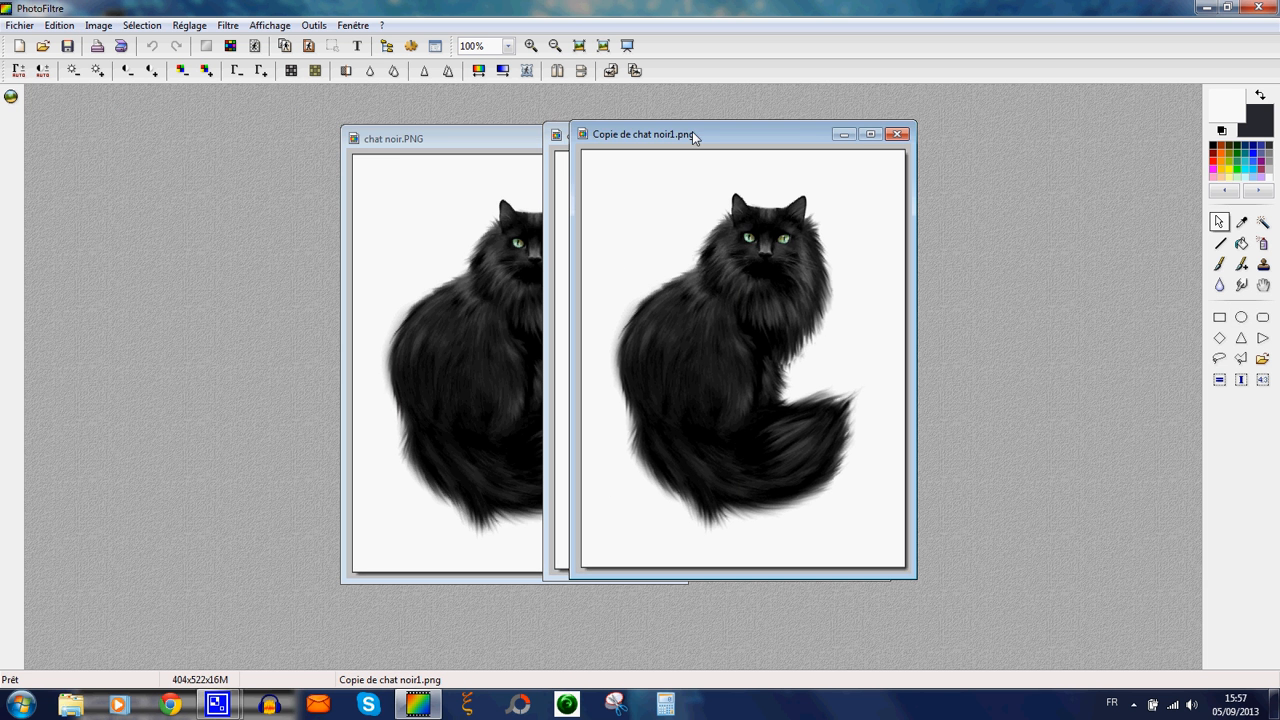
- Draw a closed polygon selection about 193 by 253 pixels around the cat's head and chest in the chat noir1 copy
{"action": "left_click", "coordinate": [1240, 360]}
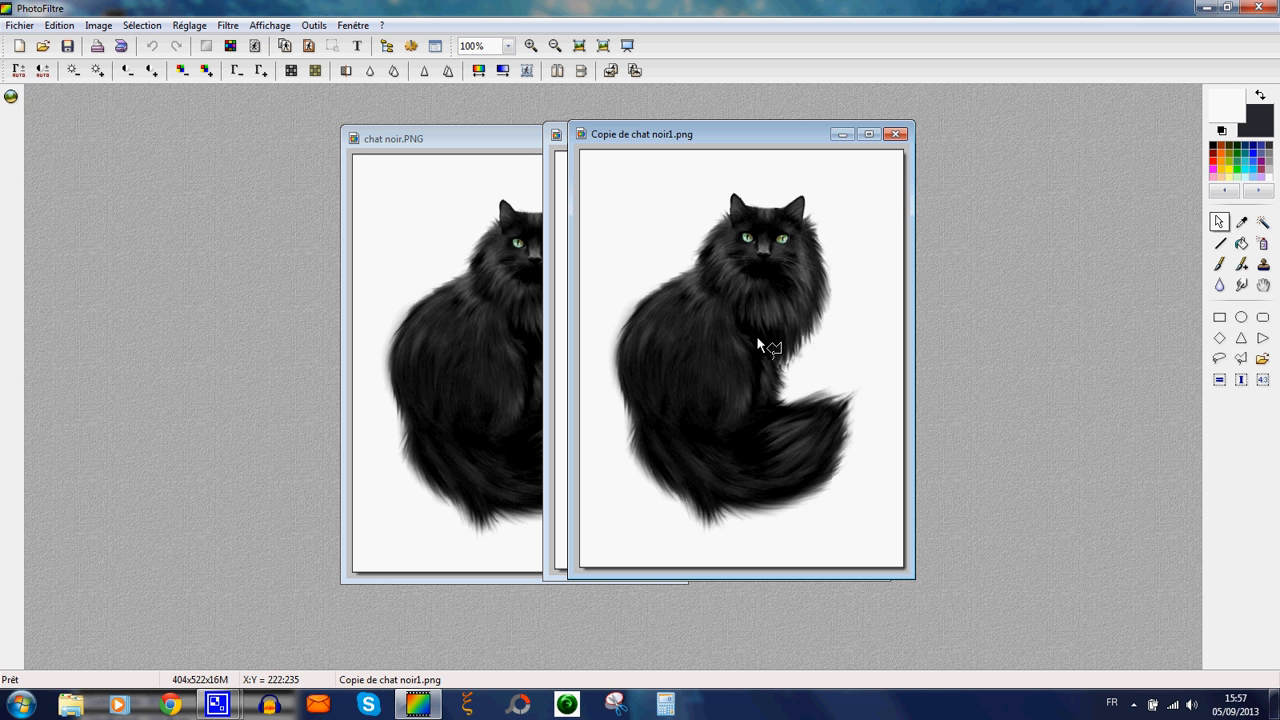
{"action": "left_click", "coordinate": [757, 338]}
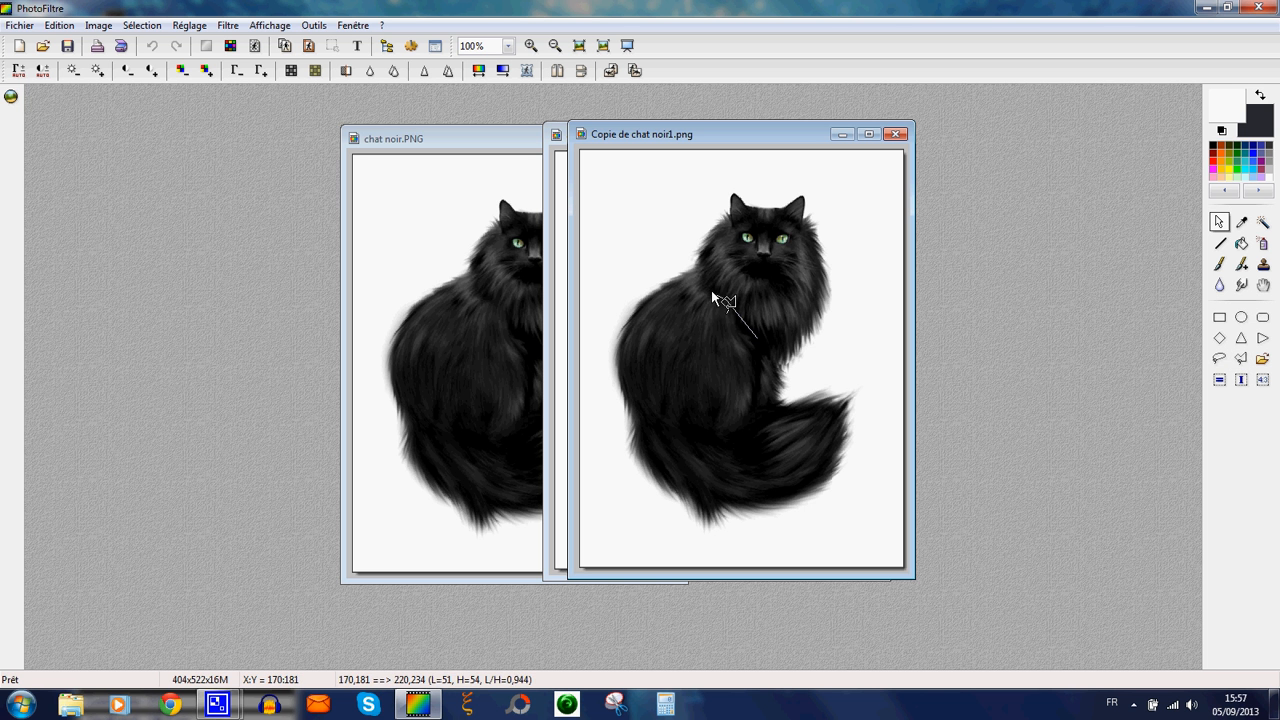
{"action": "left_click", "coordinate": [698, 286]}
{"action": "left_click", "coordinate": [681, 241]}
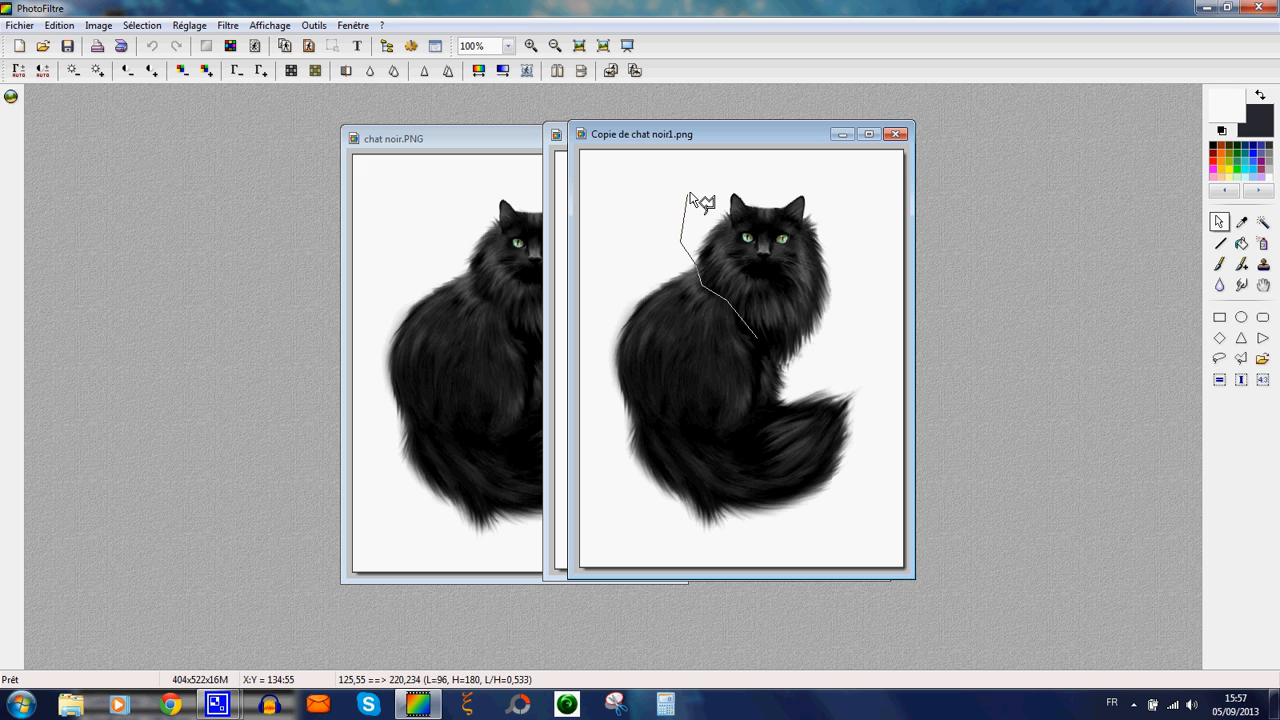
{"action": "left_click", "coordinate": [686, 193]}
{"action": "left_click", "coordinate": [750, 160]}
{"action": "left_click", "coordinate": [818, 187]}
{"action": "left_click", "coordinate": [833, 320]}
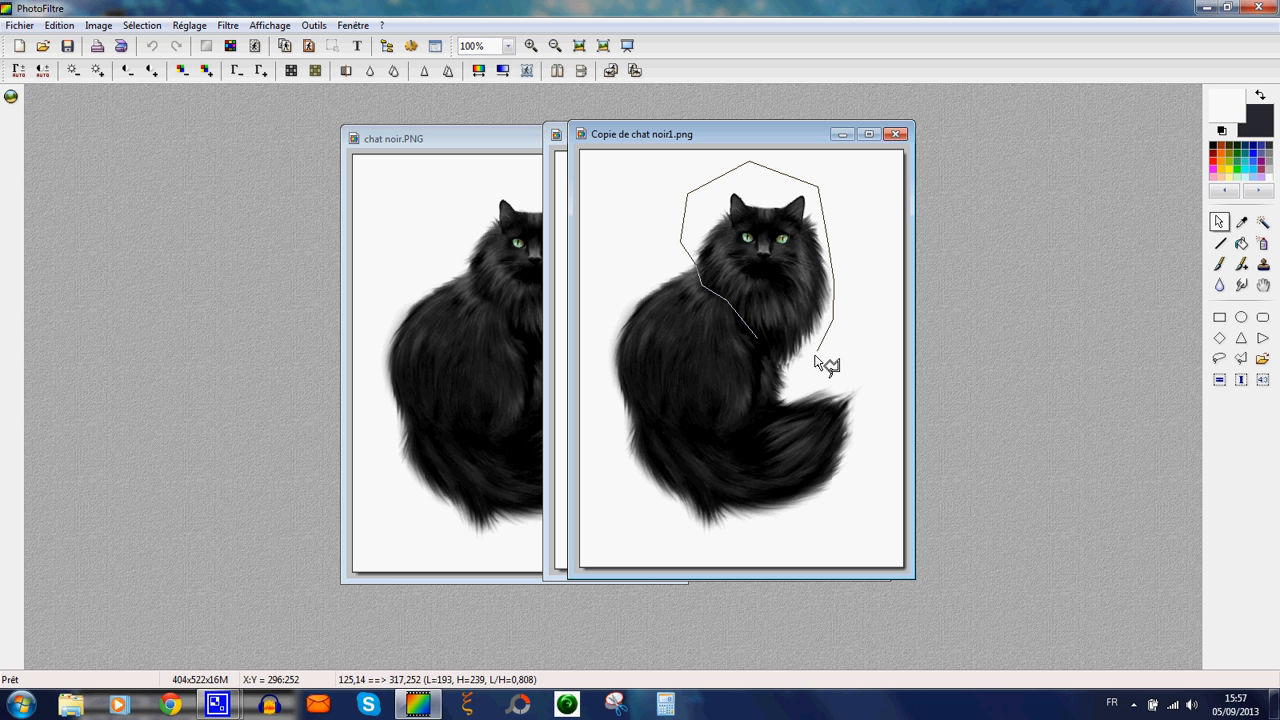
{"action": "left_click", "coordinate": [818, 350]}
{"action": "left_click", "coordinate": [790, 362]}
{"action": "left_click", "coordinate": [761, 338]}
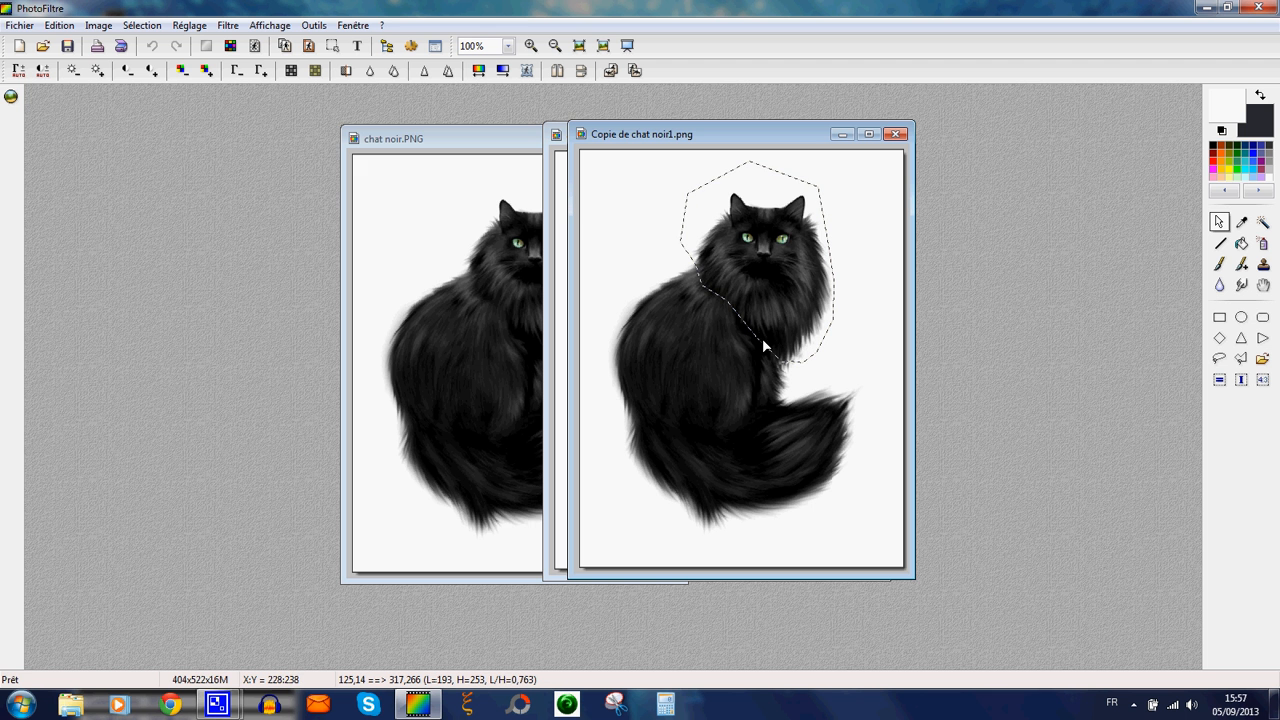
- Sharpen the selected head in the chat noir1 copy once and transform it with a 2° rotation angle
{"action": "left_click", "coordinate": [424, 72]}
{"action": "right_click", "coordinate": [747, 262]}
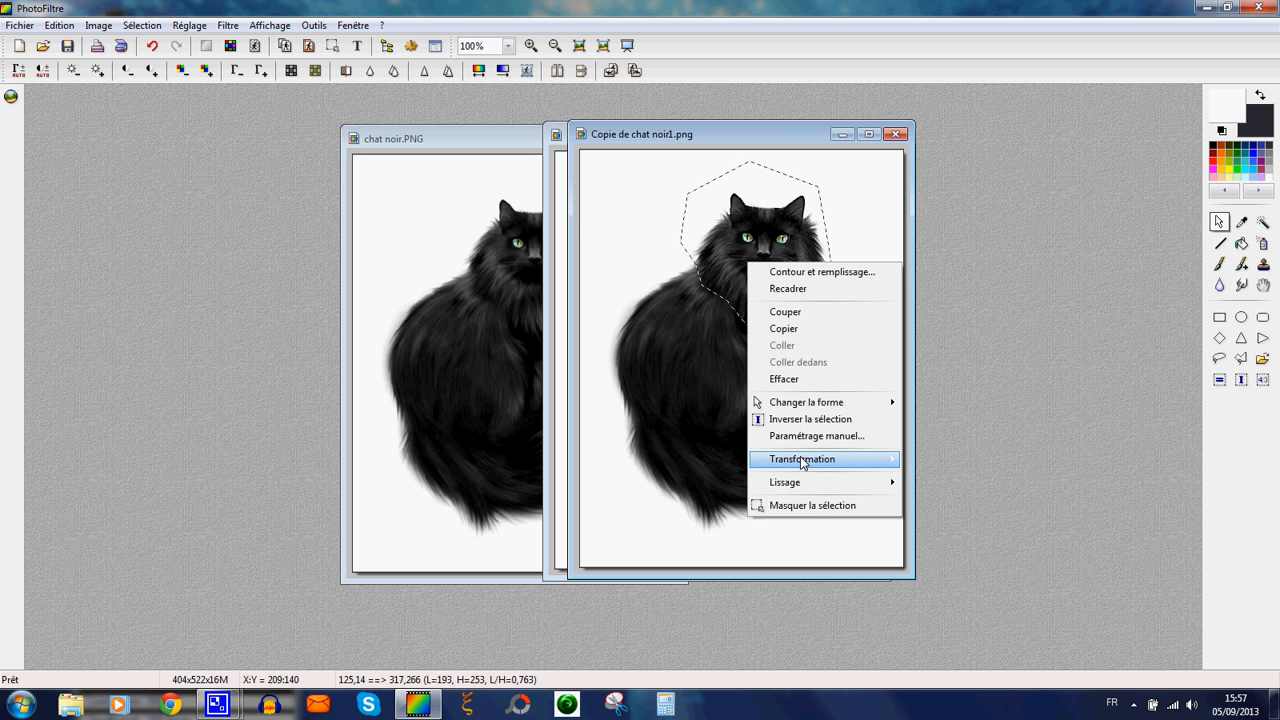
{"action": "mouse_move", "coordinate": [800, 458]}
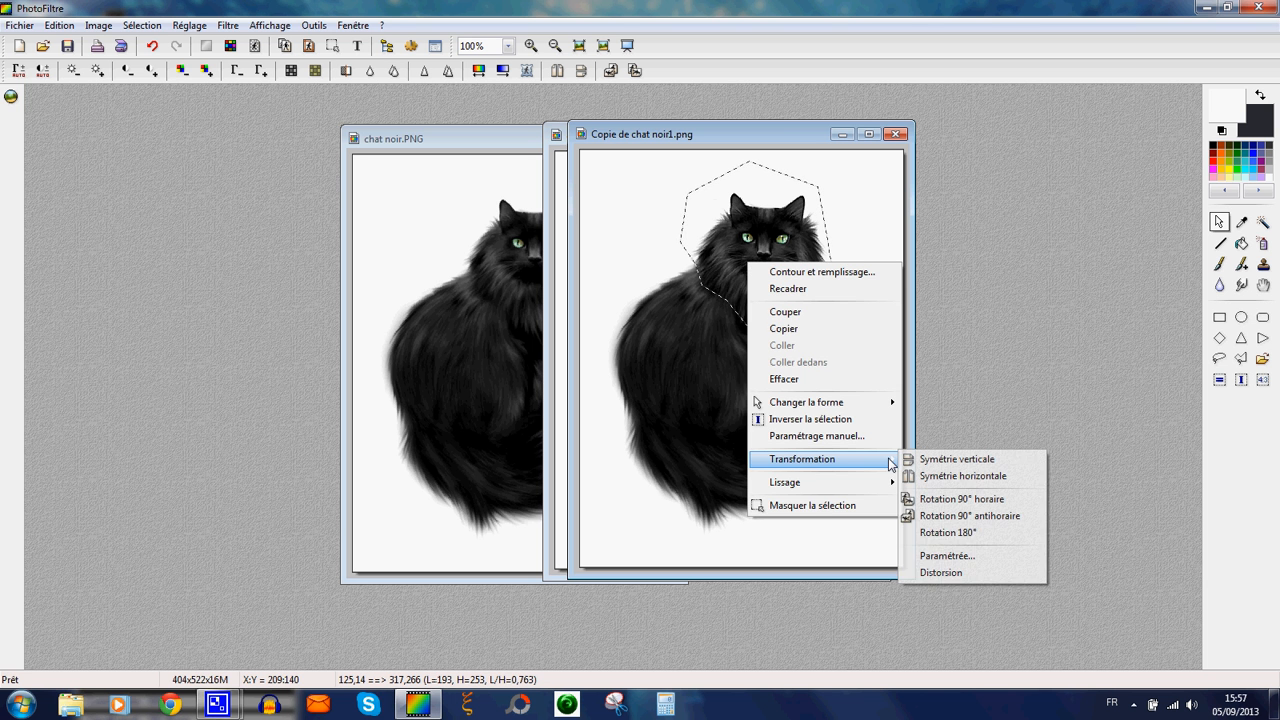
{"action": "left_click", "coordinate": [937, 557]}
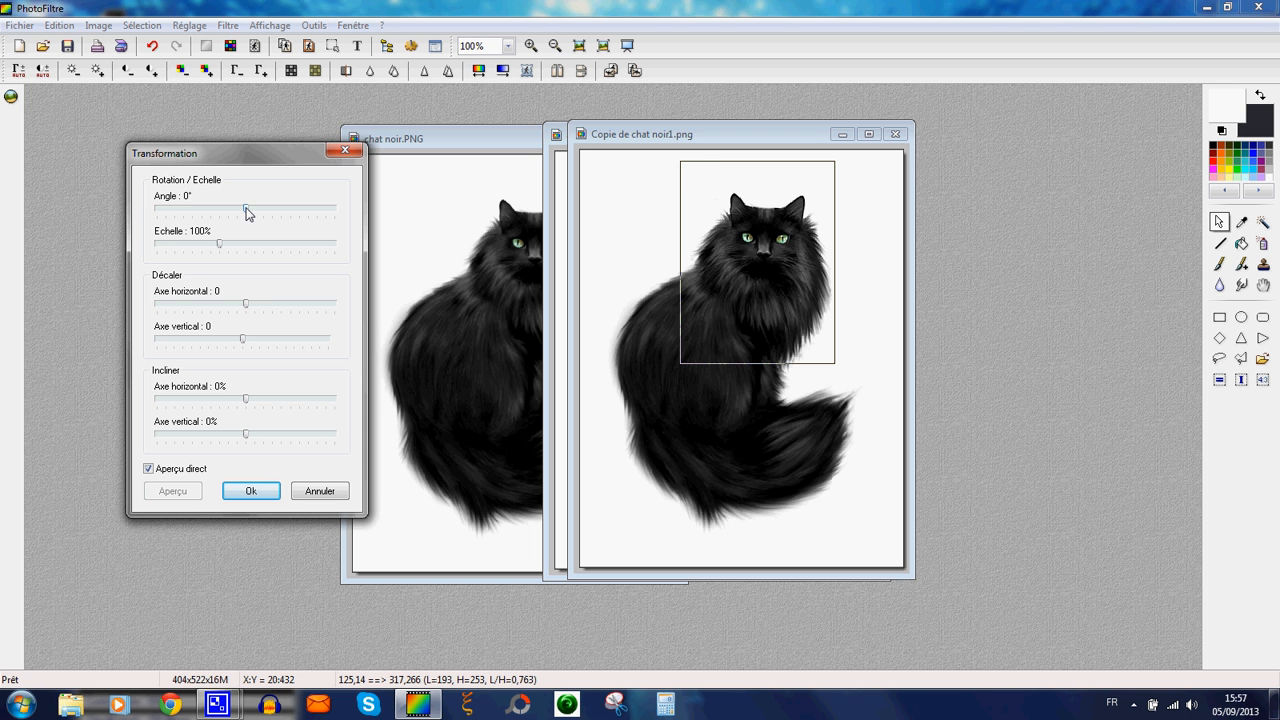
{"action": "left_click_drag", "start_coordinate": [247, 212], "coordinate": [249, 212]}
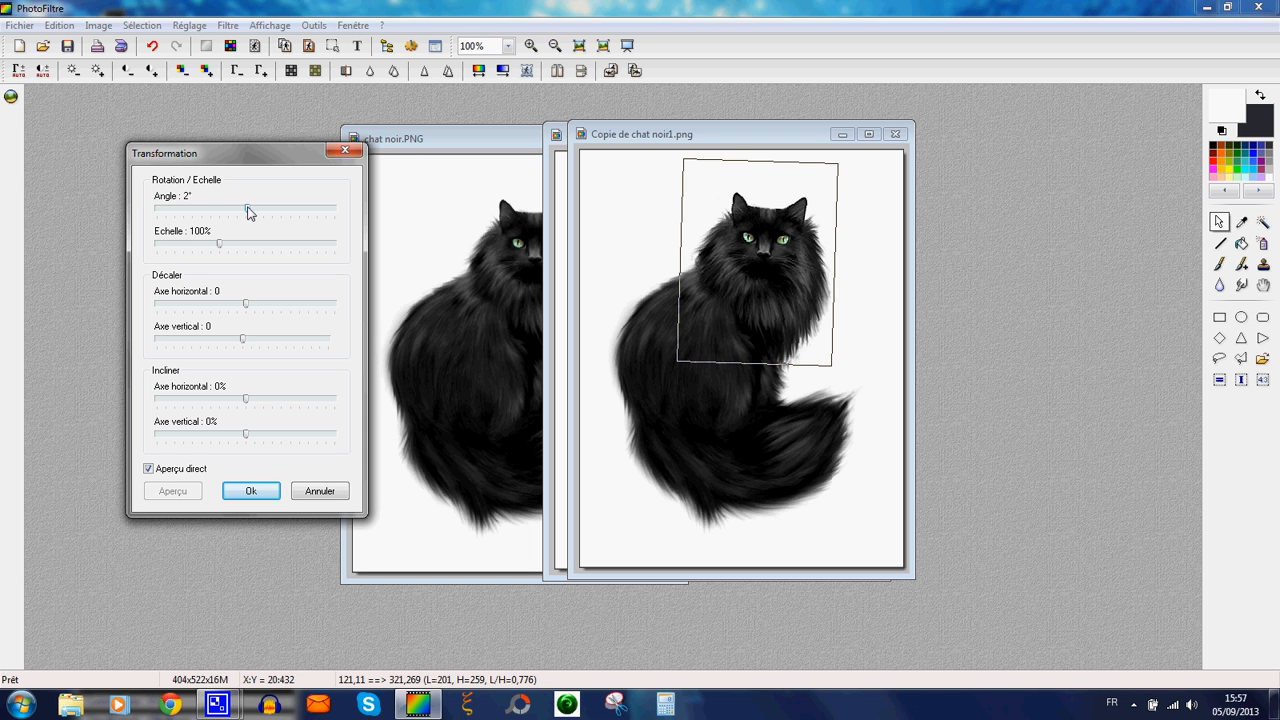
{"action": "left_click", "coordinate": [264, 492]}
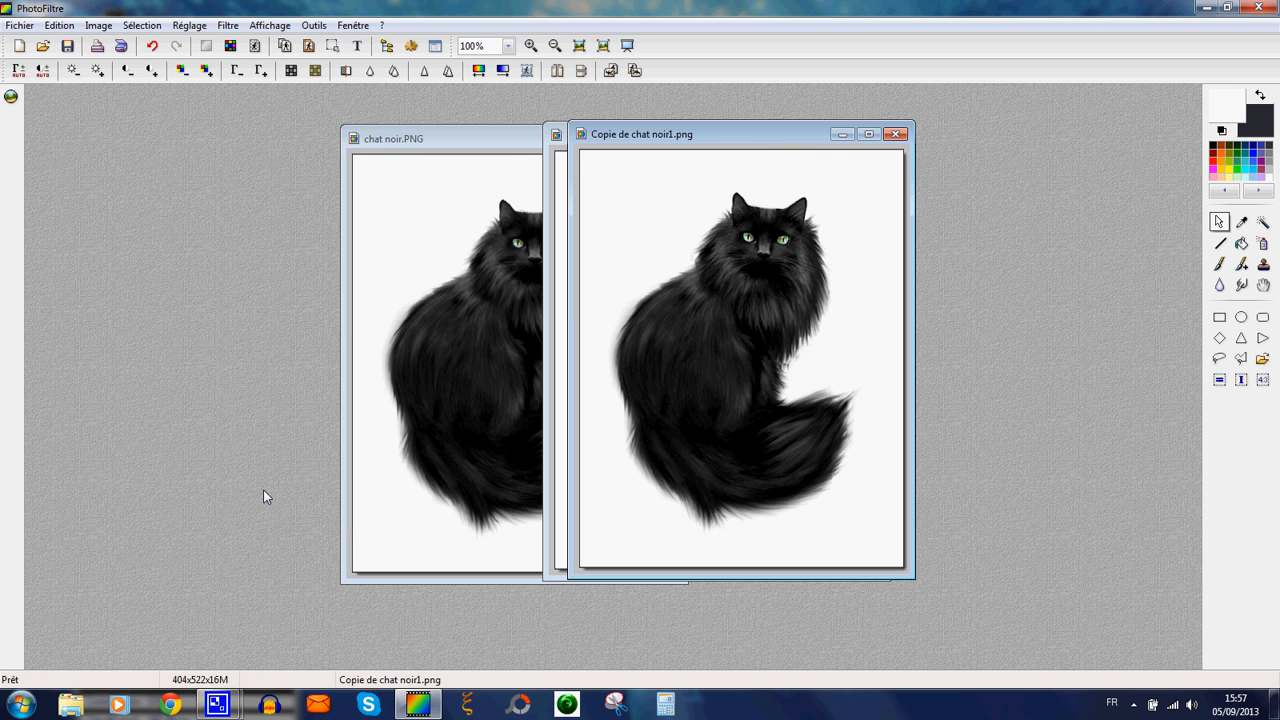
- Save the transformed copy as PNG "chat noir2" in the "image gif" folder, with filtering set to Aucun
{"action": "right_click", "coordinate": [748, 147]}
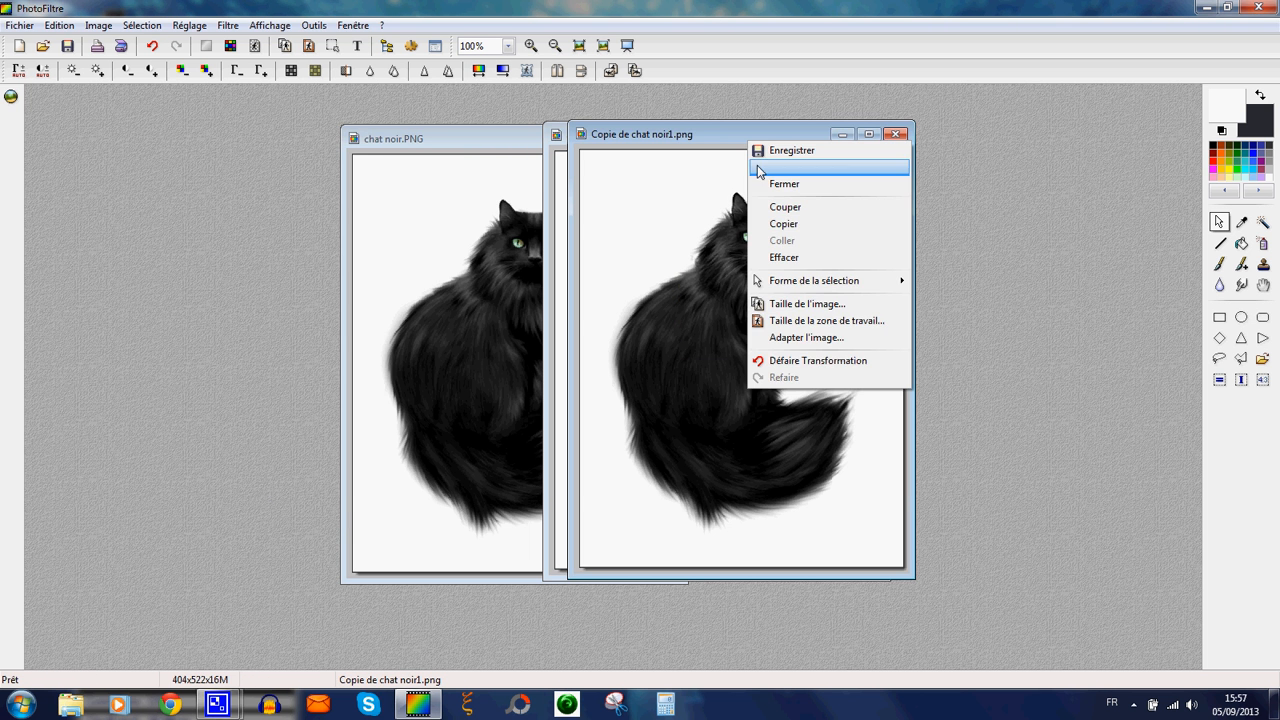
{"action": "left_click", "coordinate": [774, 169]}
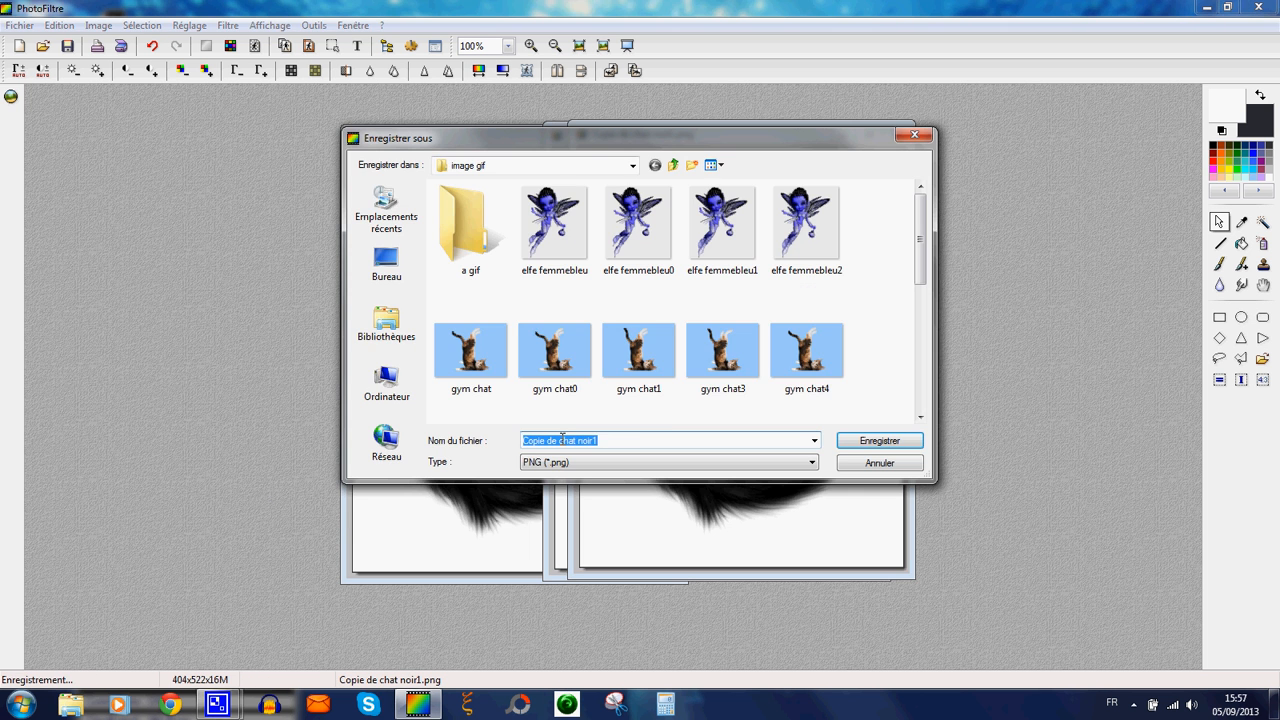
{"action": "left_click_drag", "start_coordinate": [562, 440], "coordinate": [520, 440]}
{"action": "key", "text": "BackSpace"}
{"action": "left_click", "coordinate": [570, 440]}
{"action": "type", "text": "2"}
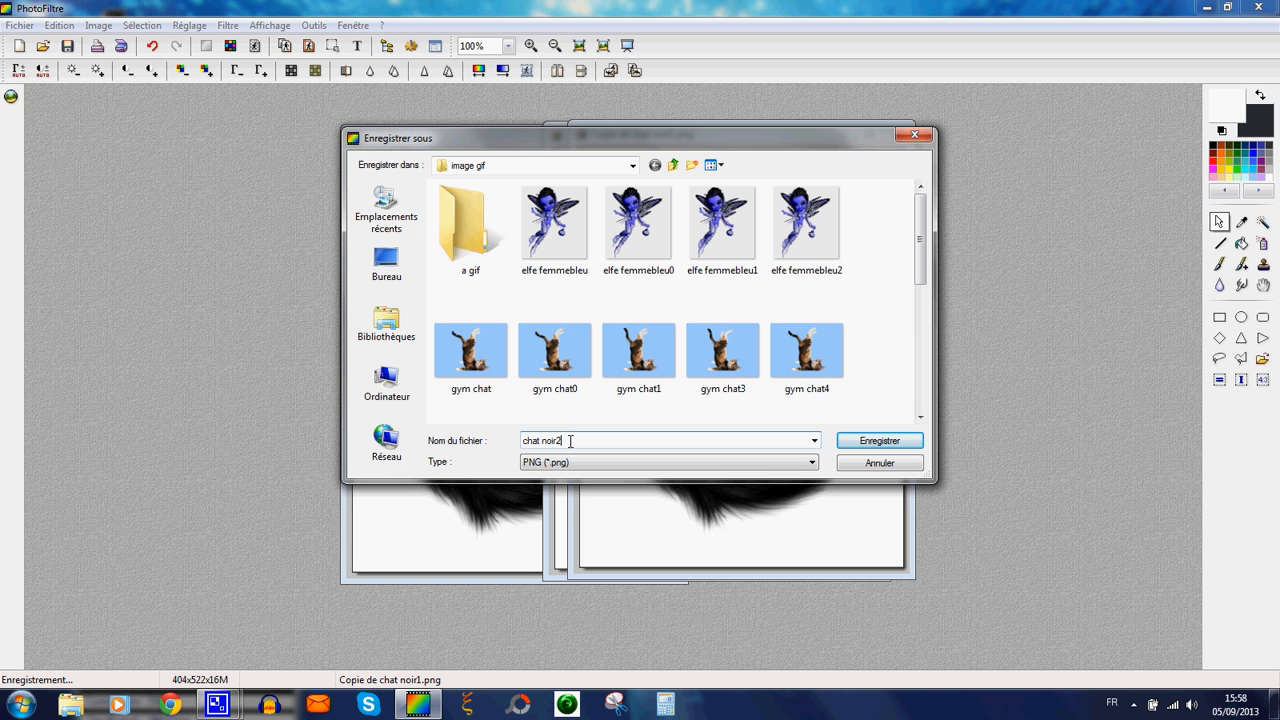
{"action": "left_click", "coordinate": [850, 443]}
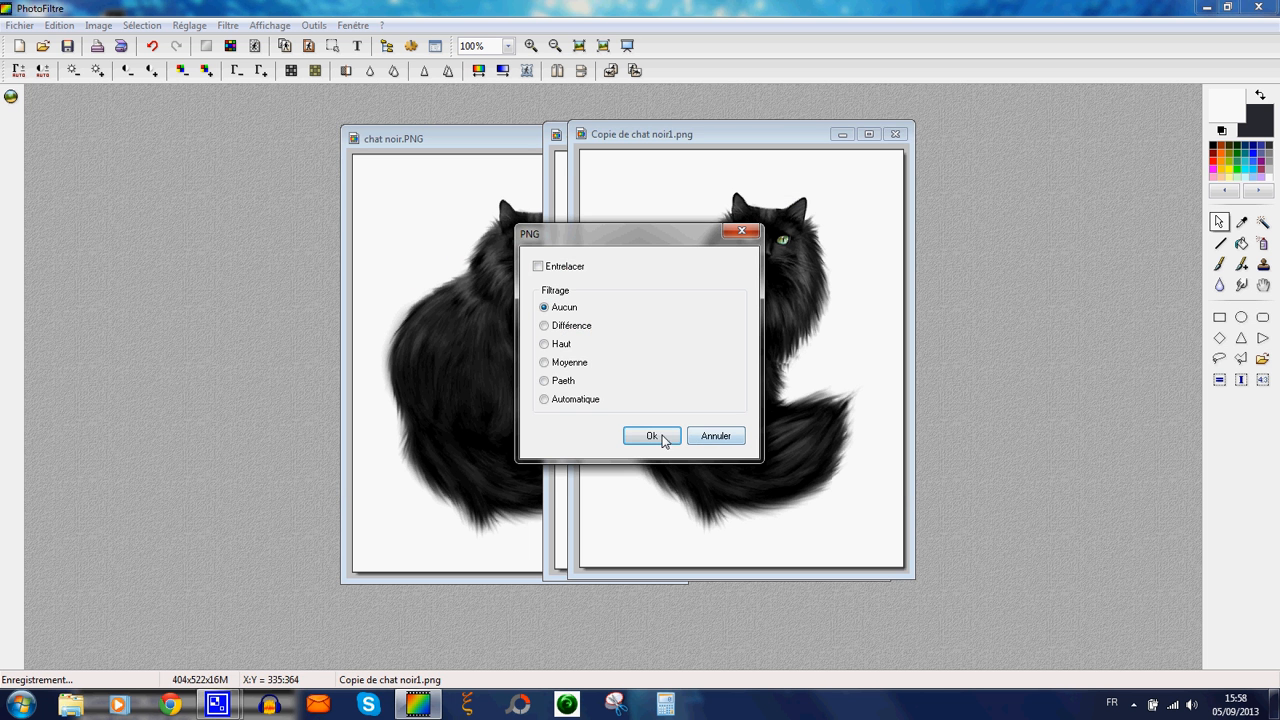
{"action": "left_click", "coordinate": [651, 436]}
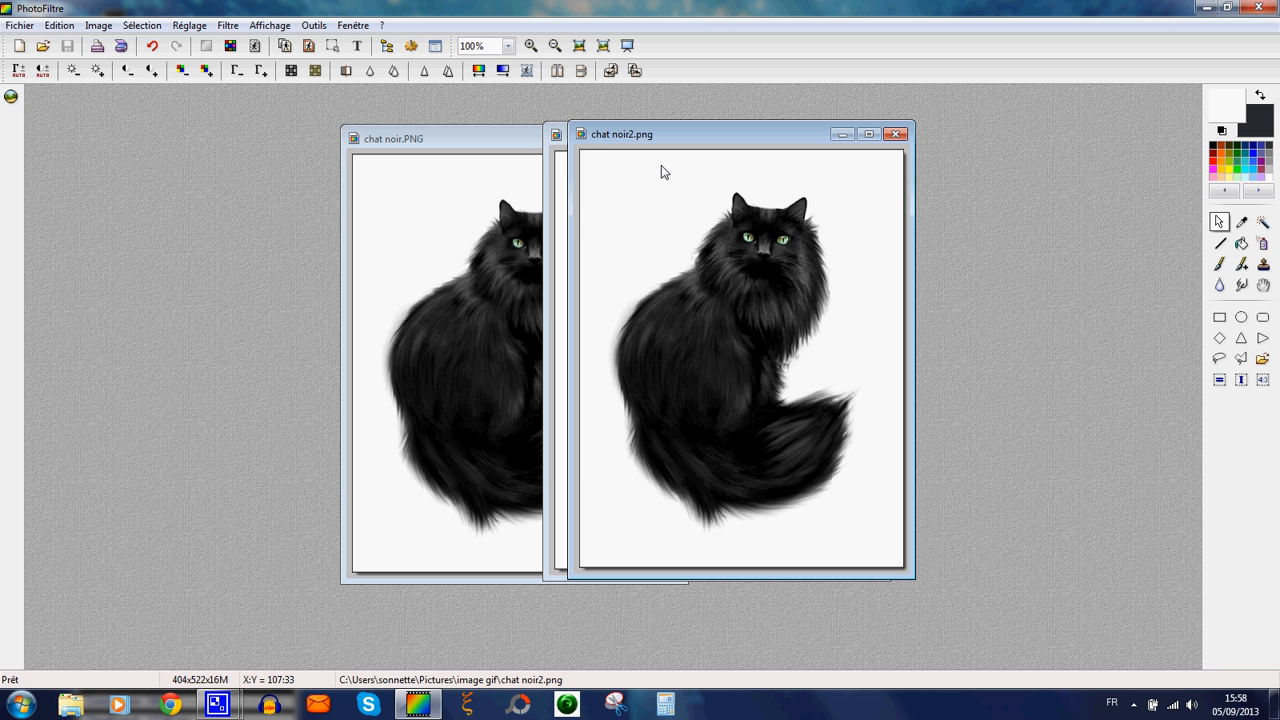
- Move the chat noir2 file into the "a gif" folder from within the save dialog, then cancel that save
{"action": "right_click", "coordinate": [436, 147]}
{"action": "left_click", "coordinate": [469, 170]}
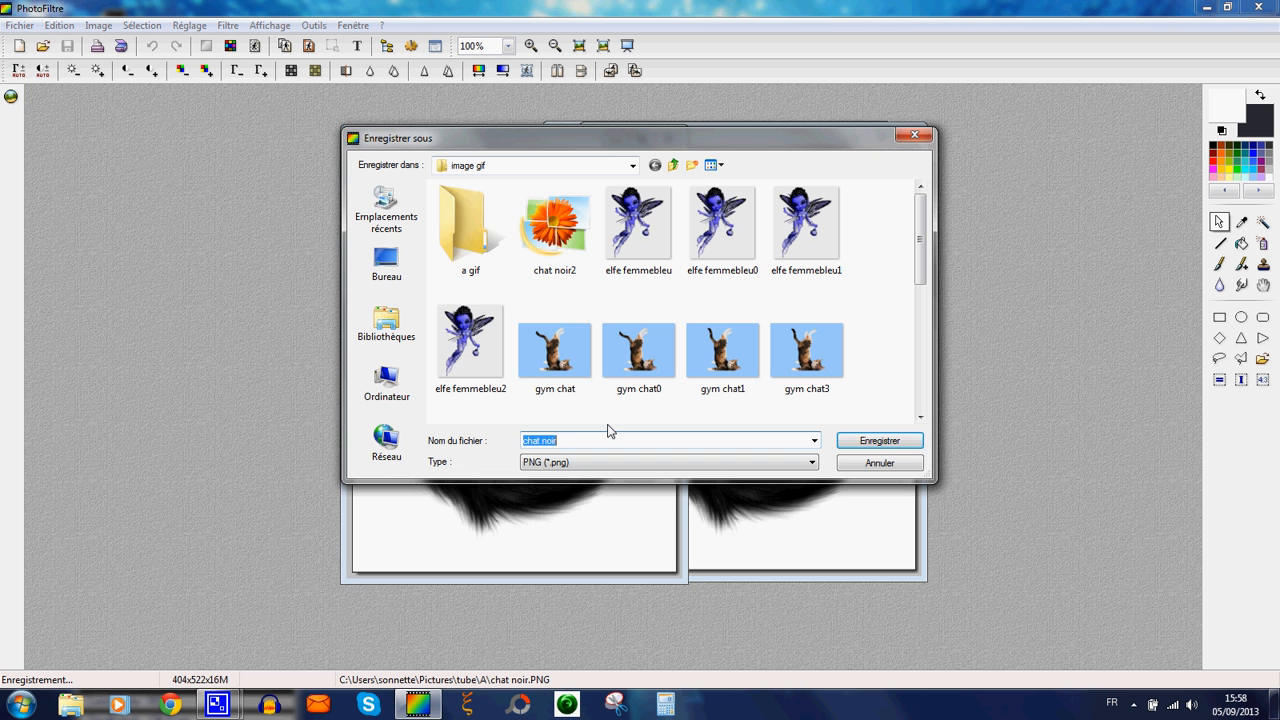
{"action": "left_click", "coordinate": [567, 444]}
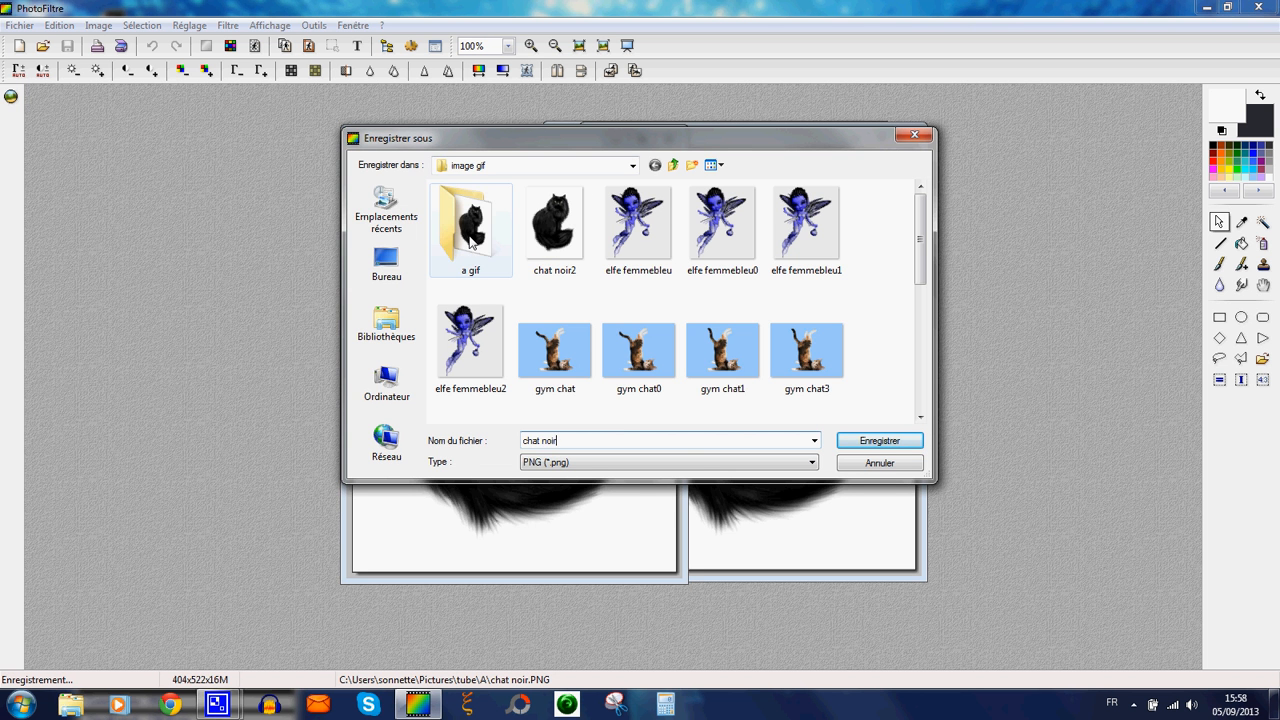
{"action": "left_click_drag", "start_coordinate": [553, 240], "coordinate": [478, 255]}
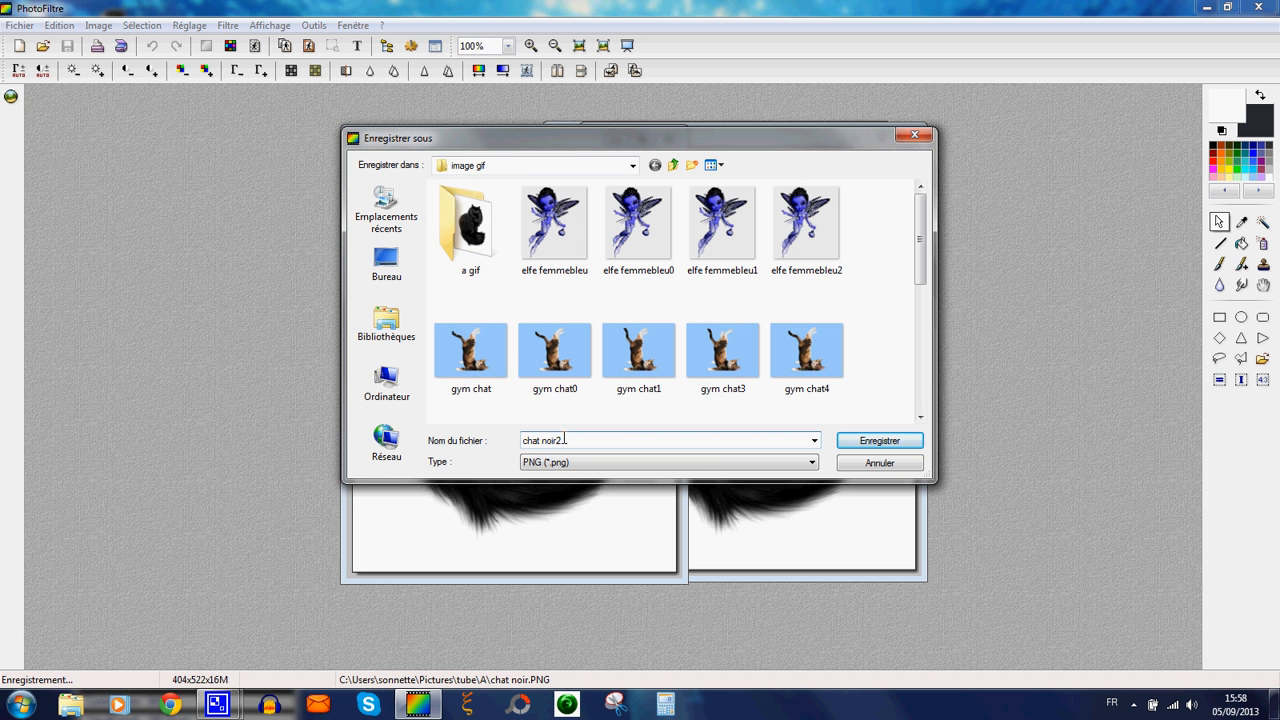
{"action": "left_click", "coordinate": [880, 464]}
- Save the original cat image as PNG "chat noir" in the "a gif" folder, with filtering set to Aucun
{"action": "right_click", "coordinate": [487, 143]}
{"action": "left_click", "coordinate": [530, 168]}
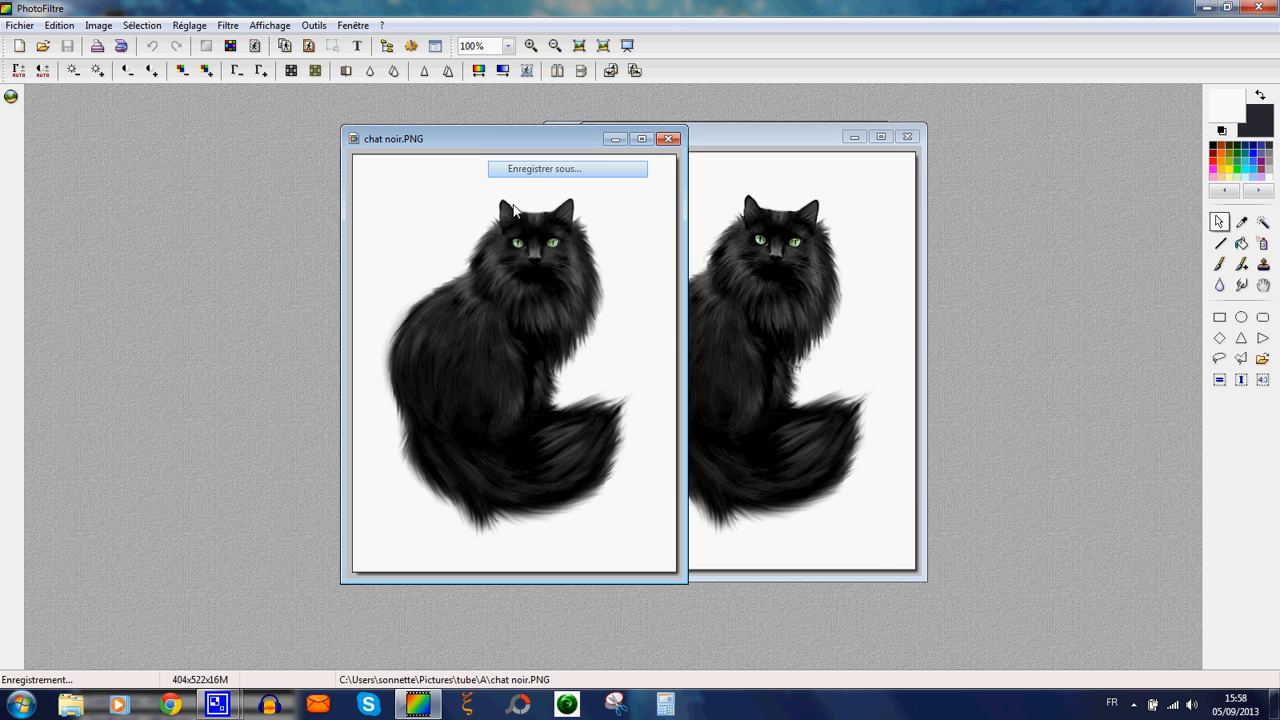
{"action": "left_click", "coordinate": [567, 439]}
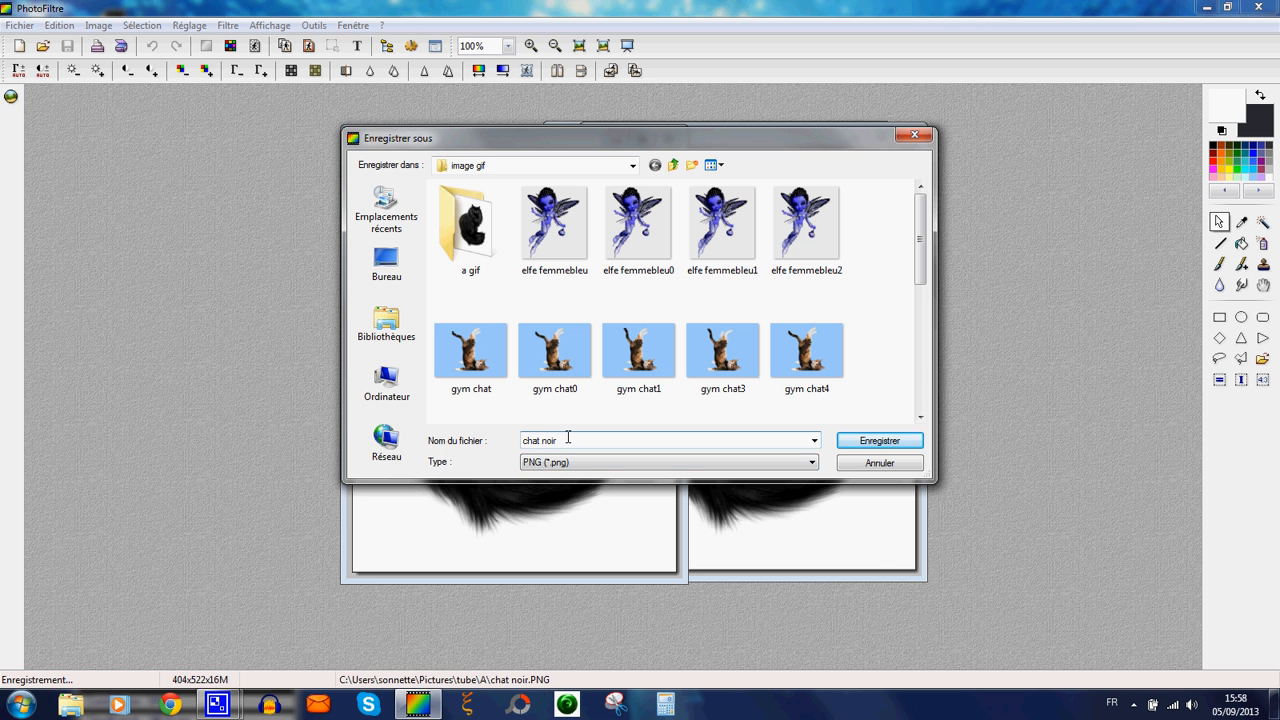
{"action": "double_click", "coordinate": [470, 225]}
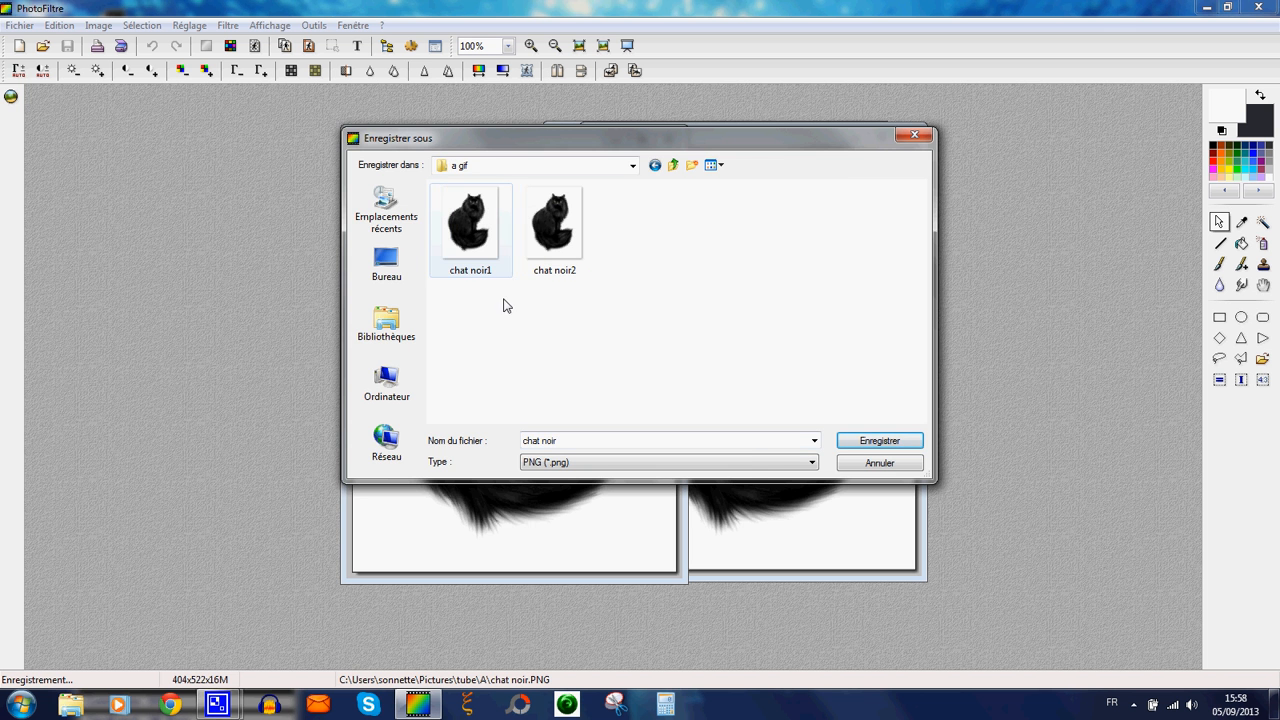
{"action": "left_click", "coordinate": [879, 441]}
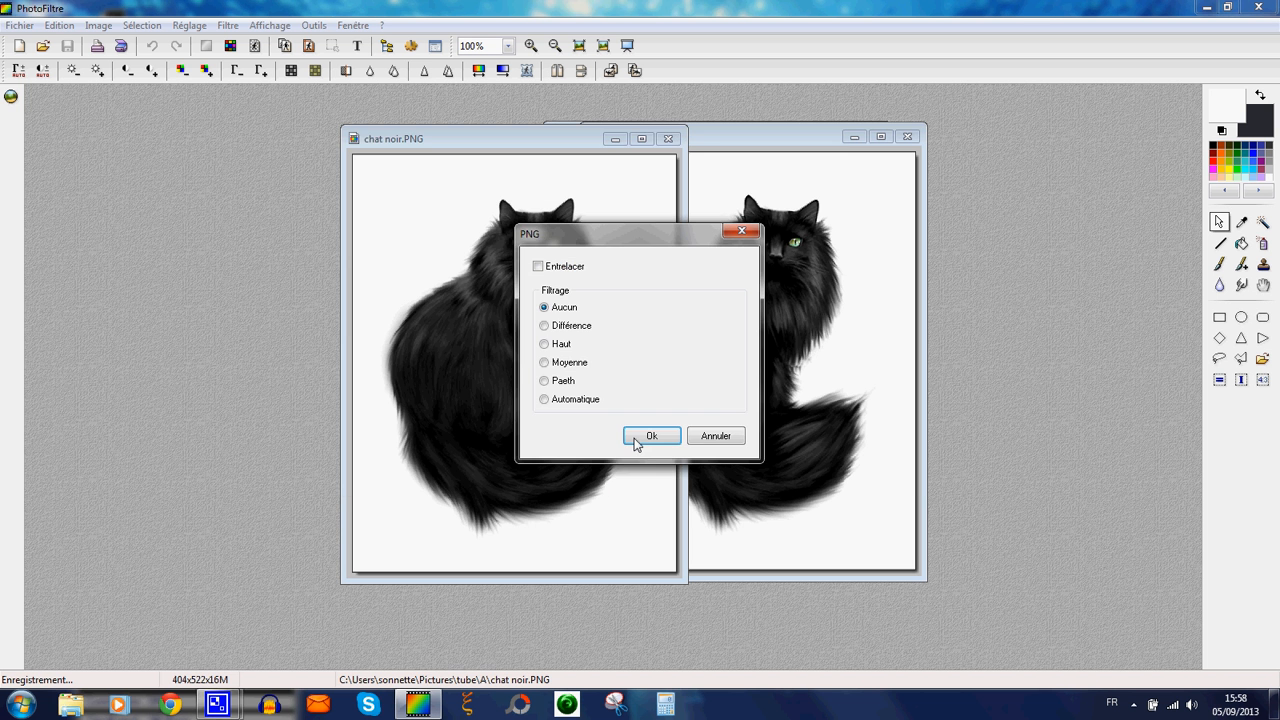
{"action": "left_click", "coordinate": [649, 436]}
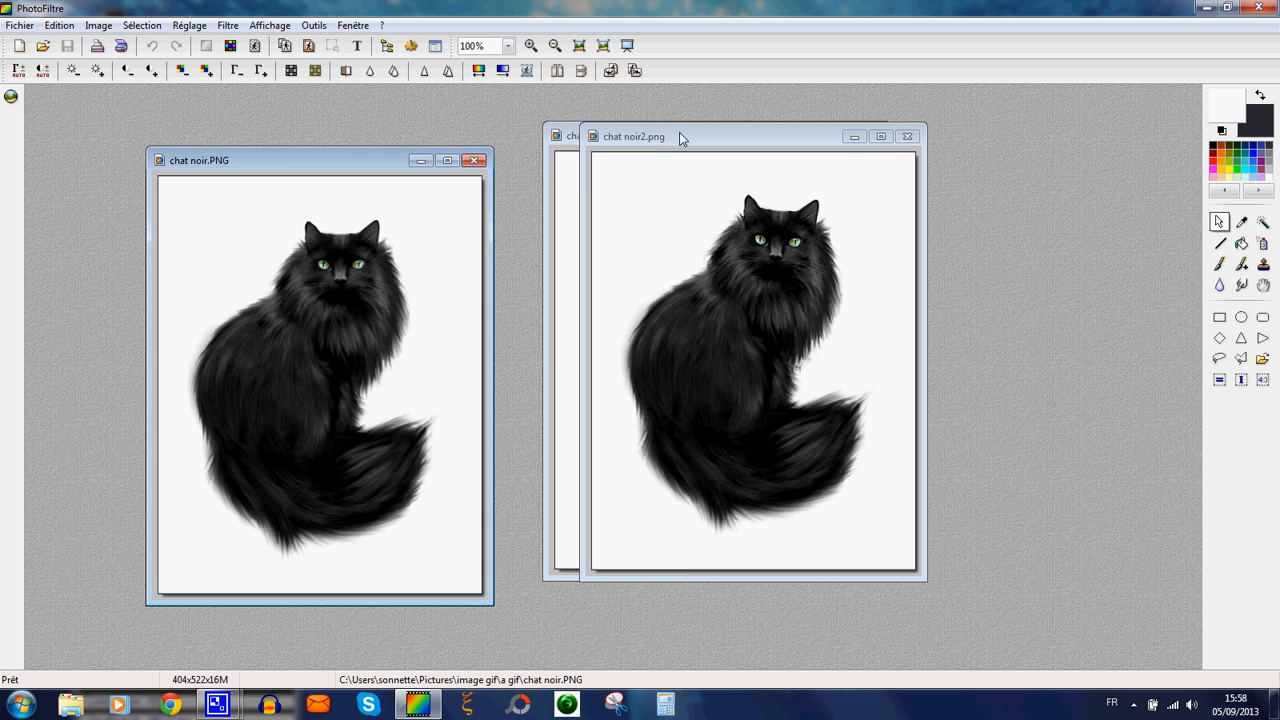
- Arrange the cat image windows side by side in the order chat noir, chat noir1, chat noir2
{"action": "left_click", "coordinate": [679, 134]}
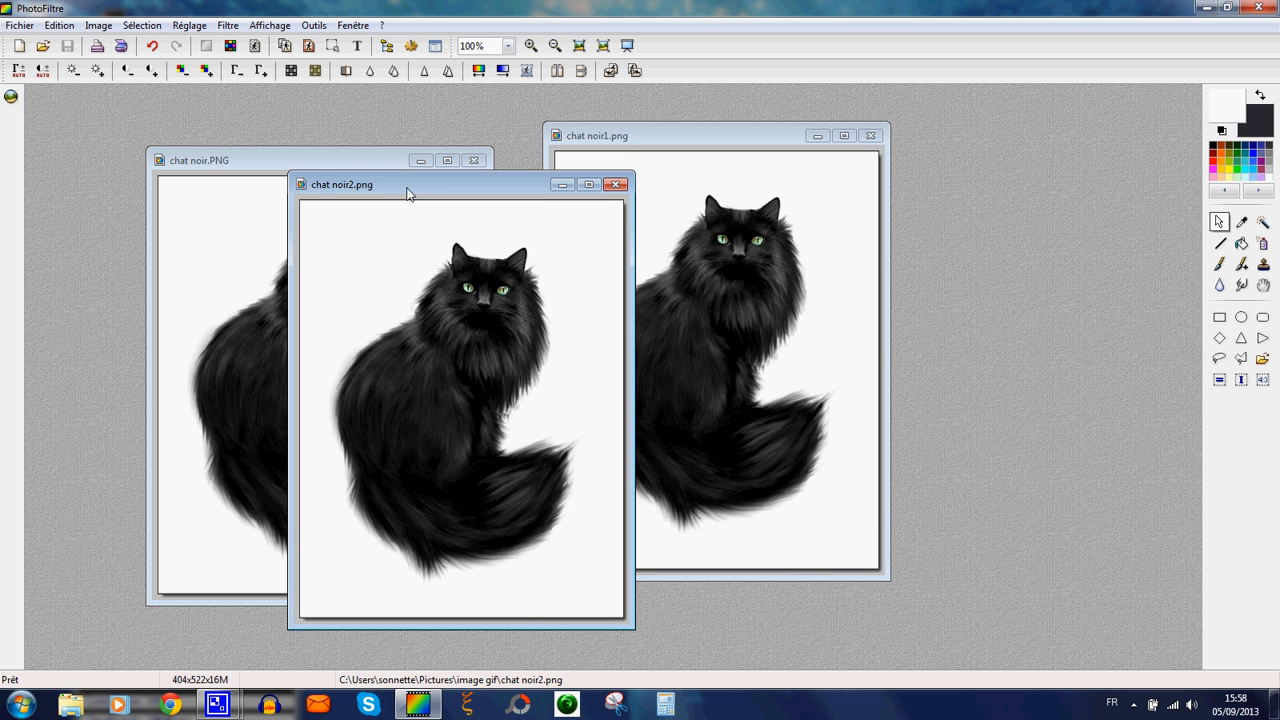
{"action": "left_click_drag", "start_coordinate": [408, 188], "coordinate": [825, 152]}
{"action": "left_click_drag", "start_coordinate": [667, 147], "coordinate": [555, 189]}
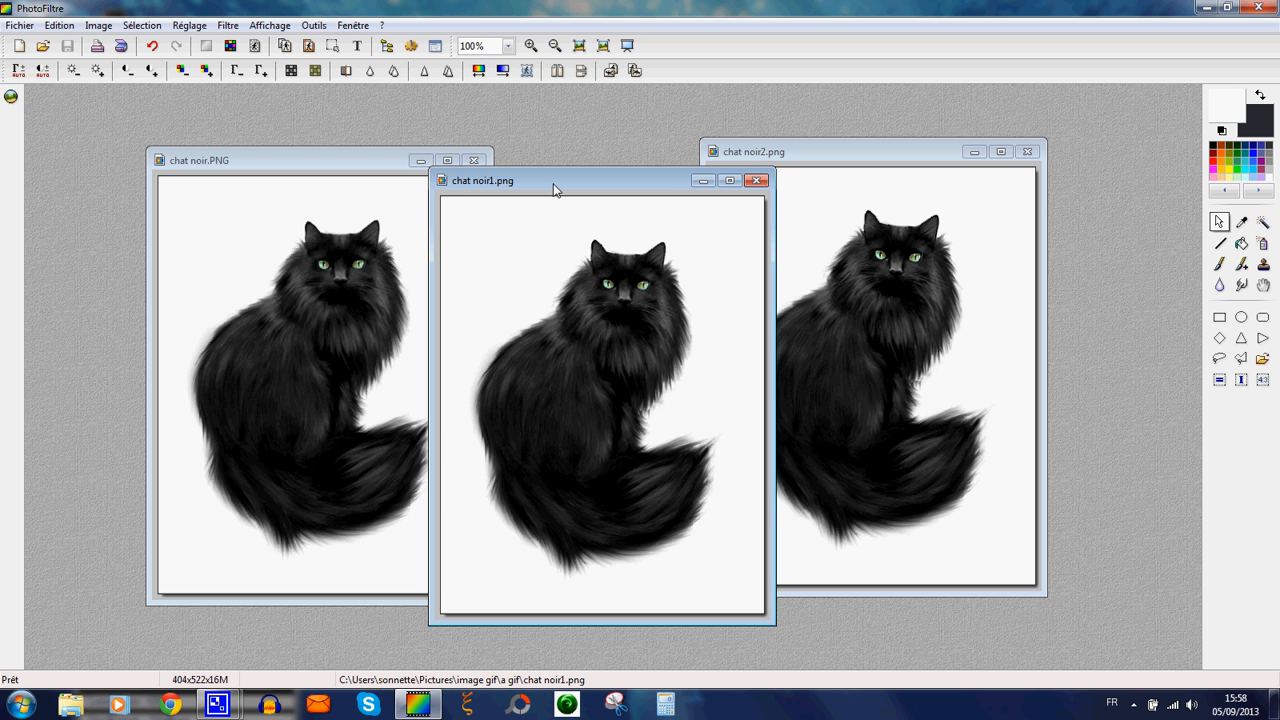
{"action": "left_click_drag", "start_coordinate": [555, 190], "coordinate": [545, 169]}
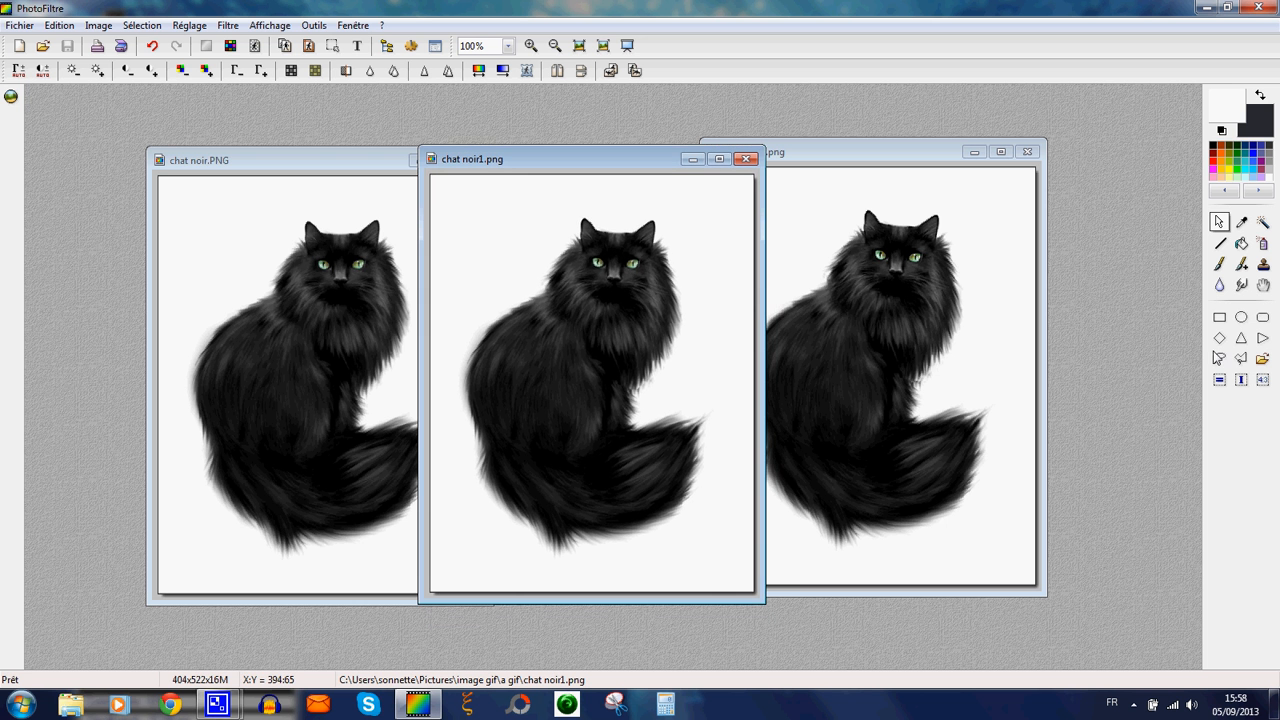
- Draw a closed polygon selection about 296 by 197 pixels around the cat's tail and lower body in chat noir1
{"action": "left_click", "coordinate": [1241, 360]}
{"action": "left_click", "coordinate": [523, 450]}
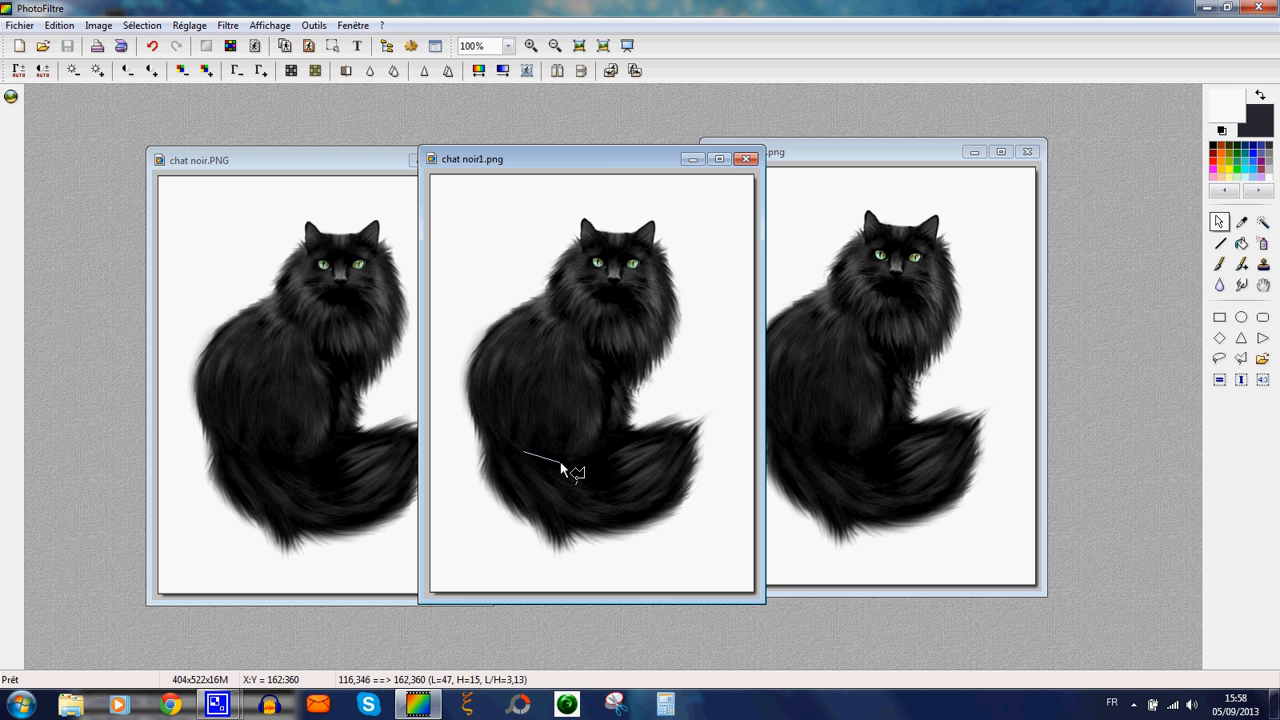
{"action": "left_click", "coordinate": [560, 462]}
{"action": "left_click", "coordinate": [631, 427]}
{"action": "left_click", "coordinate": [656, 413]}
{"action": "left_click", "coordinate": [679, 403]}
{"action": "left_click", "coordinate": [714, 418]}
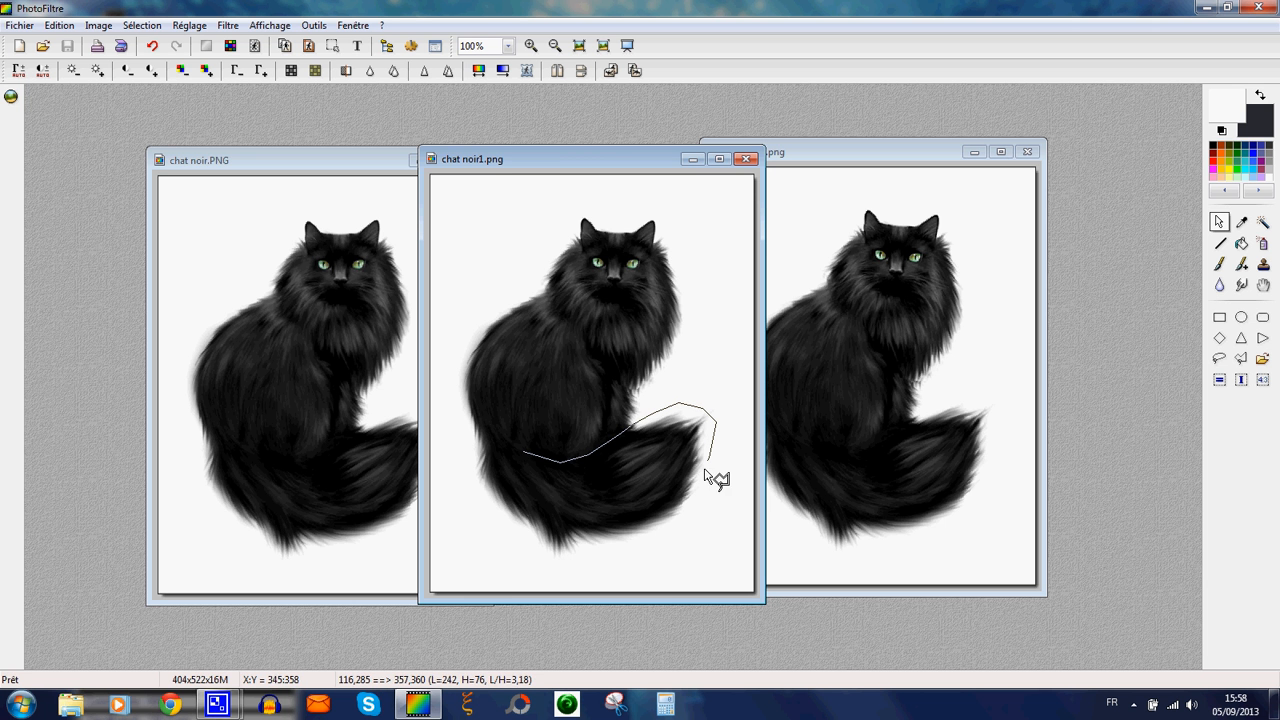
{"action": "left_click", "coordinate": [702, 497]}
{"action": "left_click", "coordinate": [686, 522]}
{"action": "left_click", "coordinate": [625, 549]}
{"action": "left_click", "coordinate": [578, 558]}
{"action": "left_click", "coordinate": [517, 549]}
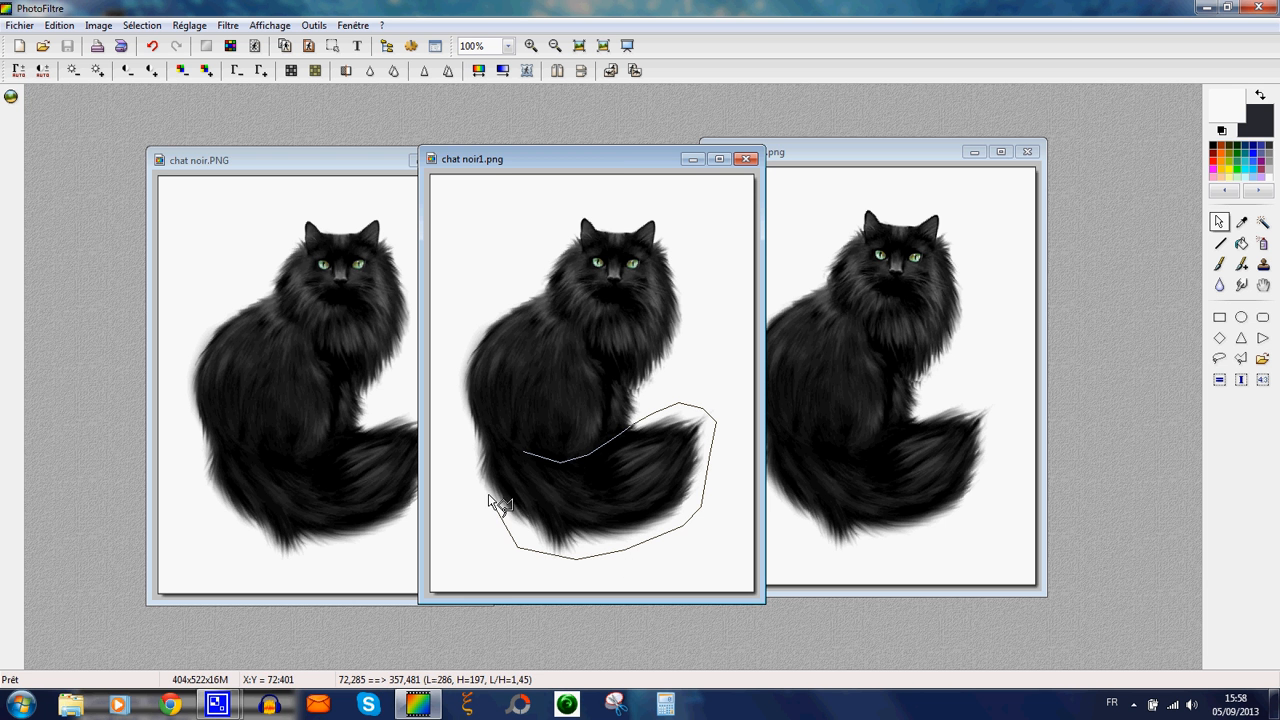
{"action": "left_click", "coordinate": [479, 469]}
{"action": "double_click", "coordinate": [497, 449]}
- Distort the tail selection in chat noir1 by pulling the corner above the tail tip slightly downward, and apply it
{"action": "right_click", "coordinate": [611, 469]}
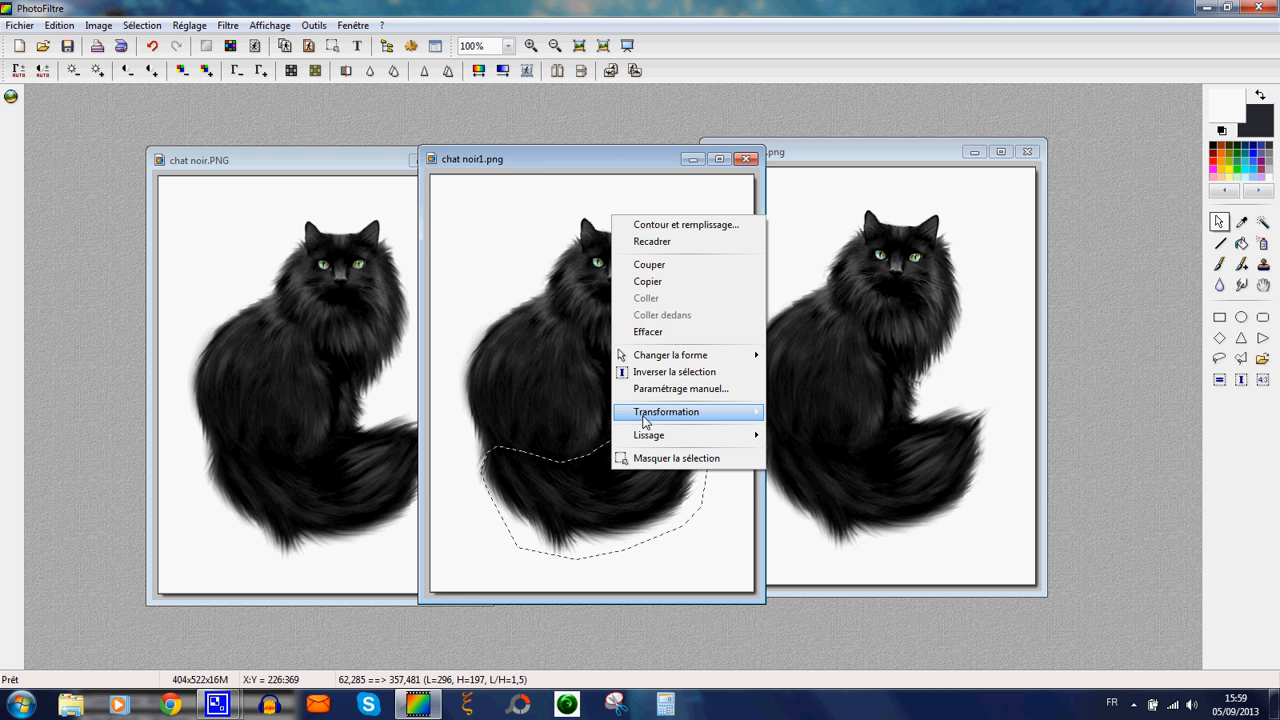
{"action": "mouse_move", "coordinate": [643, 417]}
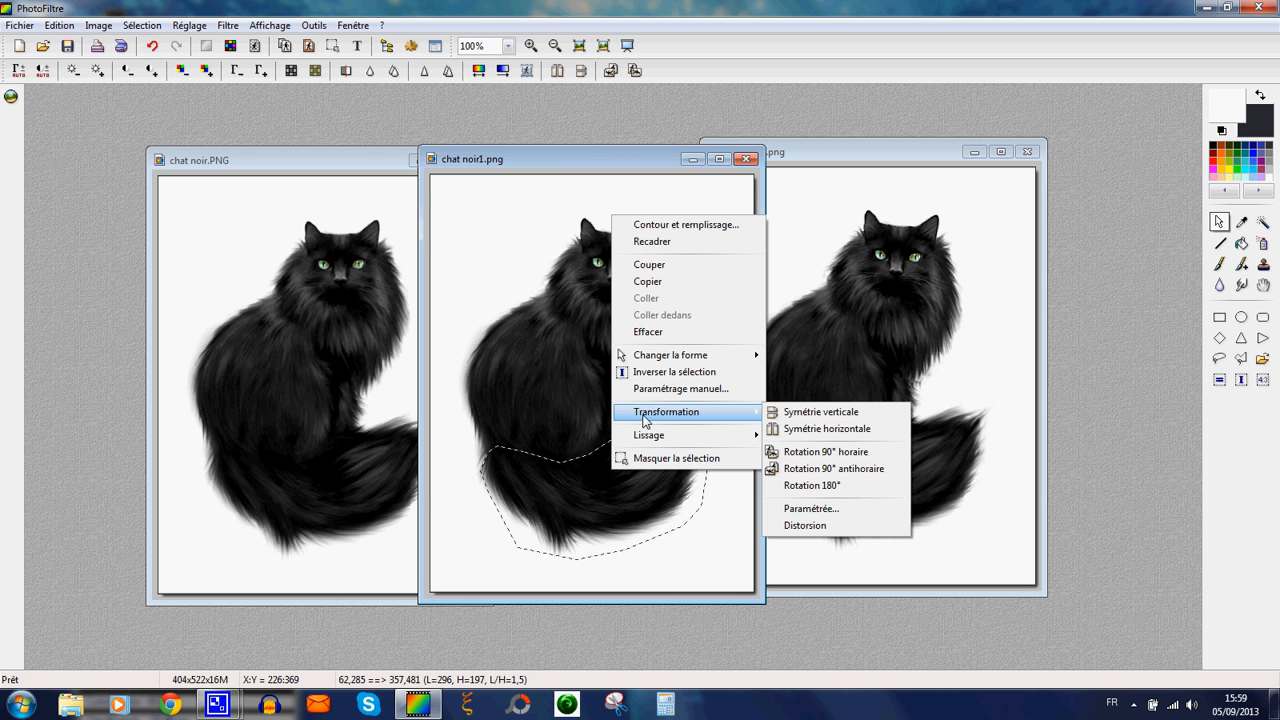
{"action": "left_click", "coordinate": [820, 527]}
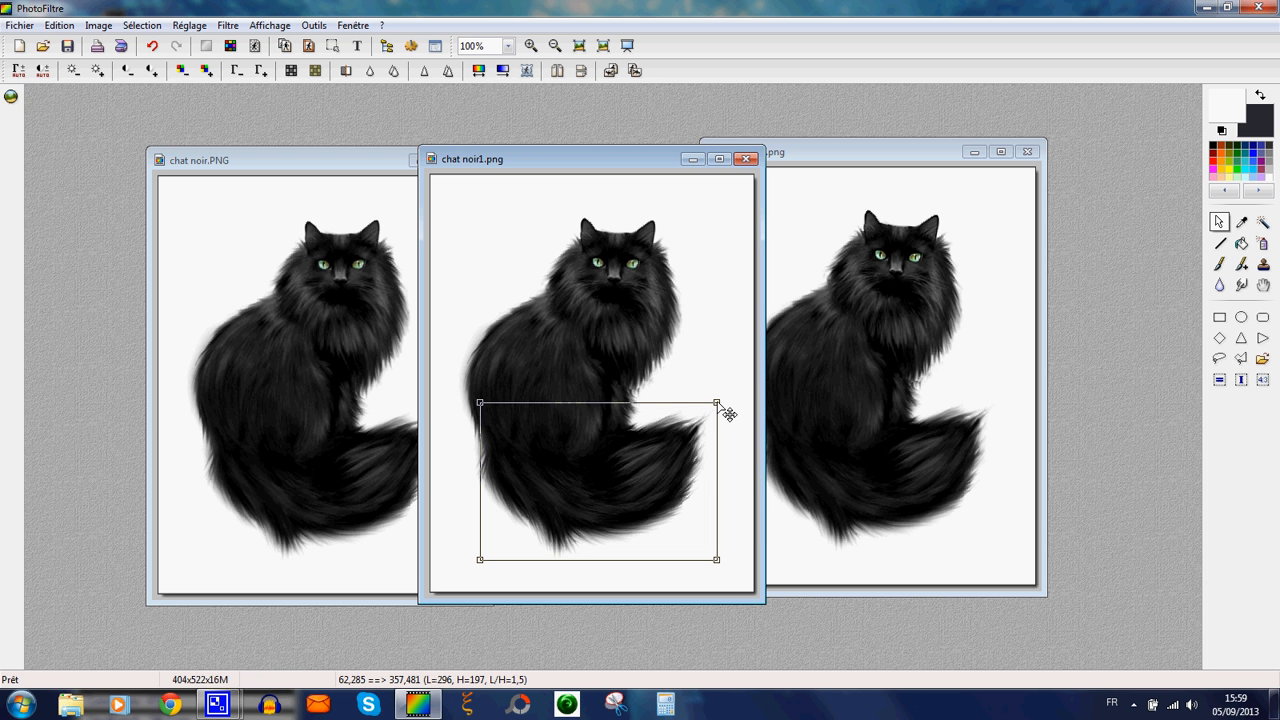
{"action": "left_click_drag", "start_coordinate": [717, 404], "coordinate": [718, 407]}
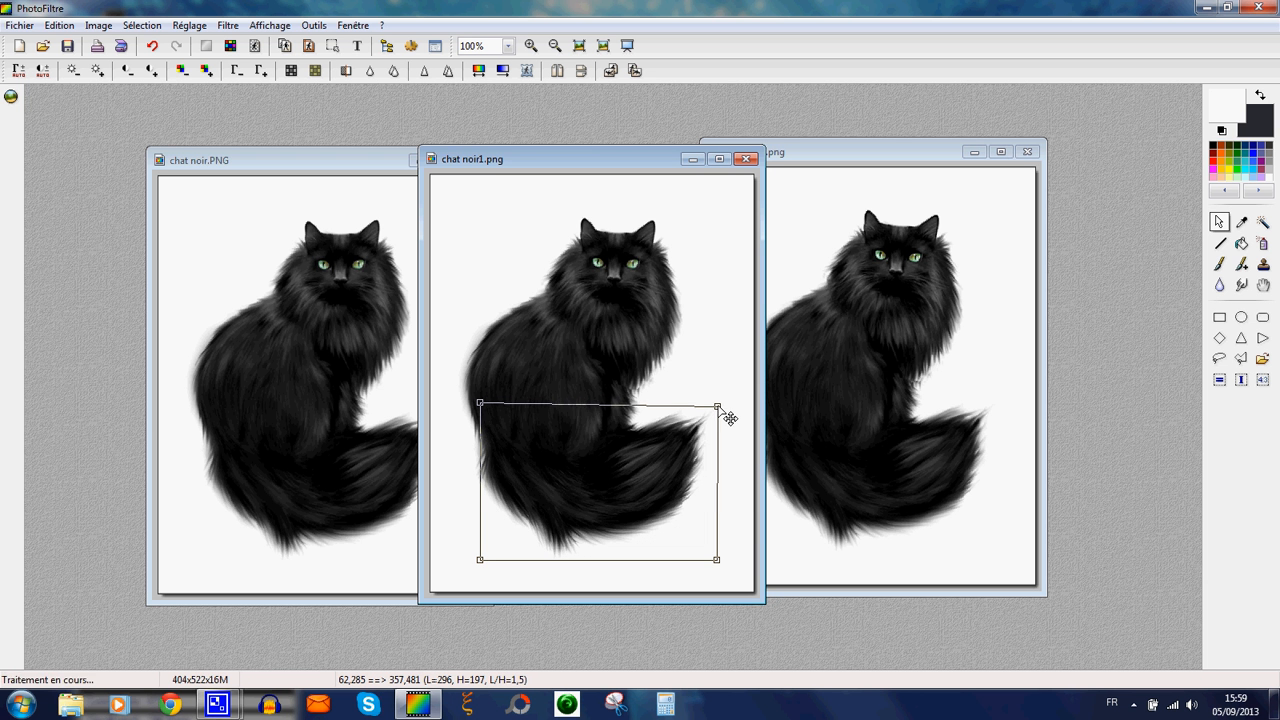
{"action": "right_click", "coordinate": [649, 475]}
{"action": "left_click", "coordinate": [674, 482]}
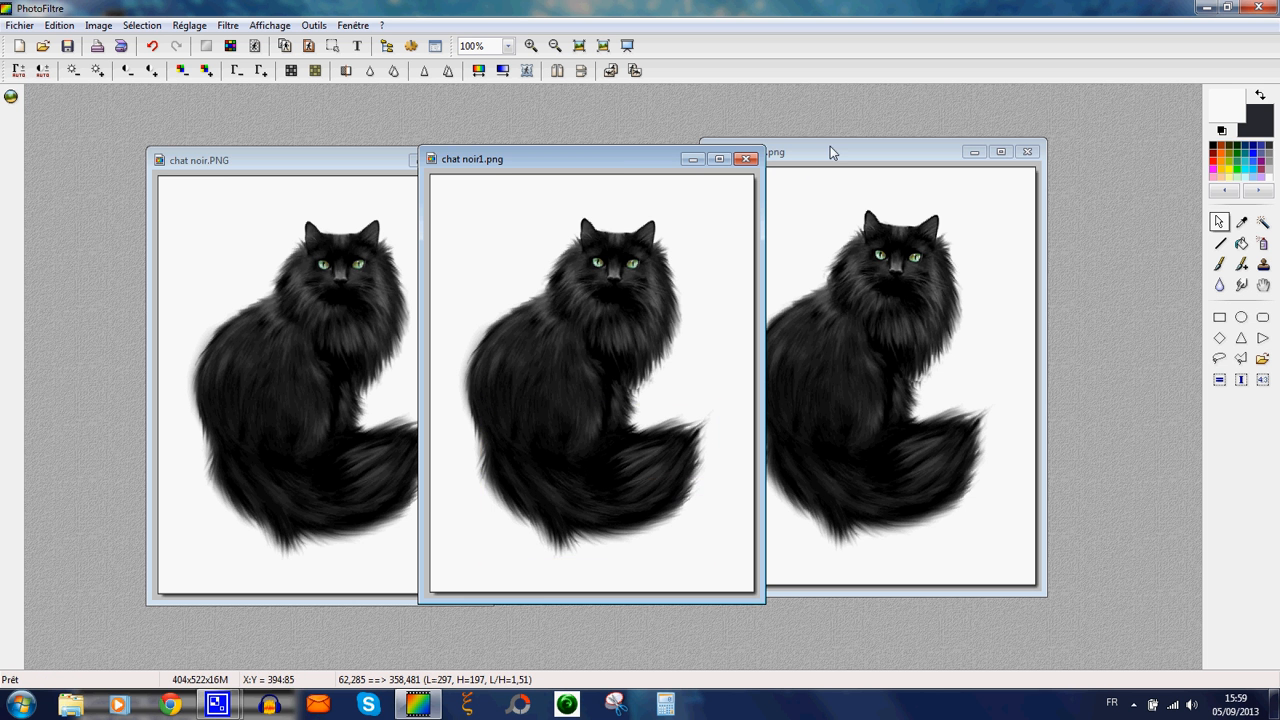
- Bring chat noir2 beside chat noir1 and draw a closed polygon selection about 296 by 195 pixels around its tail and lower body
{"action": "left_click_drag", "start_coordinate": [806, 156], "coordinate": [655, 167]}
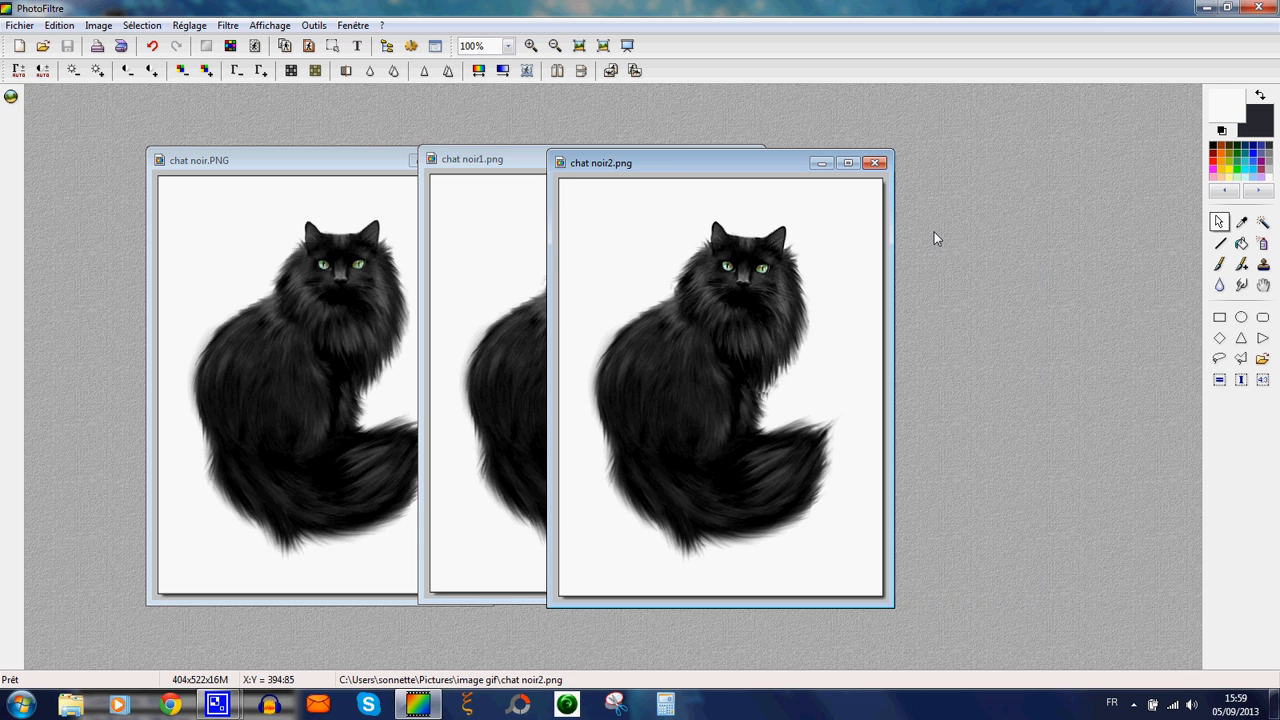
{"action": "left_click", "coordinate": [1241, 360]}
{"action": "left_click", "coordinate": [610, 430]}
{"action": "left_click", "coordinate": [655, 462]}
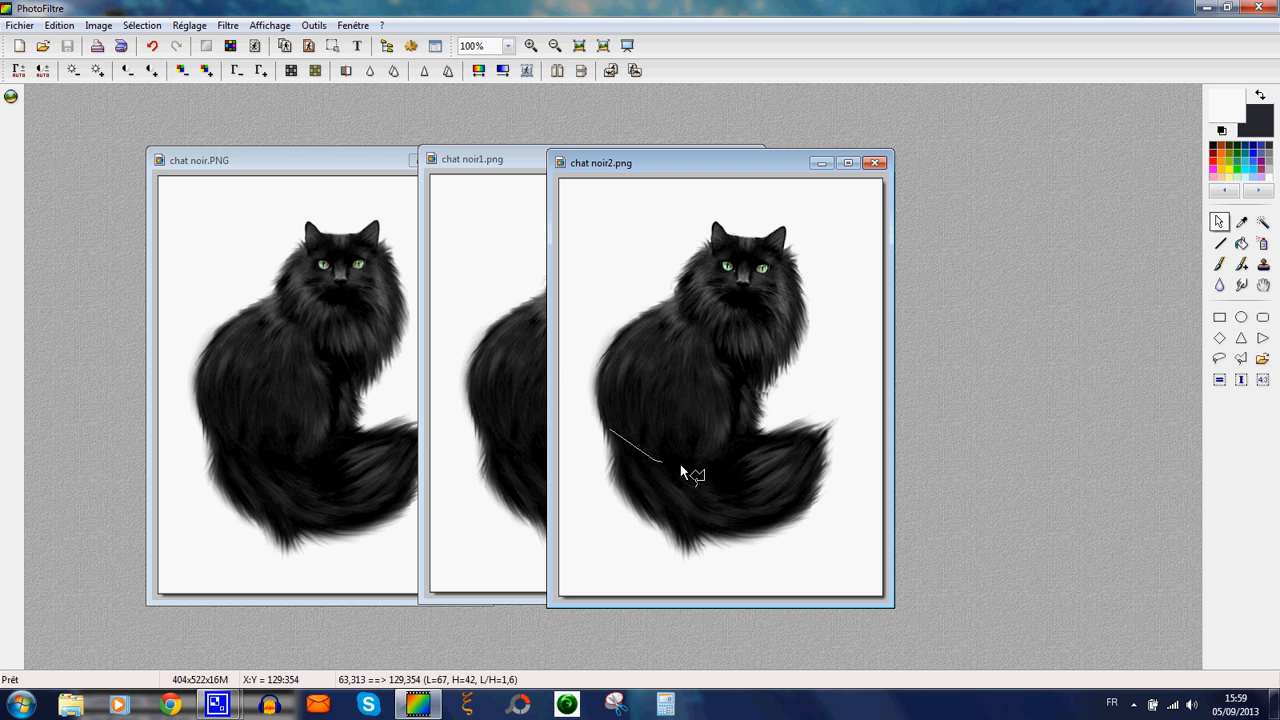
{"action": "left_click", "coordinate": [716, 466]}
{"action": "left_click", "coordinate": [743, 434]}
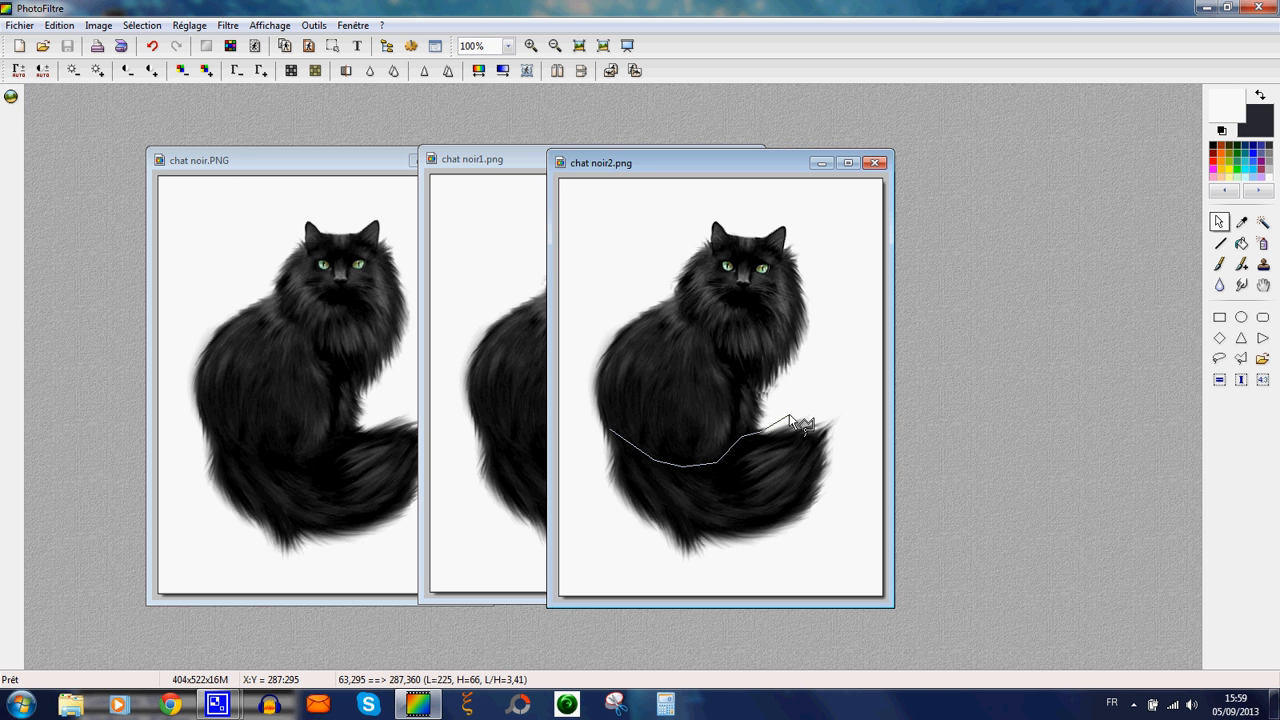
{"action": "left_click", "coordinate": [790, 414]}
{"action": "left_click", "coordinate": [825, 412]}
{"action": "left_click", "coordinate": [843, 429]}
{"action": "left_click", "coordinate": [820, 528]}
{"action": "left_click", "coordinate": [752, 565]}
{"action": "left_click", "coordinate": [672, 567]}
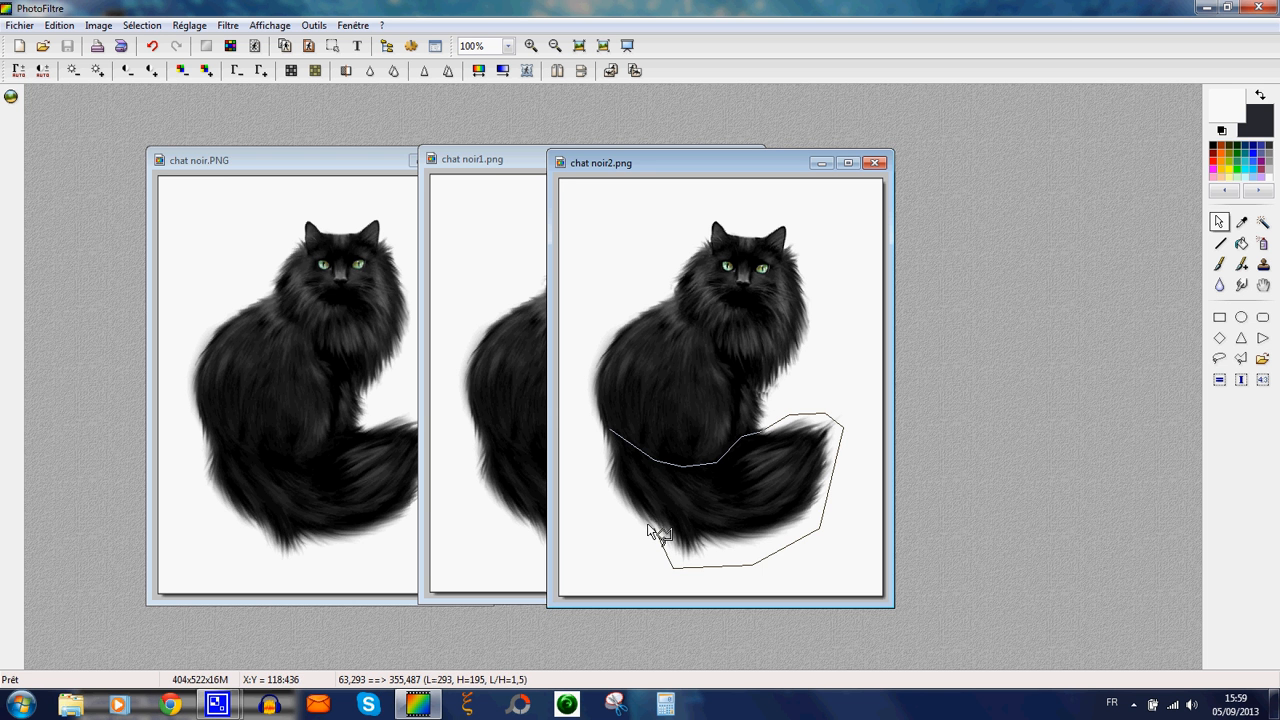
{"action": "left_click", "coordinate": [608, 477]}
{"action": "left_click", "coordinate": [609, 440]}
- Distort the tail selection in chat noir2 by pulling both corners on the tail-tip side slightly downward, and apply it
{"action": "left_click", "coordinate": [424, 73]}
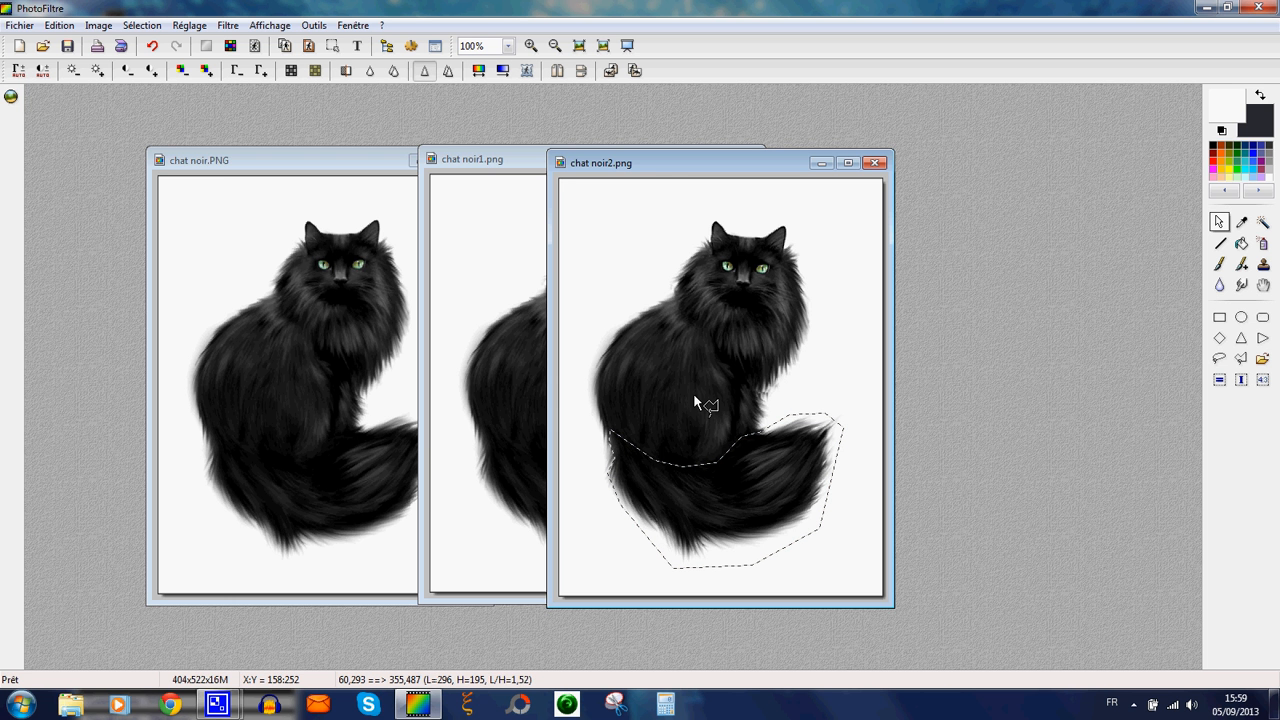
{"action": "right_click", "coordinate": [758, 468]}
{"action": "mouse_move", "coordinate": [801, 408]}
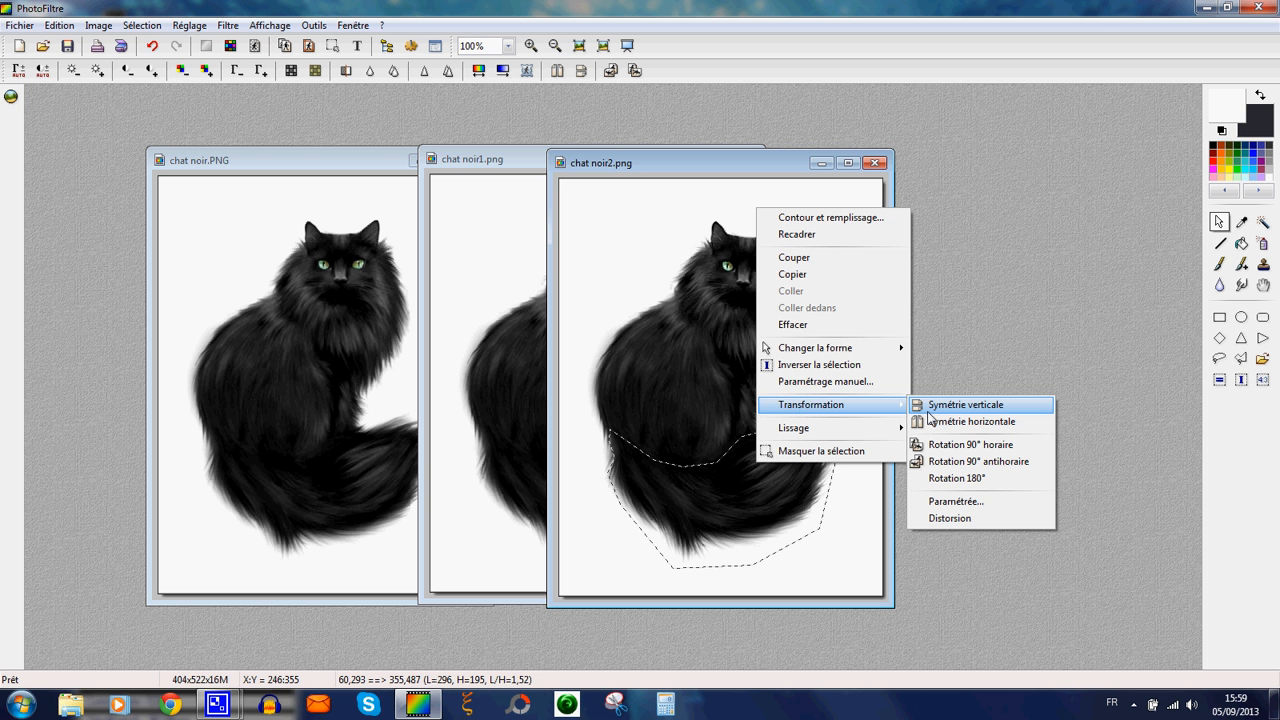
{"action": "left_click", "coordinate": [957, 518]}
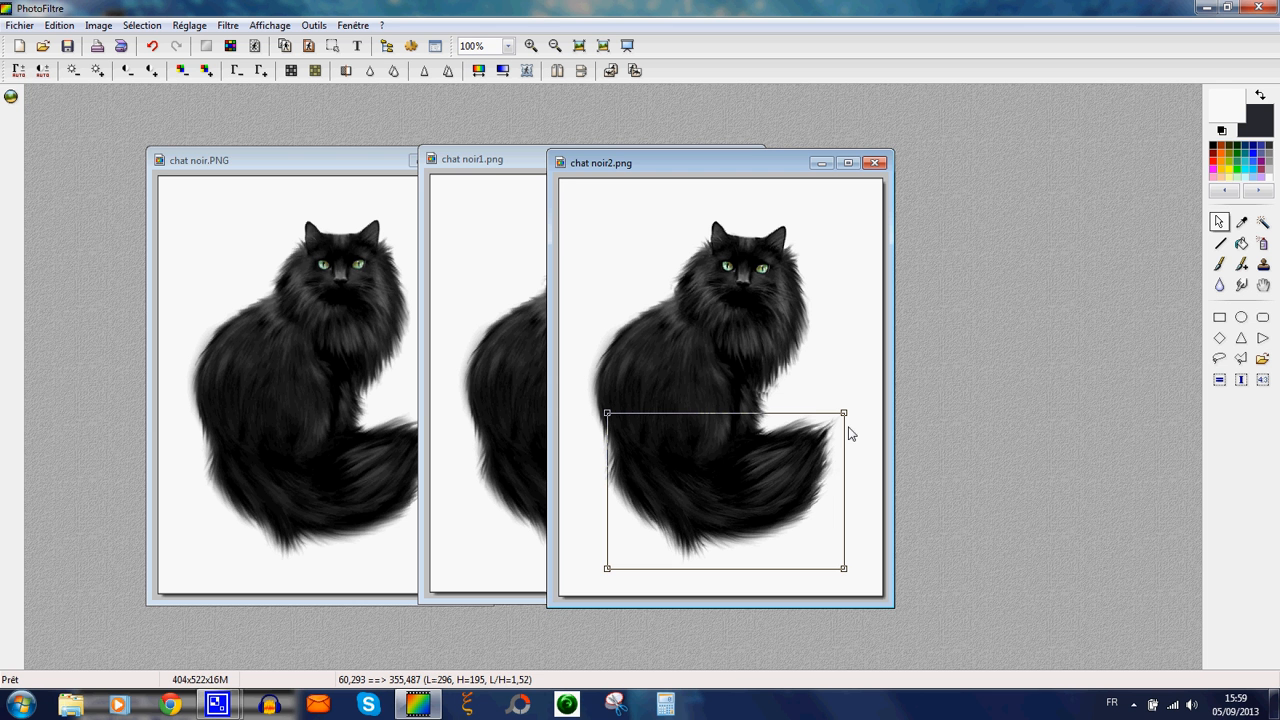
{"action": "left_click_drag", "start_coordinate": [845, 413], "coordinate": [847, 418]}
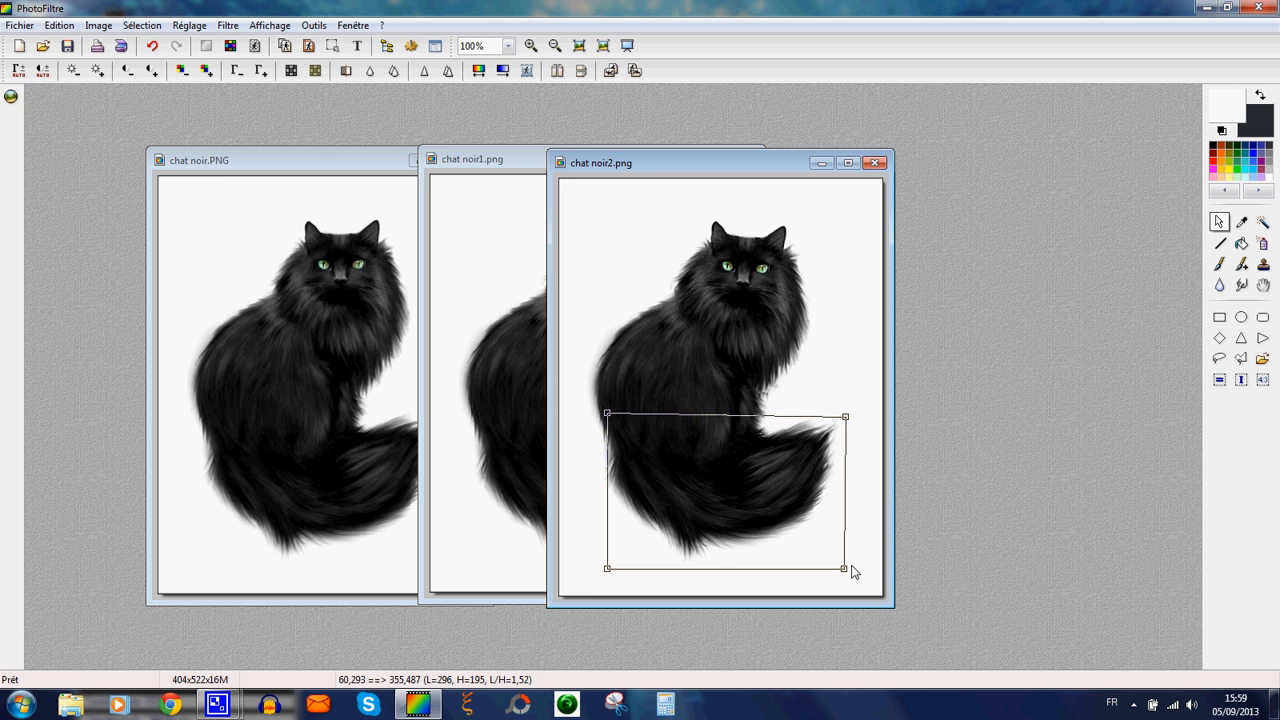
{"action": "left_click_drag", "start_coordinate": [856, 580], "coordinate": [856, 583]}
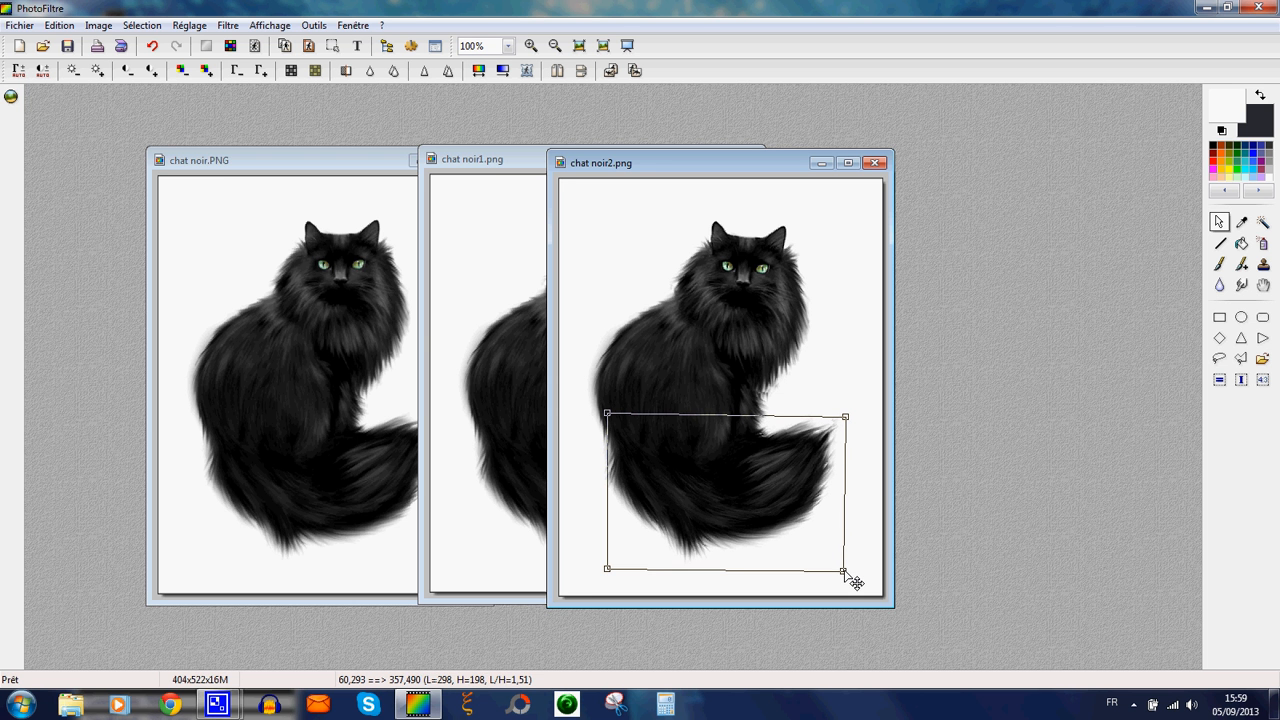
{"action": "right_click", "coordinate": [743, 510]}
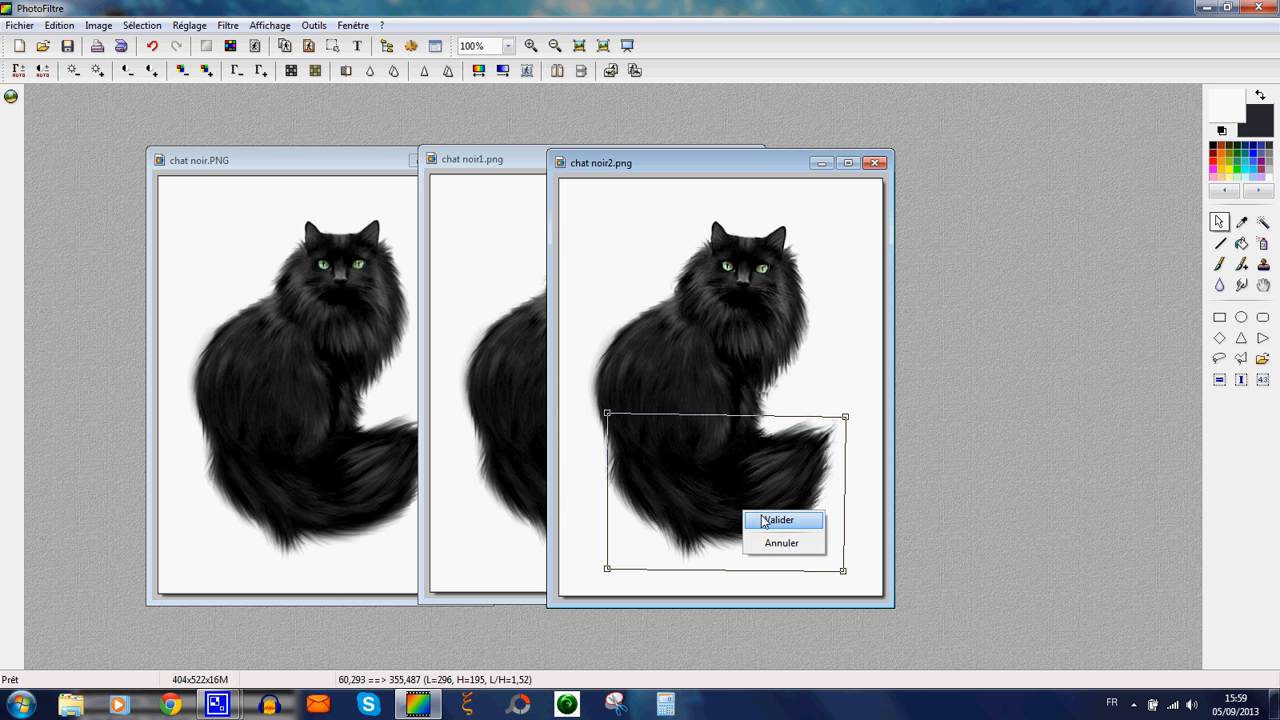
{"action": "left_click", "coordinate": [763, 519]}
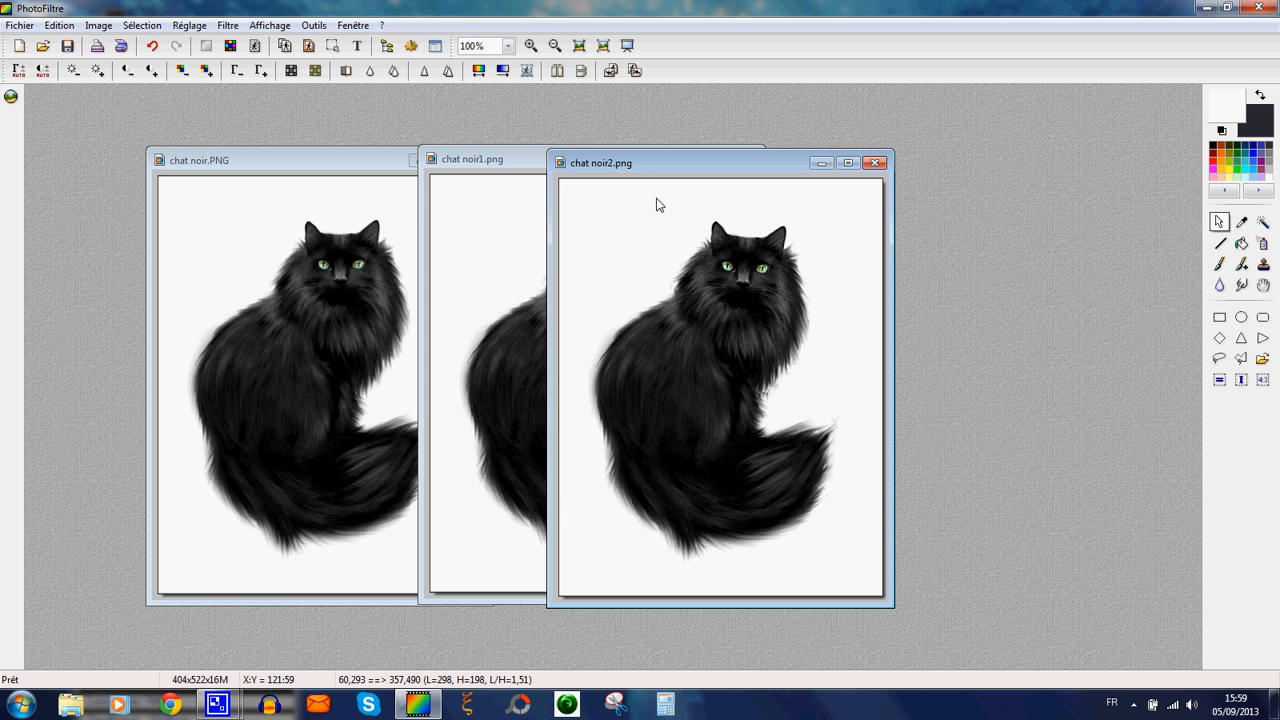
- Move chat noir2 clear of chat noir1 and save it as a PNG in the a gif folder, replacing the existing file, without filtering
{"action": "left_click_drag", "start_coordinate": [657, 163], "coordinate": [735, 150]}
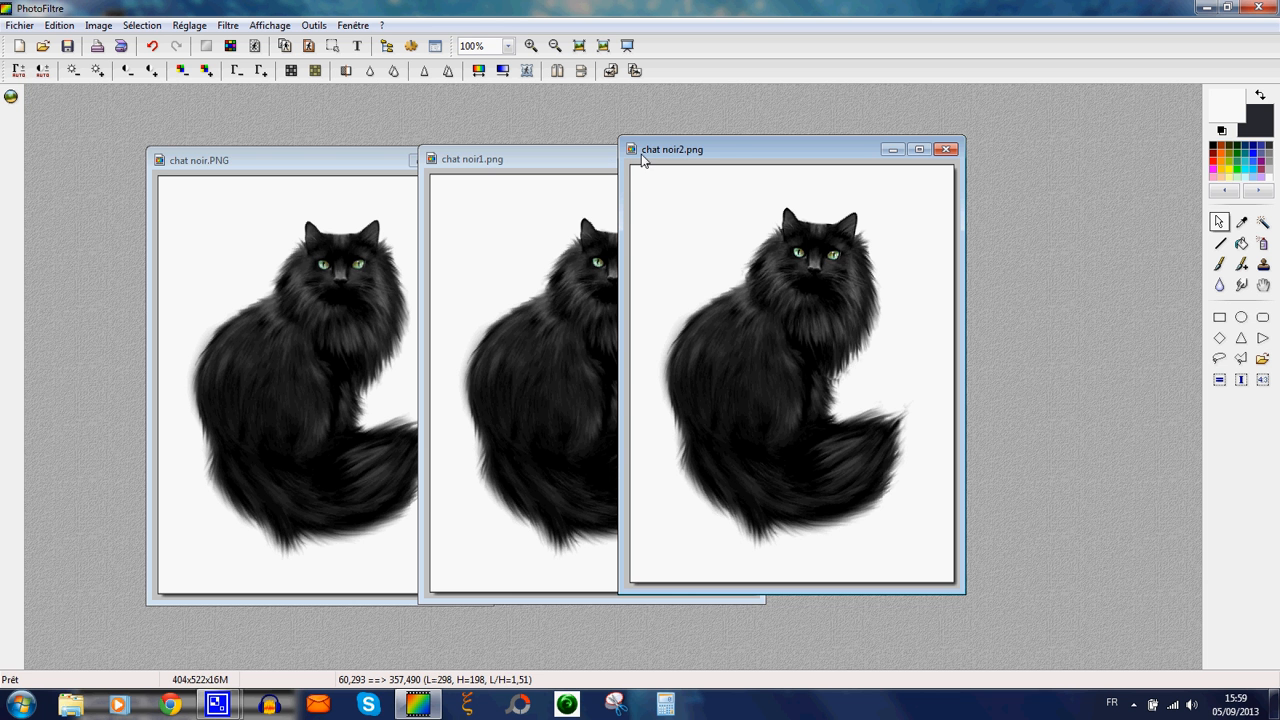
{"action": "left_click_drag", "start_coordinate": [723, 154], "coordinate": [766, 161]}
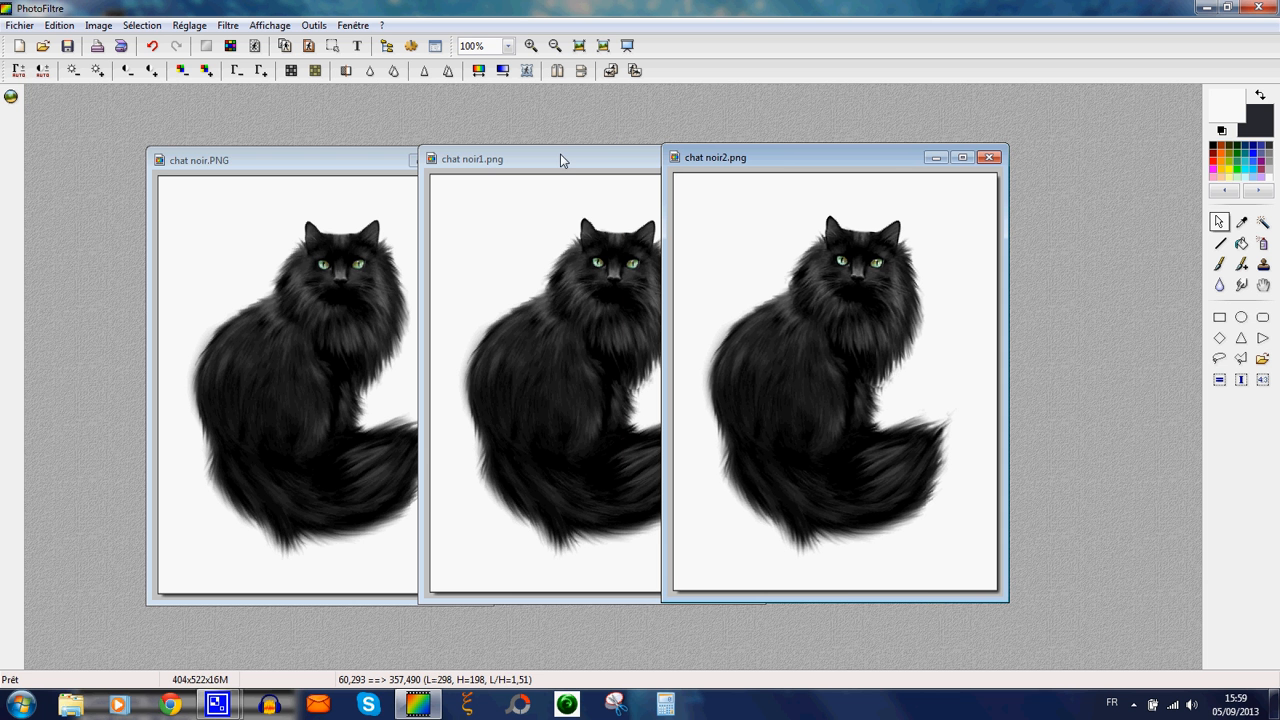
{"action": "right_click", "coordinate": [727, 163]}
{"action": "left_click", "coordinate": [752, 190]}
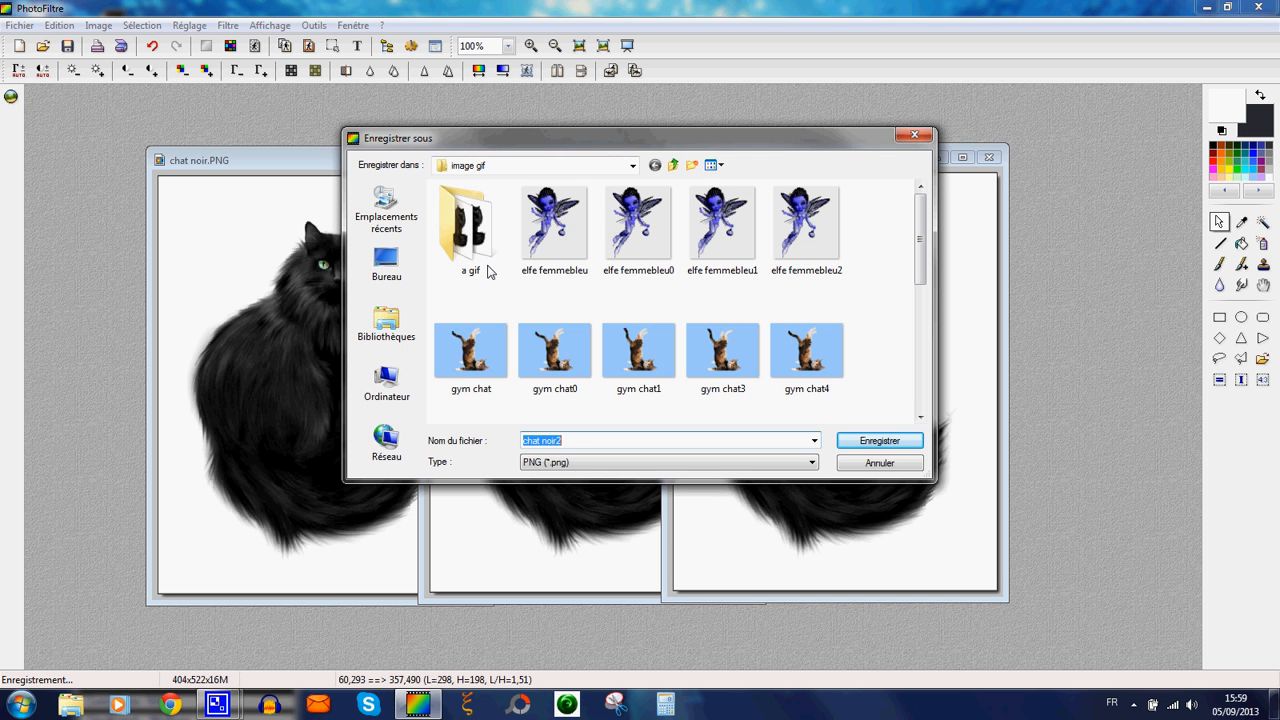
{"action": "left_click", "coordinate": [476, 246]}
{"action": "double_click", "coordinate": [476, 246]}
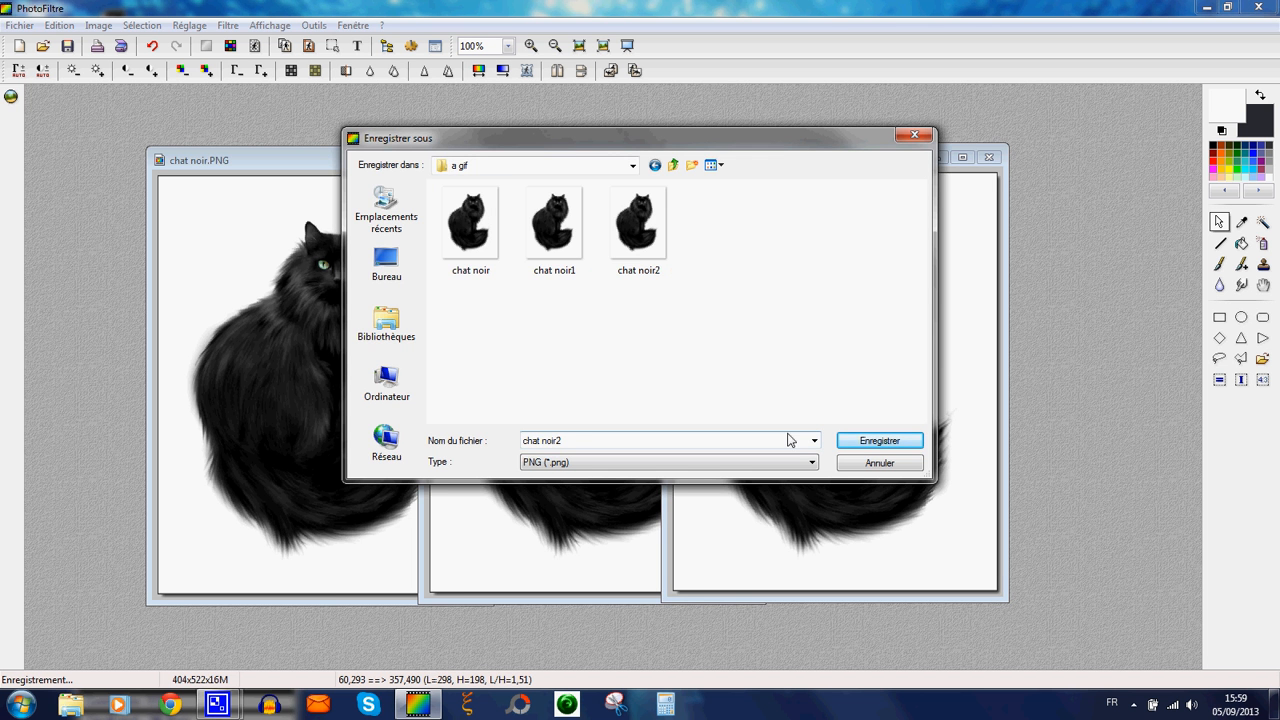
{"action": "left_click", "coordinate": [879, 440]}
{"action": "left_click", "coordinate": [688, 357]}
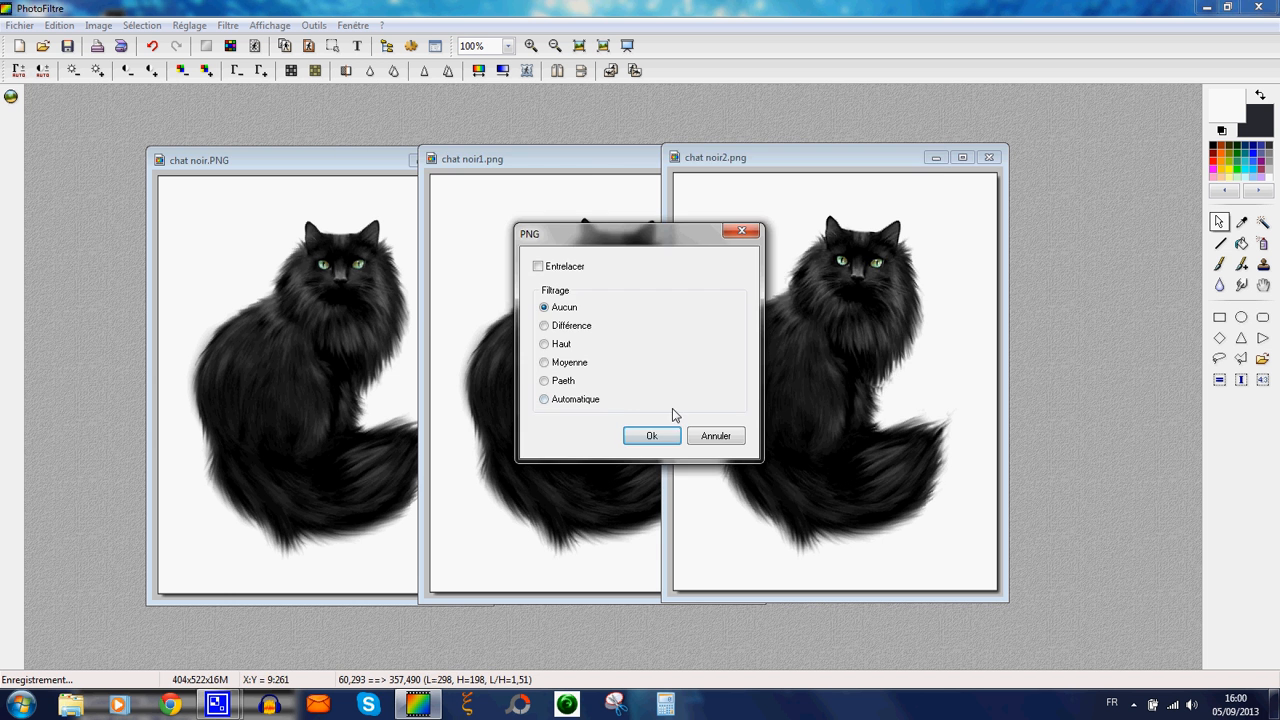
{"action": "left_click", "coordinate": [657, 432]}
- Save chat noir1 as a PNG in the a gif folder, replacing the existing file, with filtering set to Aucun
{"action": "left_click_drag", "start_coordinate": [593, 160], "coordinate": [615, 178]}
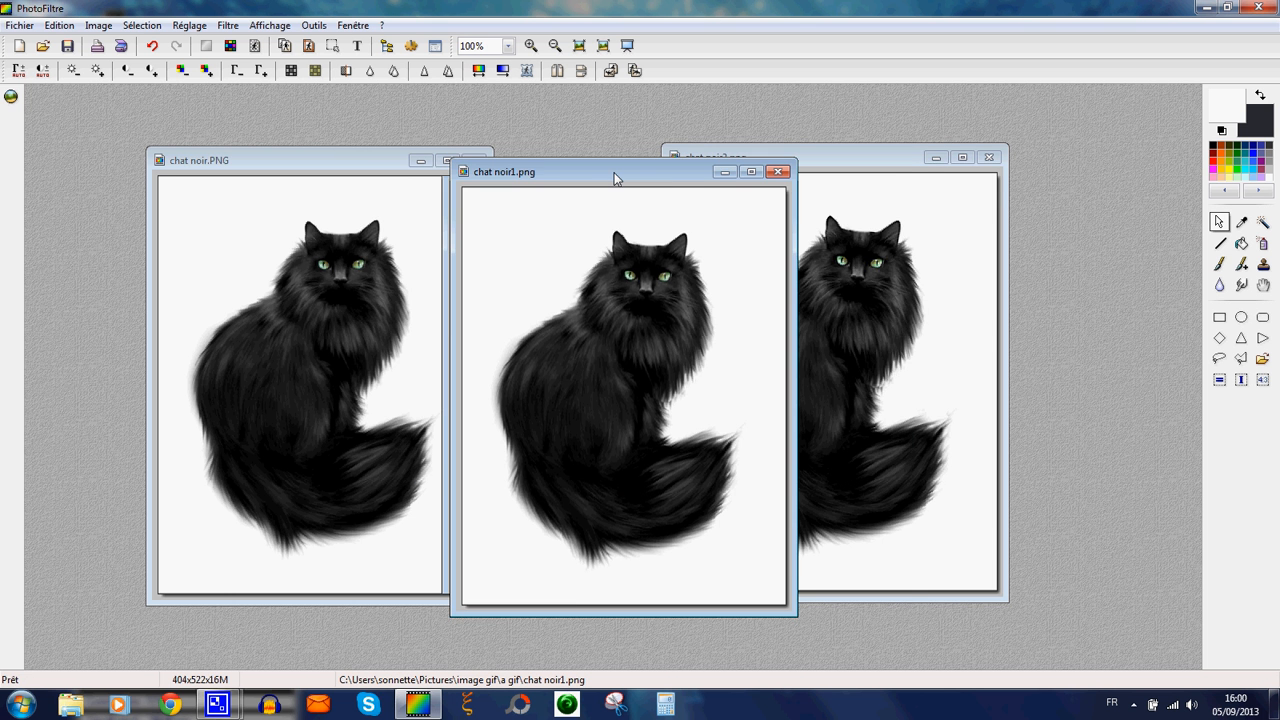
{"action": "right_click", "coordinate": [678, 178]}
{"action": "left_click", "coordinate": [705, 198]}
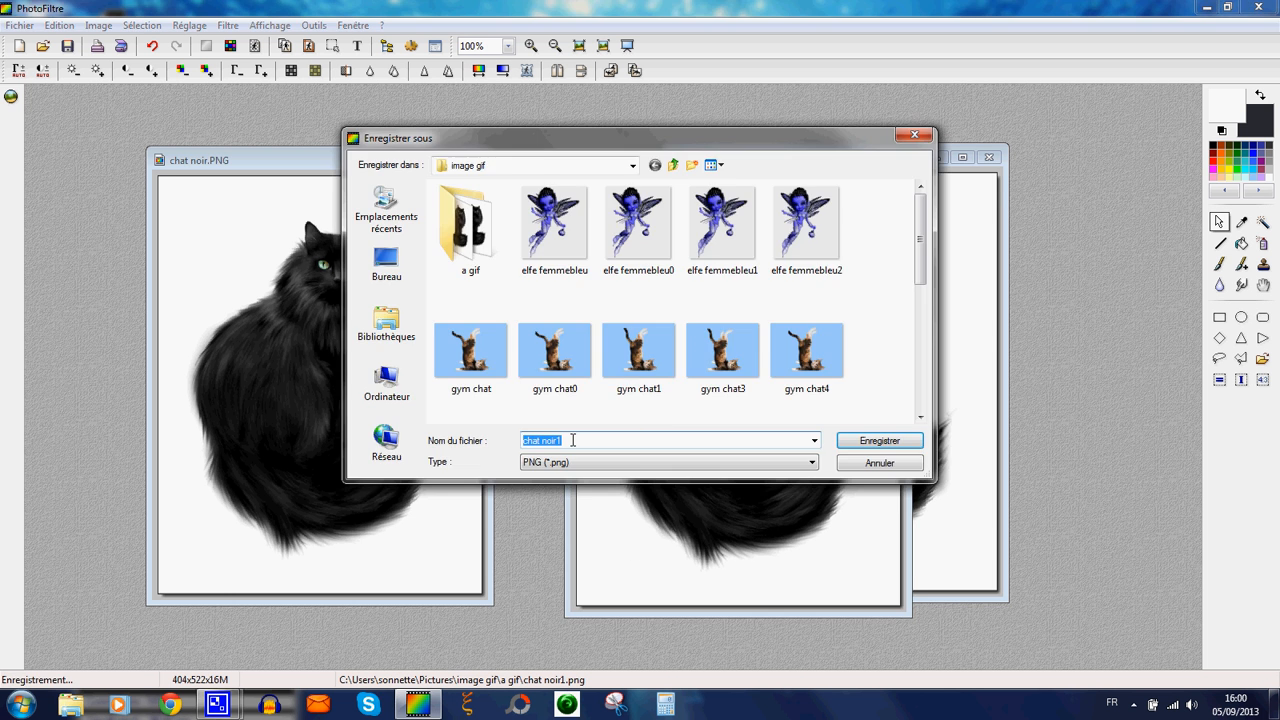
{"action": "left_click", "coordinate": [468, 234]}
{"action": "double_click", "coordinate": [468, 234]}
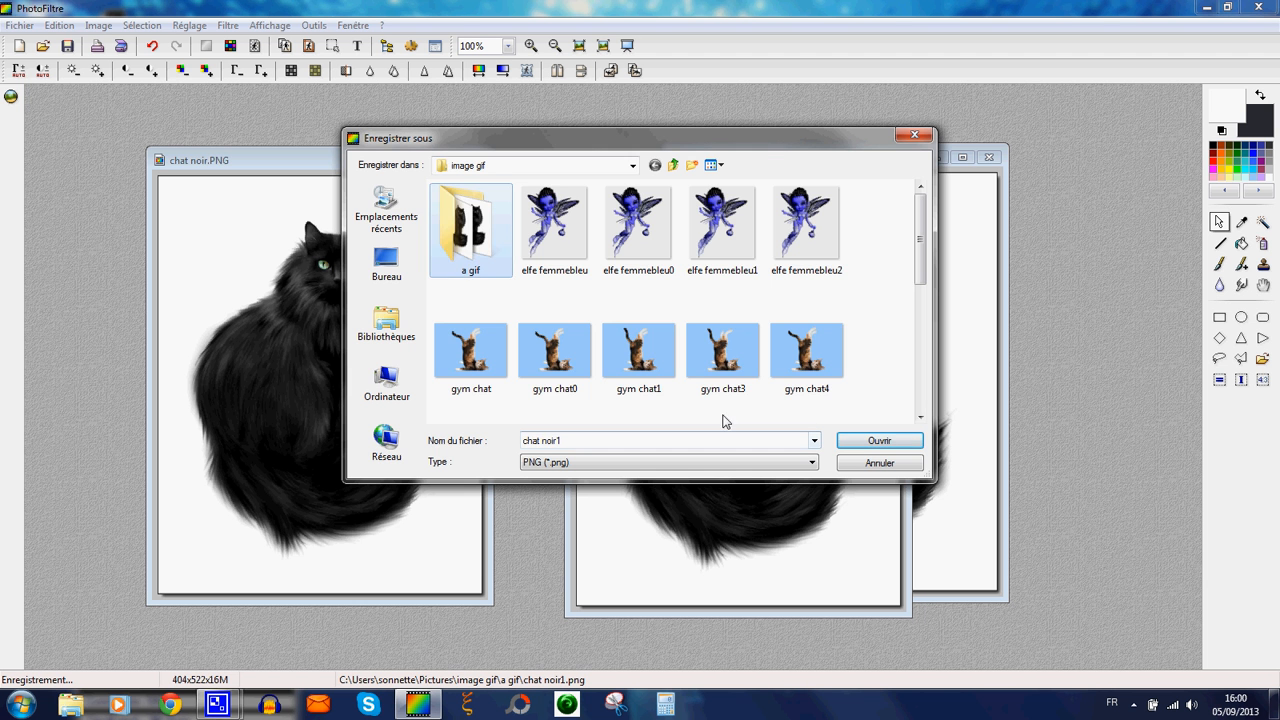
{"action": "left_click", "coordinate": [848, 441]}
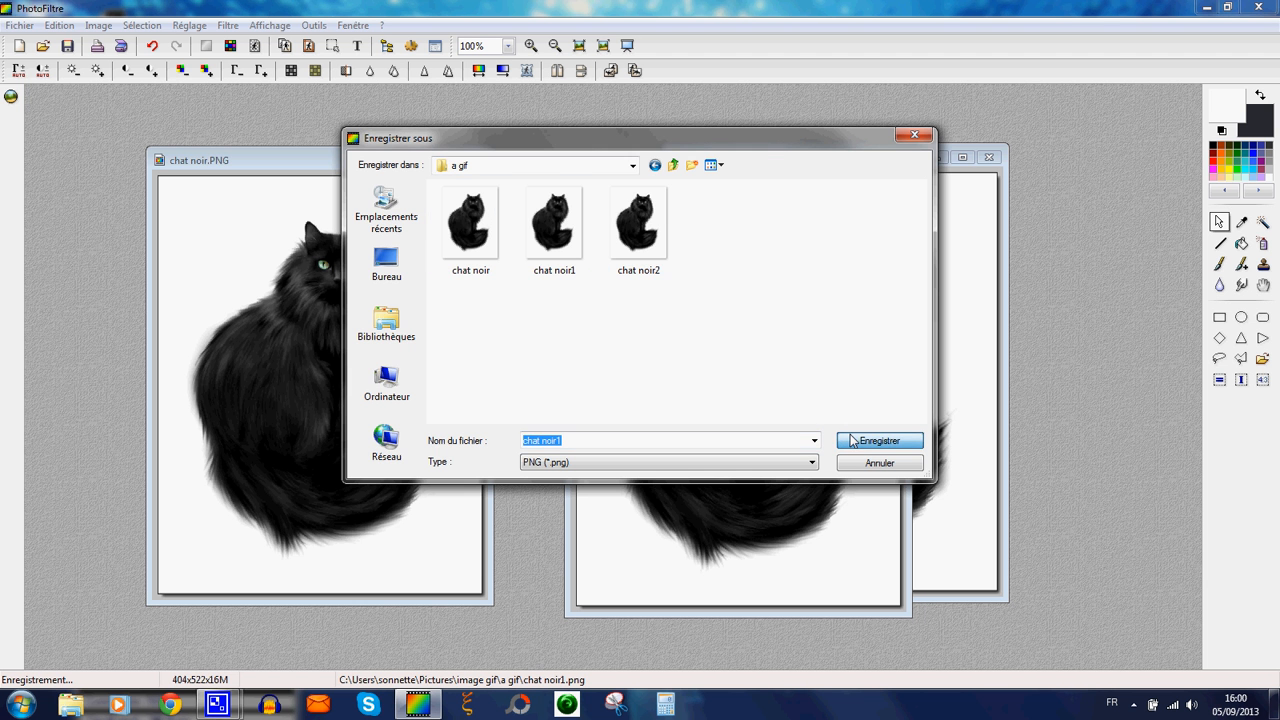
{"action": "key", "text": "Return"}
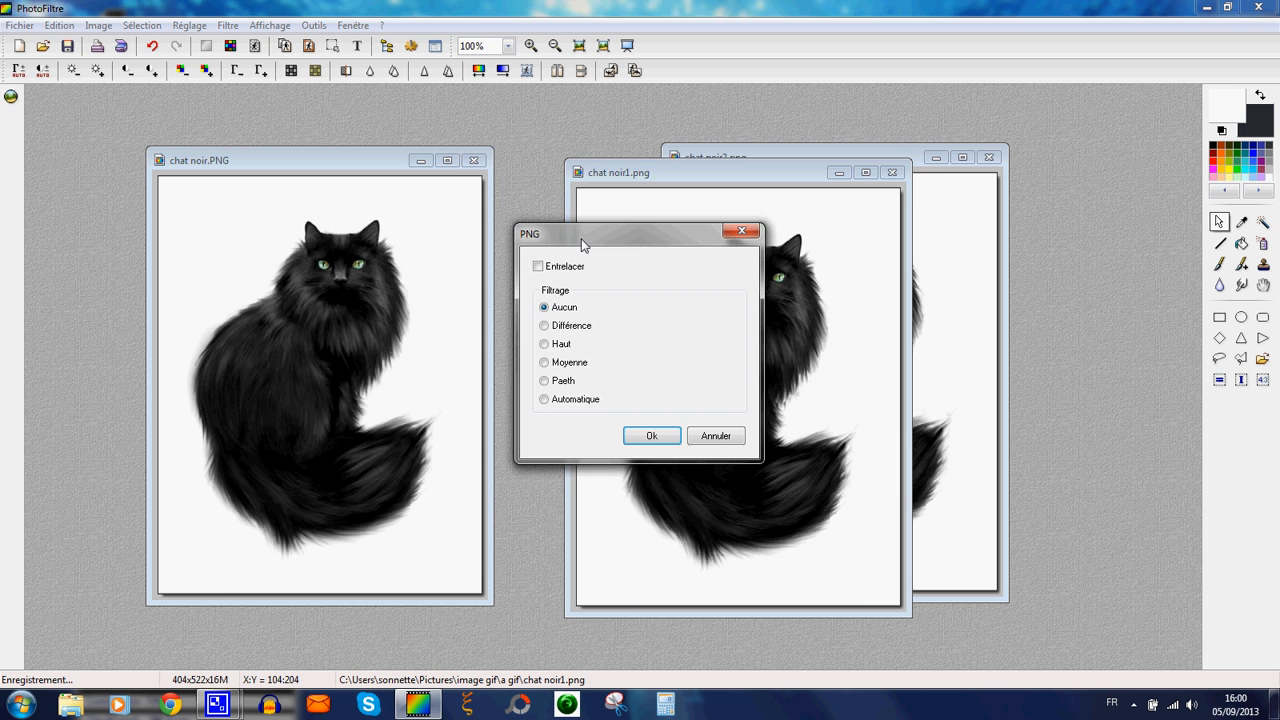
{"action": "key", "text": "Return"}
- Cover both eyes of the cat in chat noir1 with surrounding black fur using the clone stamp at radius 4
{"action": "left_click_drag", "start_coordinate": [668, 180], "coordinate": [534, 163]}
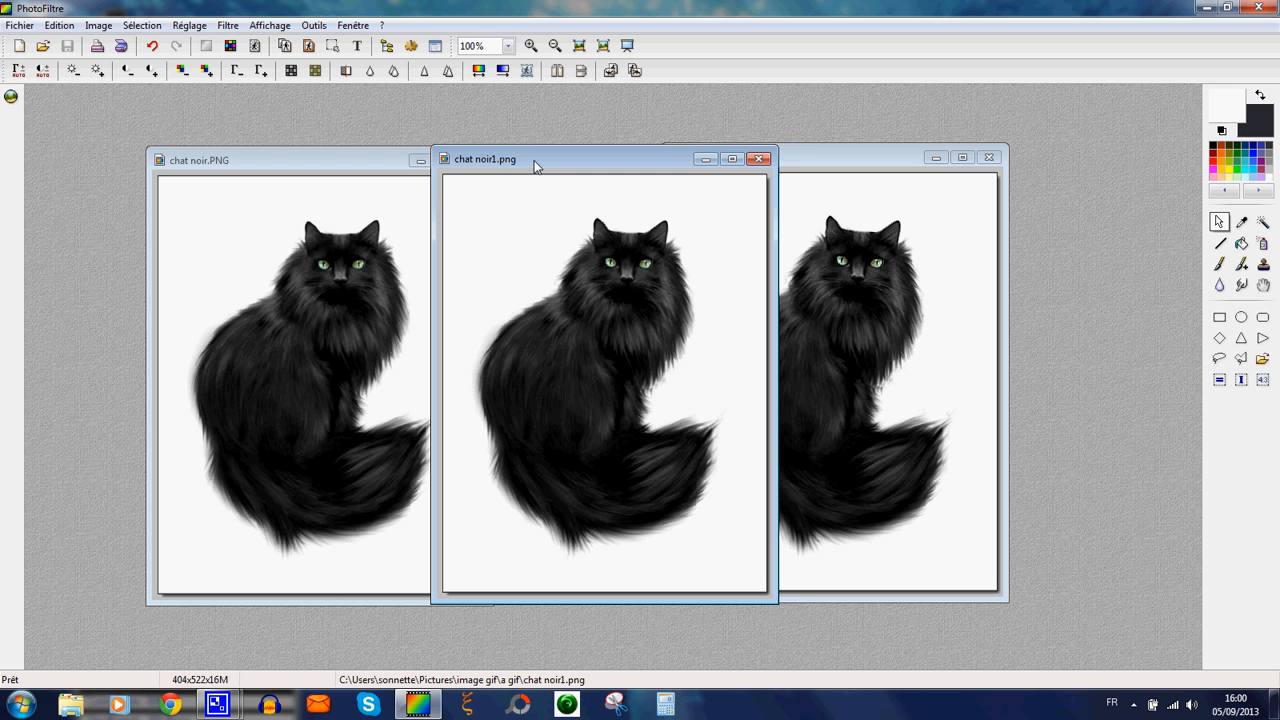
{"action": "left_click_drag", "start_coordinate": [534, 165], "coordinate": [562, 177]}
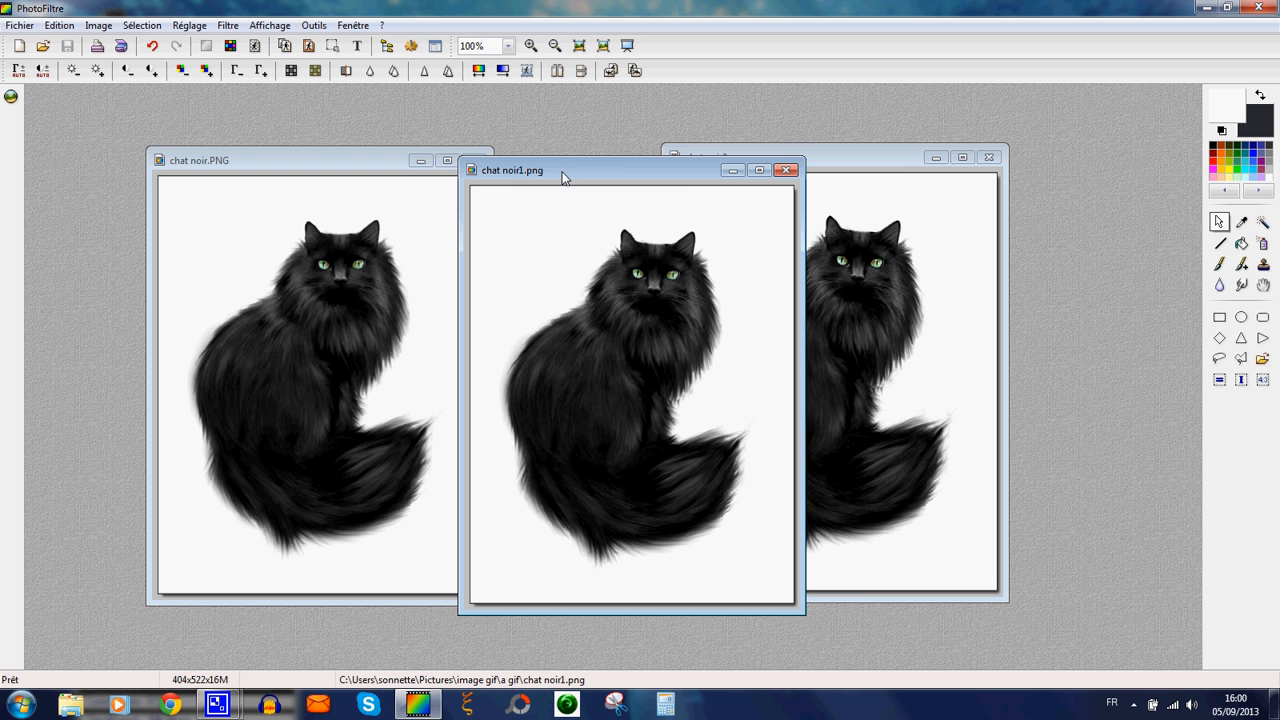
{"action": "left_click", "coordinate": [1263, 265]}
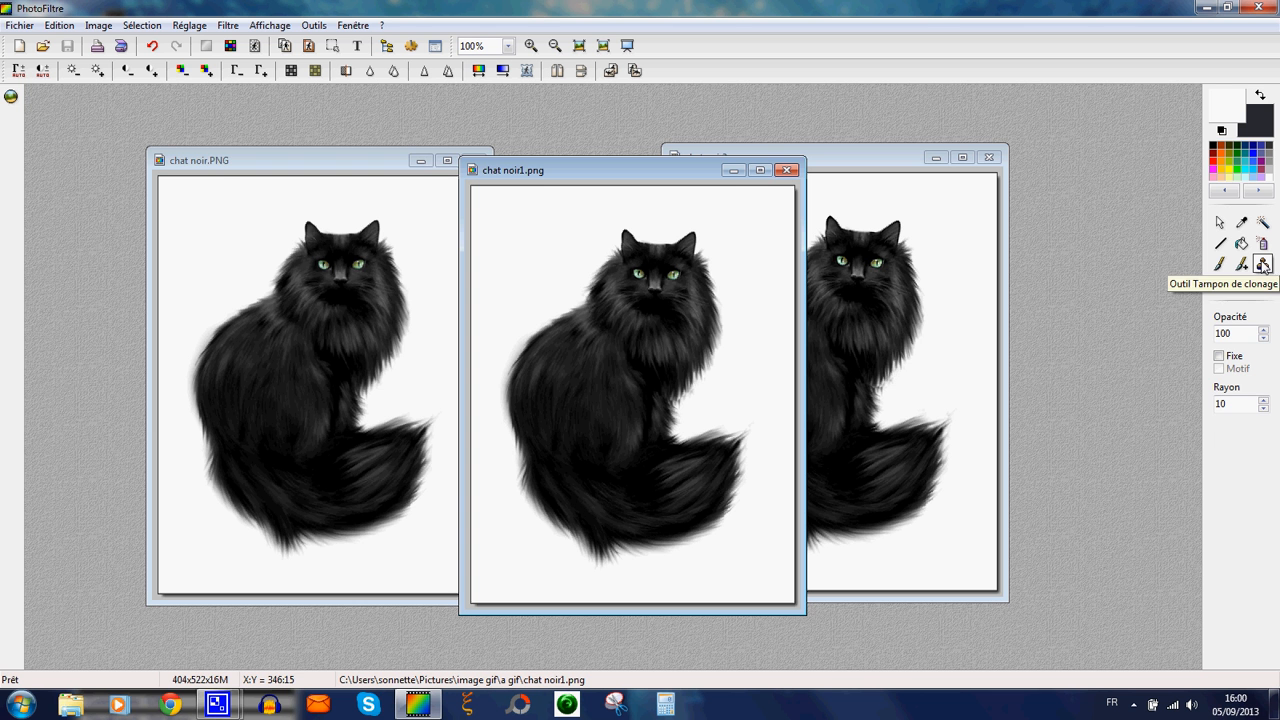
{"action": "left_click_drag", "start_coordinate": [1236, 405], "coordinate": [1207, 404]}
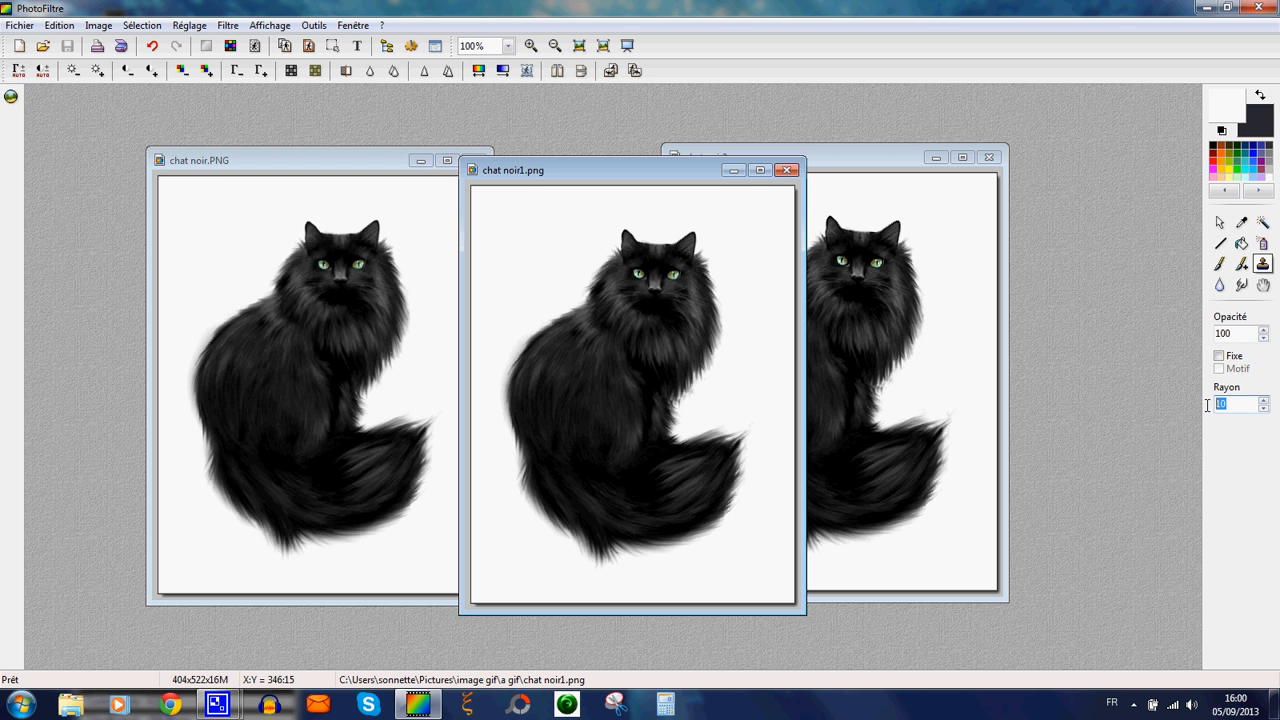
{"action": "type", "text": "4"}
{"action": "scroll", "coordinate": [681, 283], "scroll_direction": "up", "scroll_amount": 1}
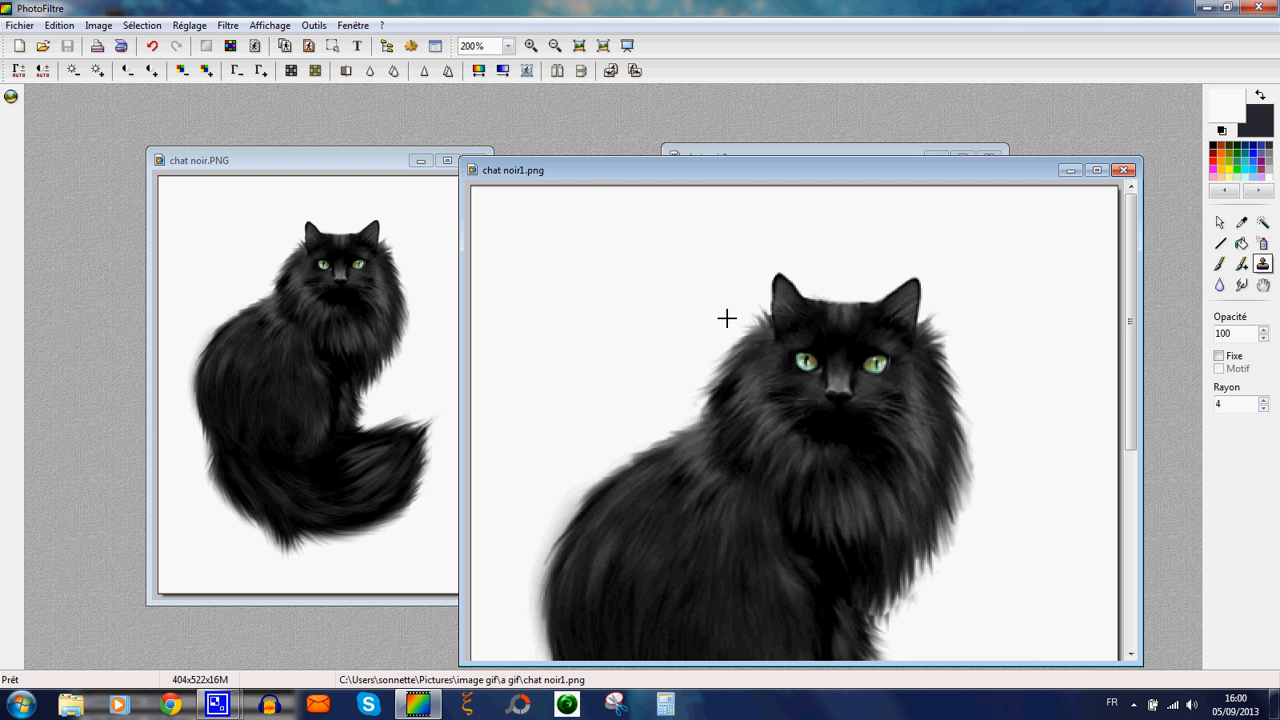
{"action": "left_click", "coordinate": [816, 337], "text": "ctrl"}
{"action": "left_click_drag", "start_coordinate": [812, 350], "coordinate": [810, 361]}
{"action": "mouse_move", "coordinate": [874, 354]}
{"action": "left_mouse_down"}
{"action": "mouse_move", "coordinate": [866, 343]}
{"action": "mouse_move", "coordinate": [871, 363]}
{"action": "left_mouse_up"}
{"action": "scroll", "coordinate": [780, 342], "scroll_direction": "down", "scroll_amount": 2}
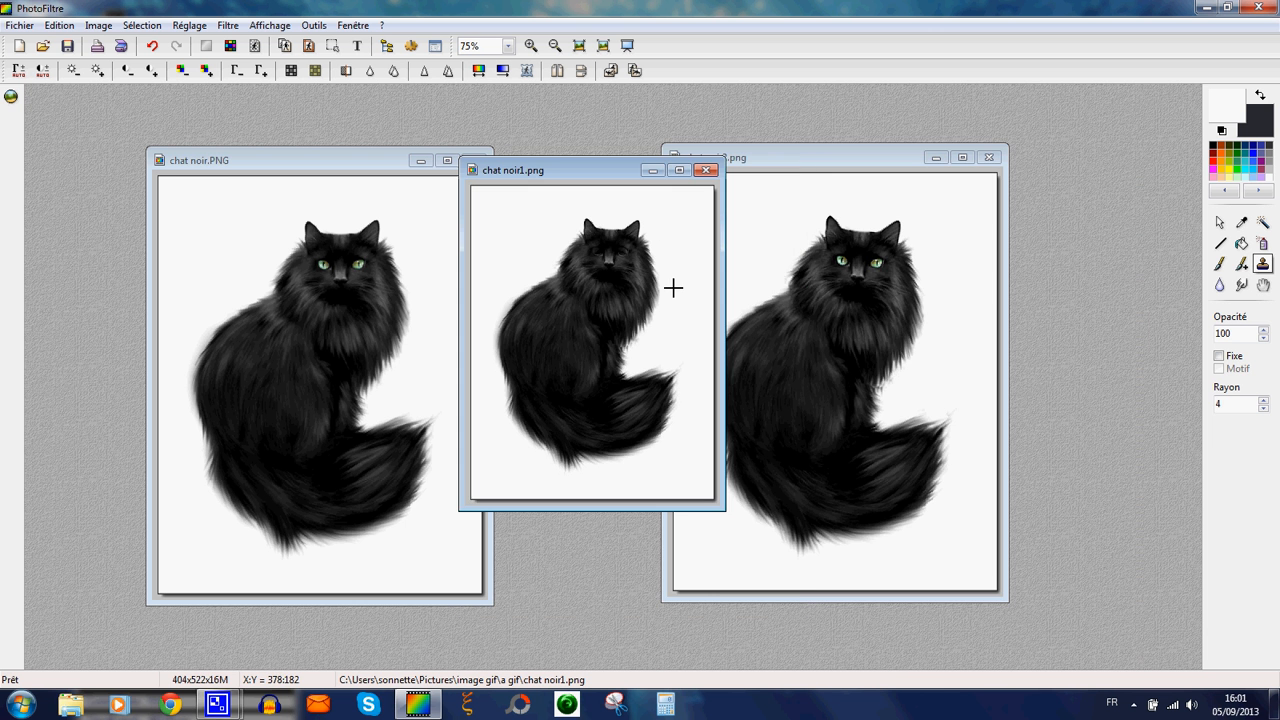
- Save the closed-eyes version of chat noir1 over the existing PNG in the a gif folder
{"action": "right_click", "coordinate": [591, 177]}
{"action": "left_click", "coordinate": [629, 204]}
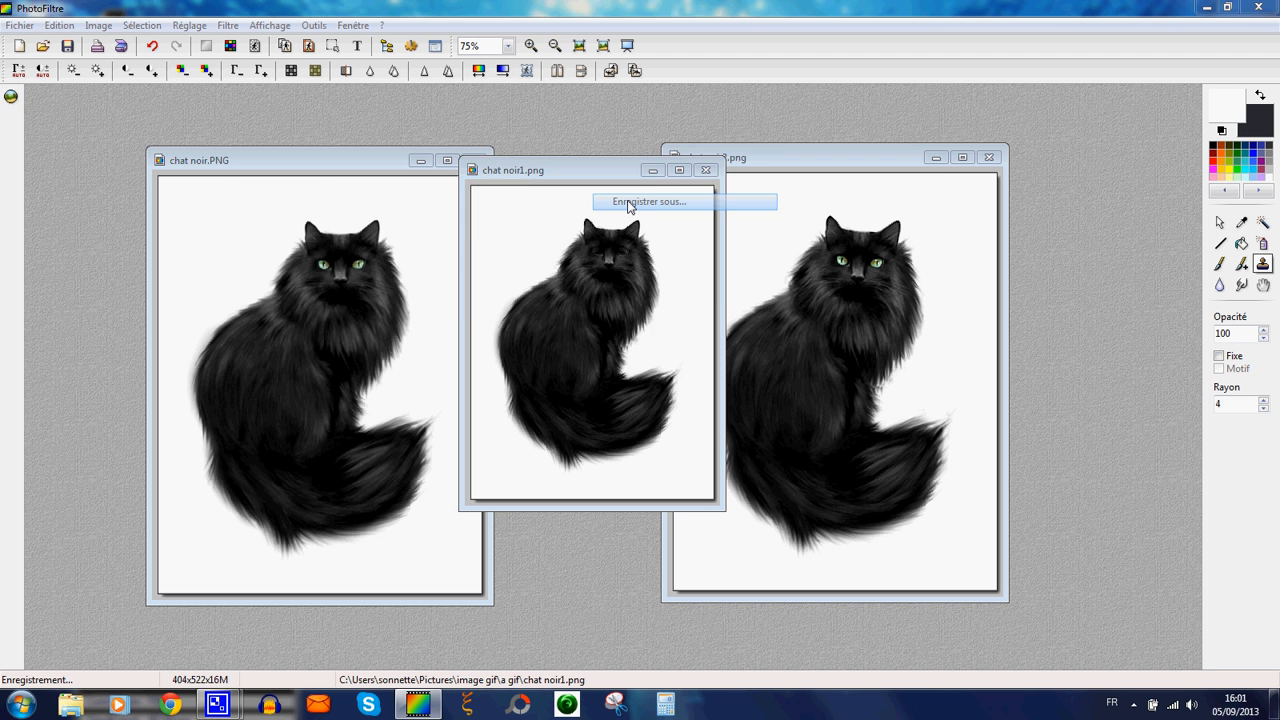
{"action": "double_click", "coordinate": [468, 228]}
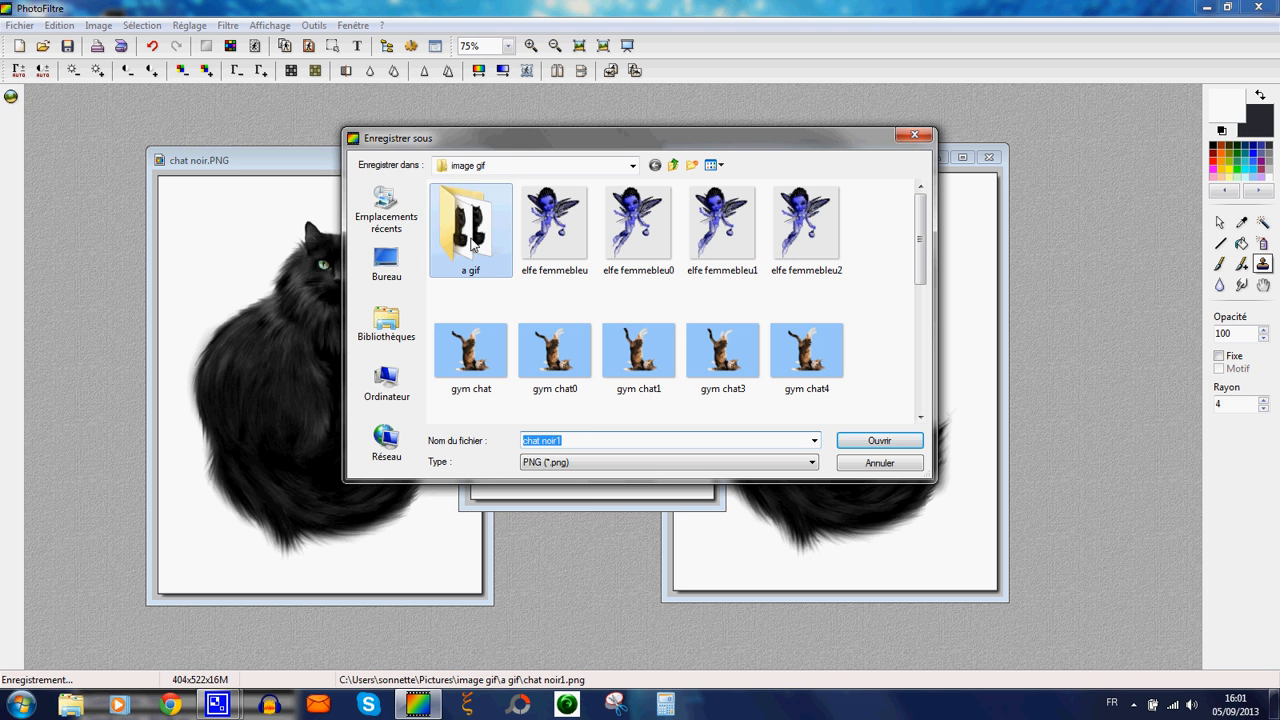
{"action": "key", "text": "Return"}
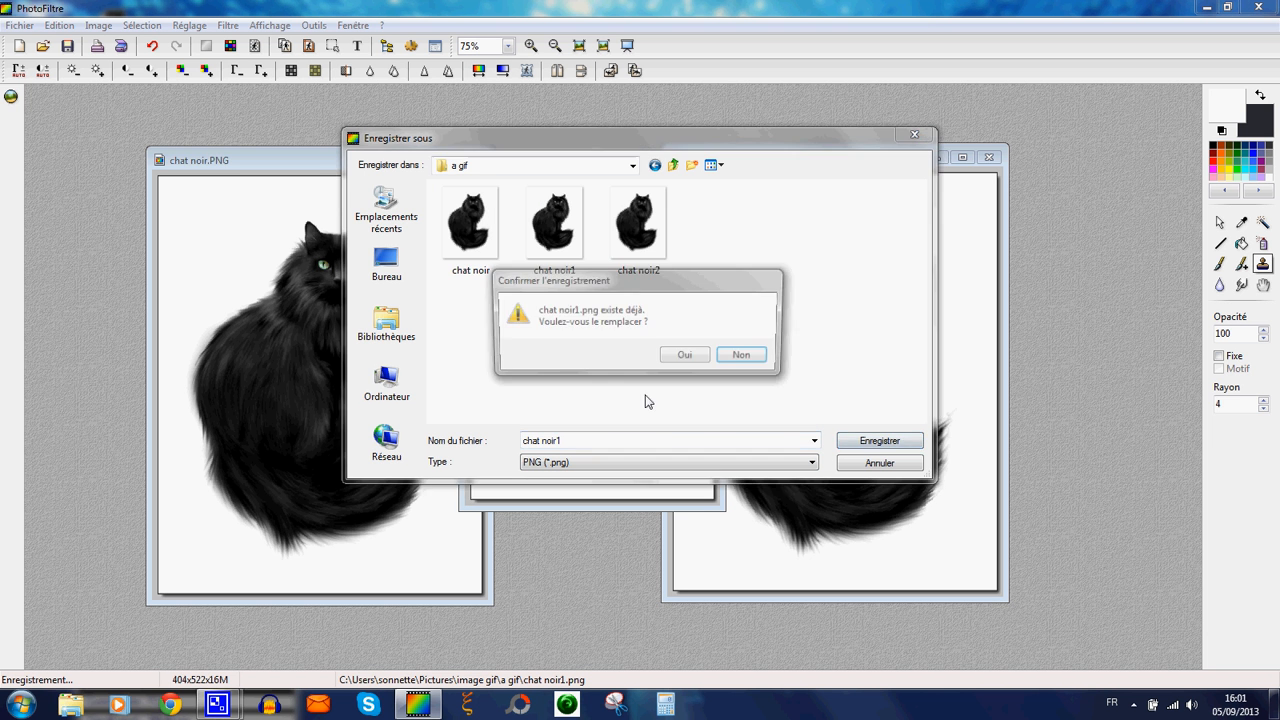
{"action": "left_click", "coordinate": [688, 355]}
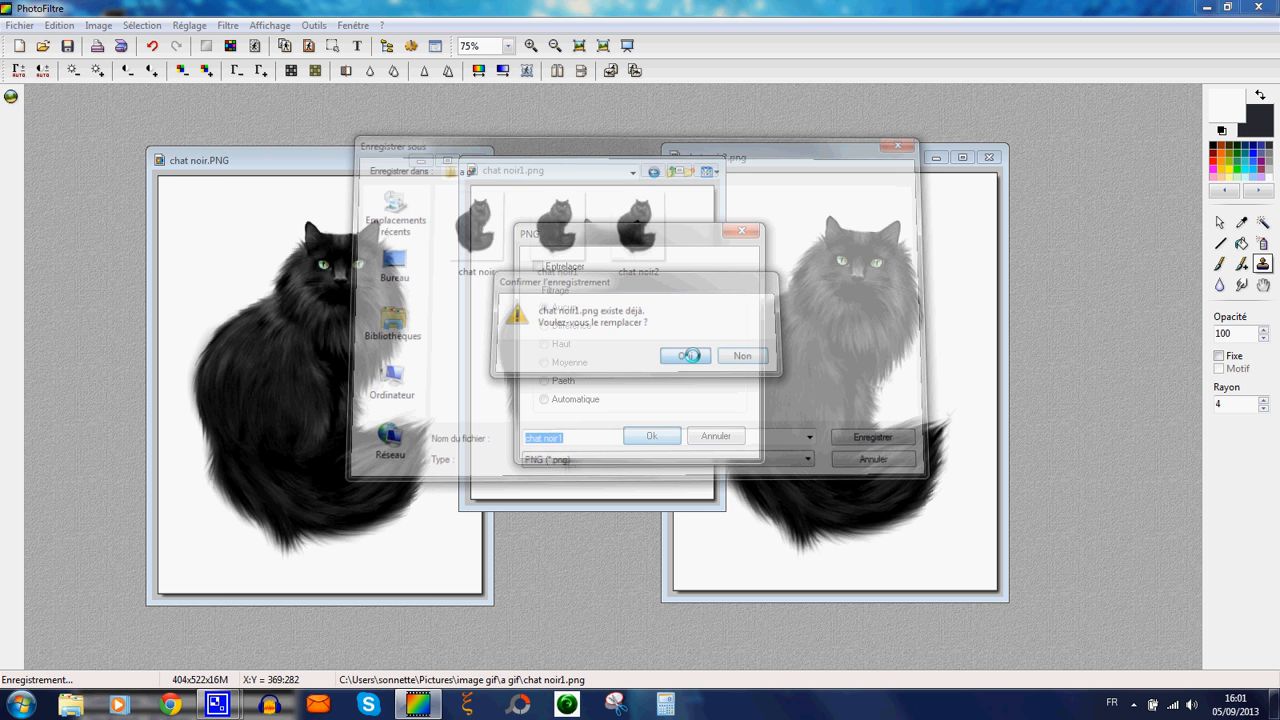
{"action": "left_click", "coordinate": [656, 433]}
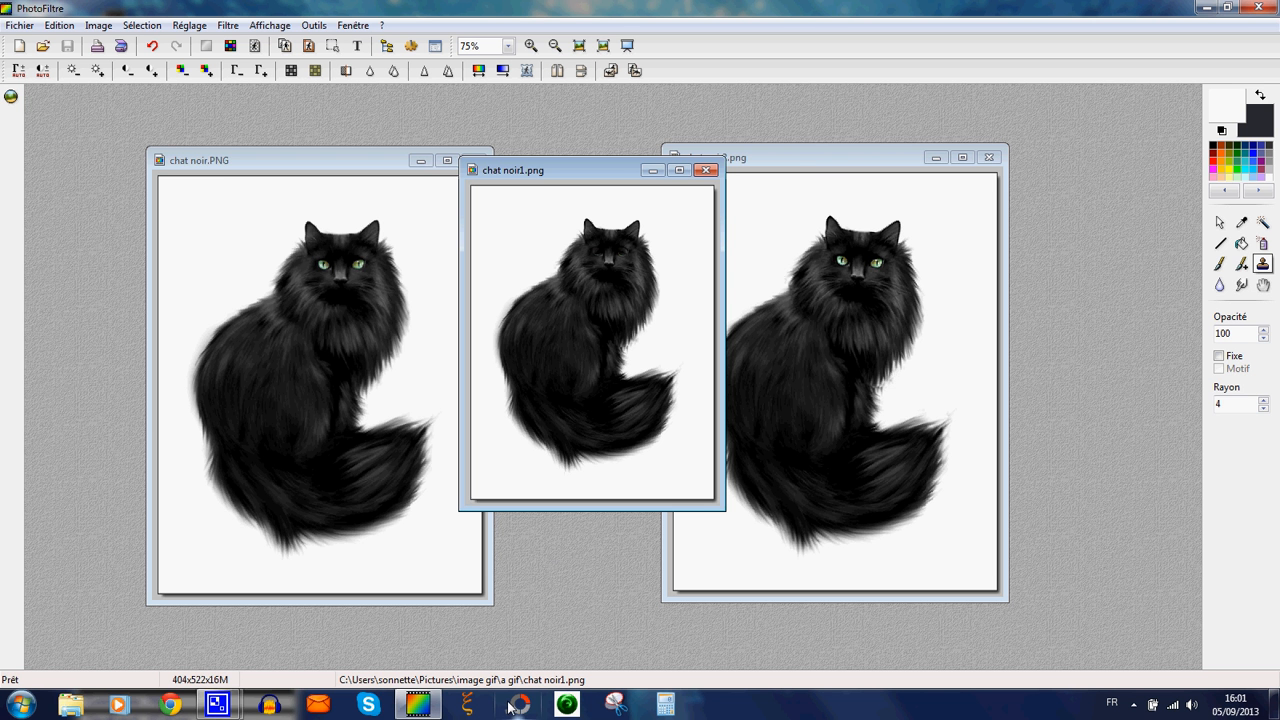
- Switch to PhotoScape, open its animated GIF editor and display the a gif folder inside image gif
{"action": "left_click", "coordinate": [1206, 8]}
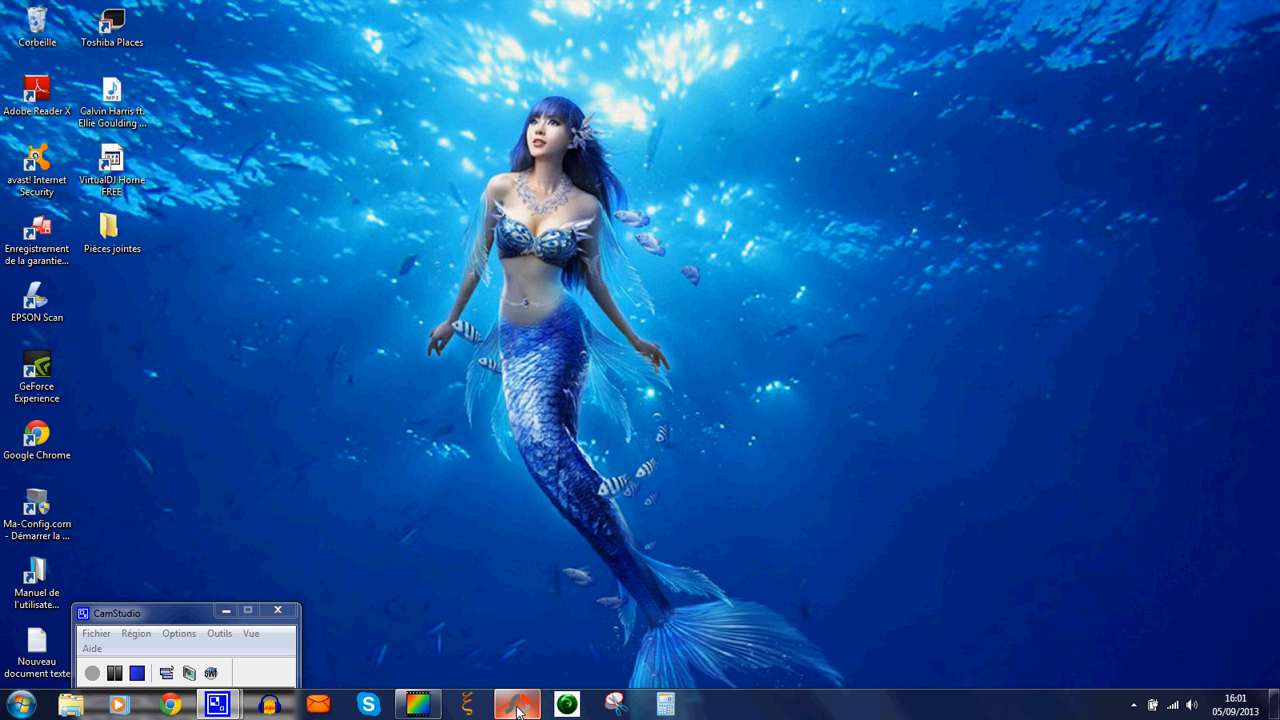
{"action": "left_click", "coordinate": [517, 708]}
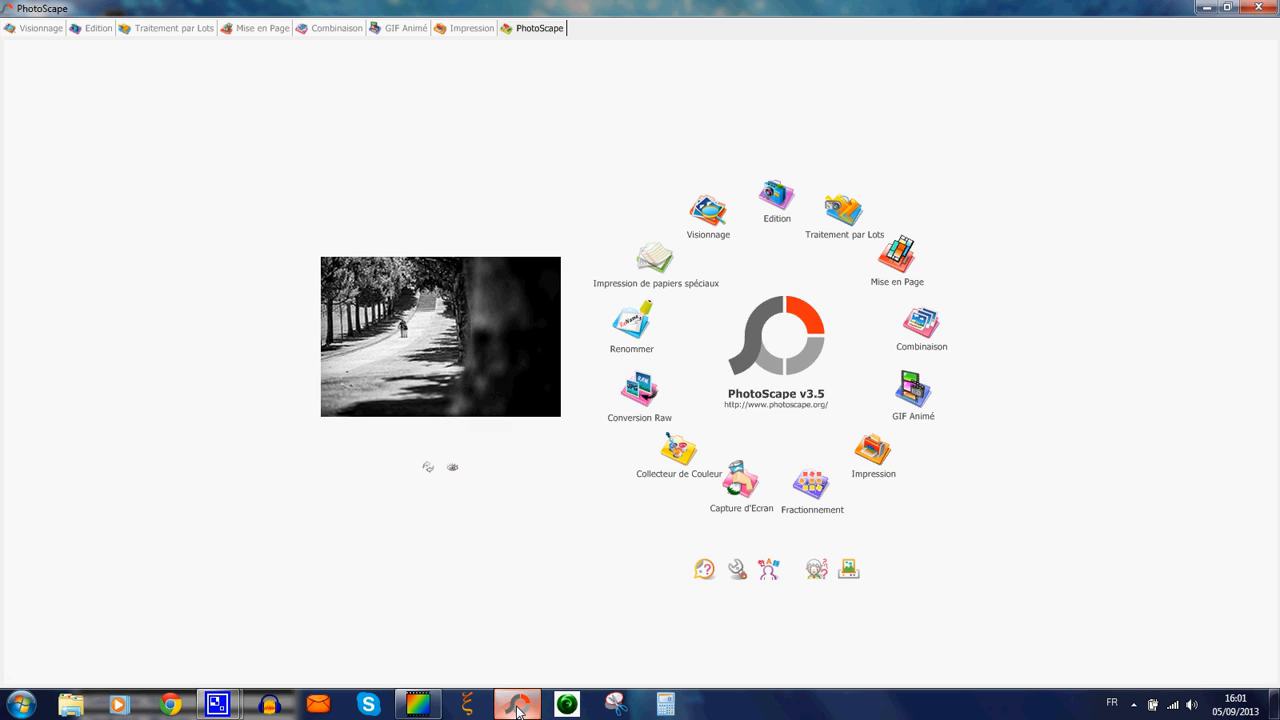
{"action": "left_click", "coordinate": [626, 394]}
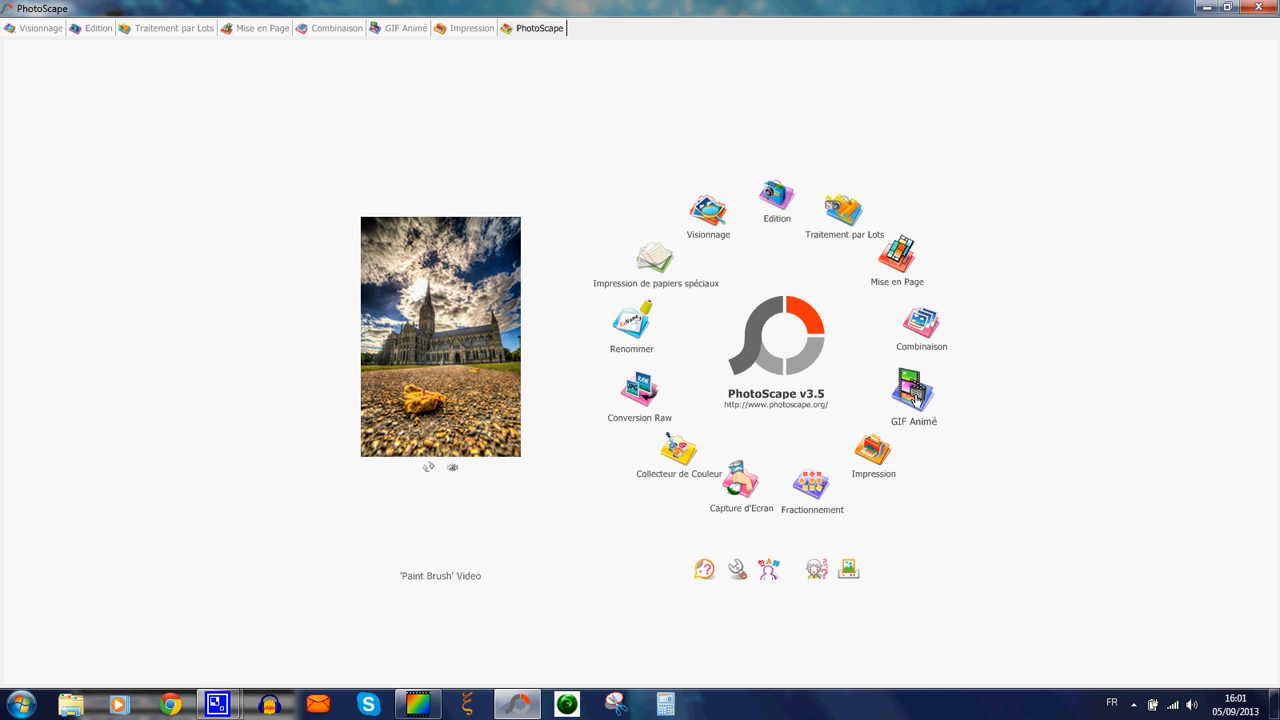
{"action": "left_click", "coordinate": [913, 394]}
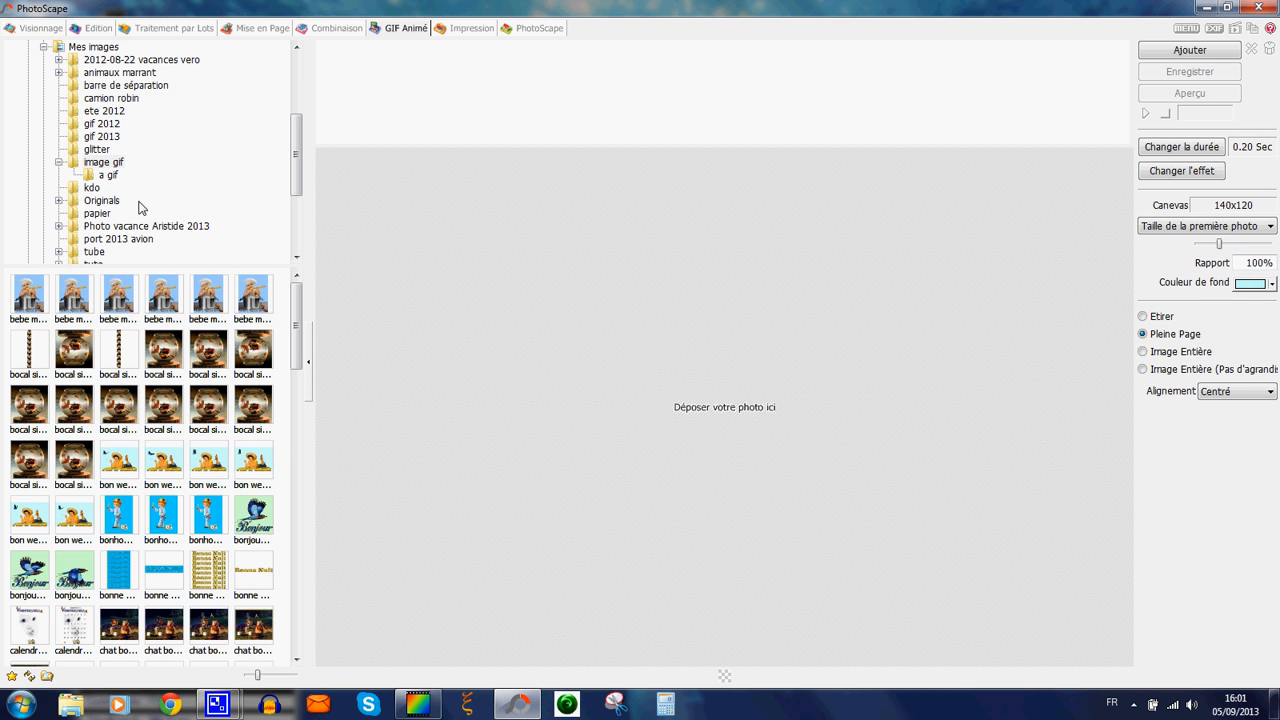
{"action": "left_click", "coordinate": [110, 177]}
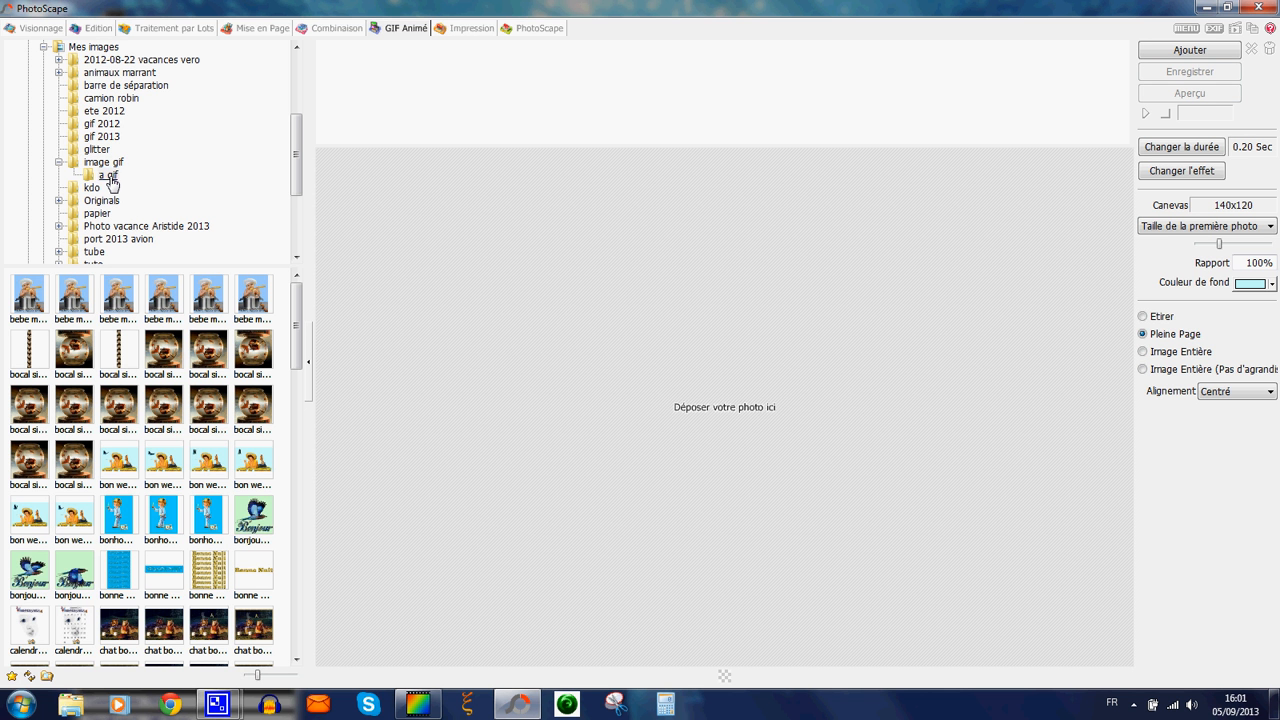
{"action": "left_click", "coordinate": [108, 176]}
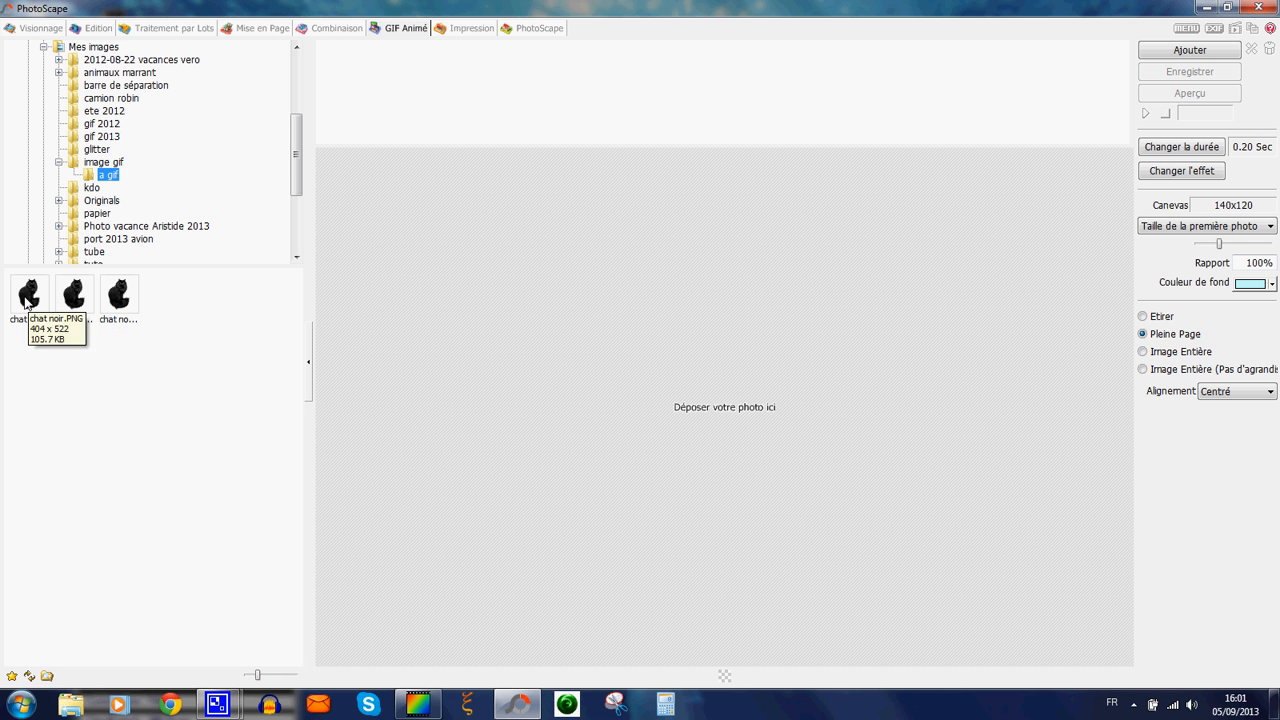
- Add chat noir, chat noir1, chat noir2 and chat noir1 again, in that order, as the four frames of the animation
{"action": "left_click_drag", "start_coordinate": [27, 303], "coordinate": [466, 314]}
{"action": "left_click_drag", "start_coordinate": [76, 302], "coordinate": [449, 331]}
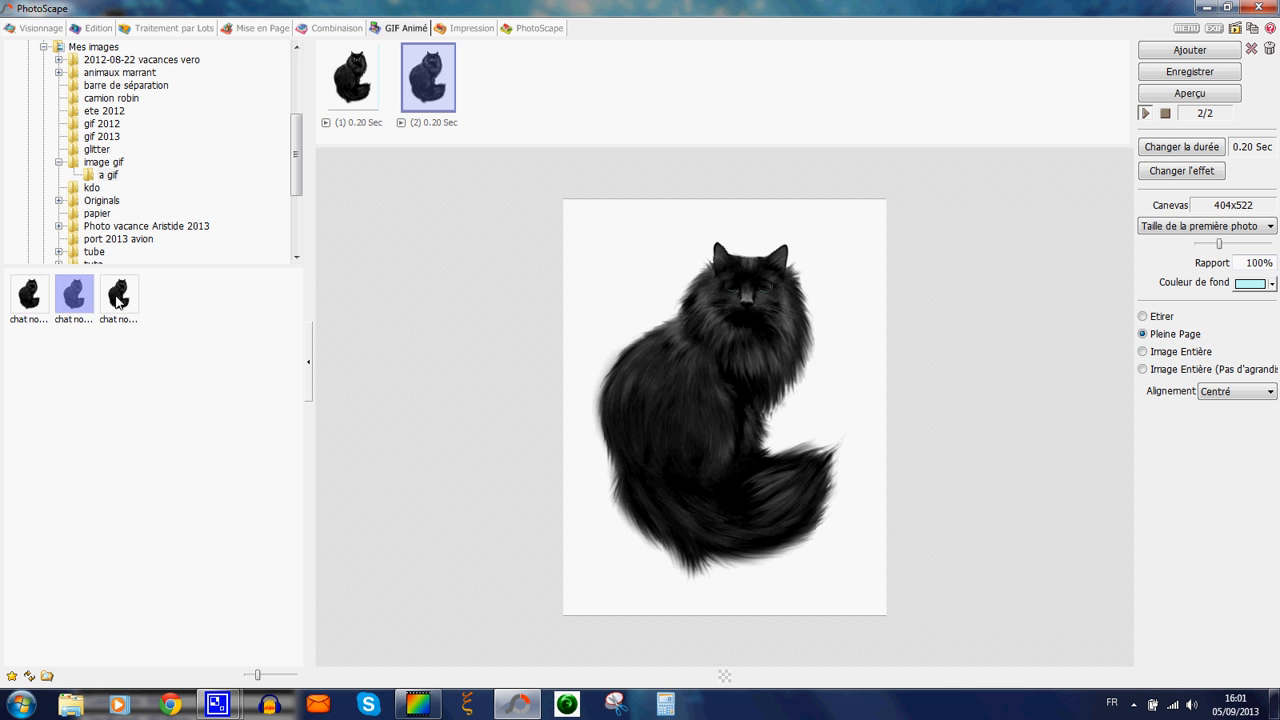
{"action": "left_click_drag", "start_coordinate": [117, 298], "coordinate": [434, 354]}
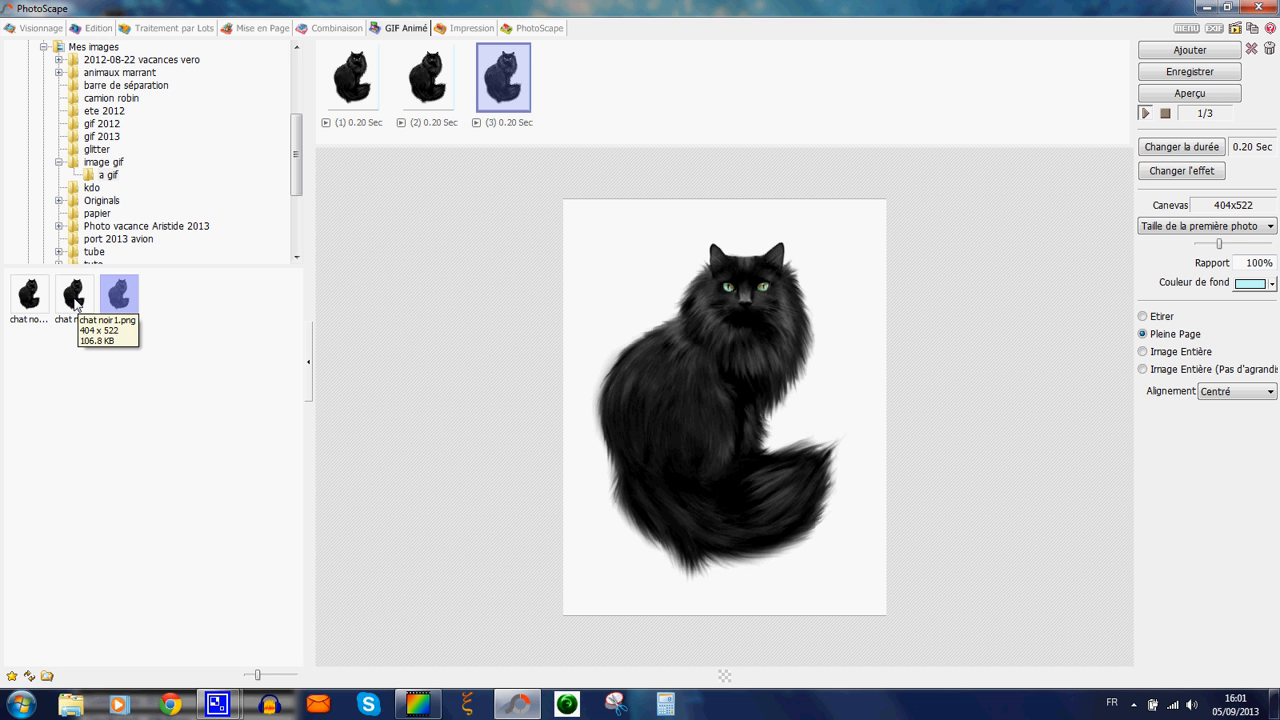
{"action": "left_click_drag", "start_coordinate": [75, 303], "coordinate": [441, 621]}
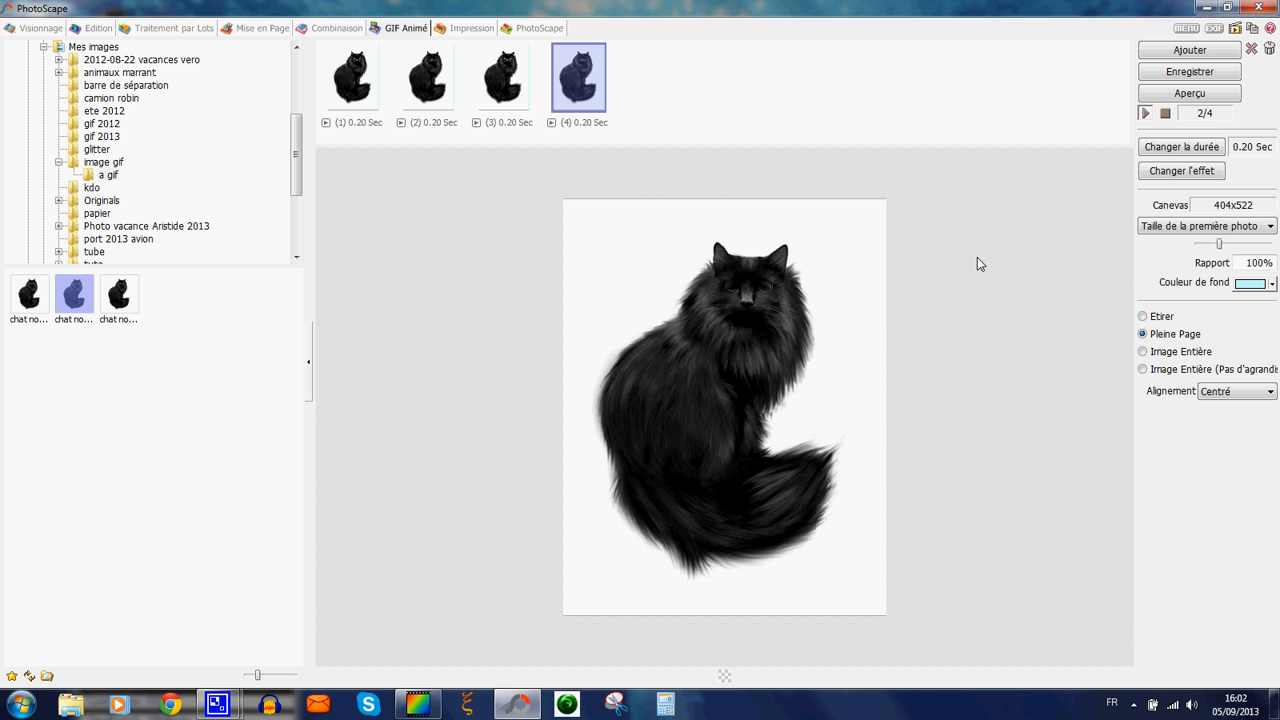
- Set the display duration of all frames to 40 hundredths of a second
{"action": "left_click", "coordinate": [1175, 152]}
{"action": "left_click_drag", "start_coordinate": [612, 290], "coordinate": [581, 289]}
{"action": "type", "text": "40"}
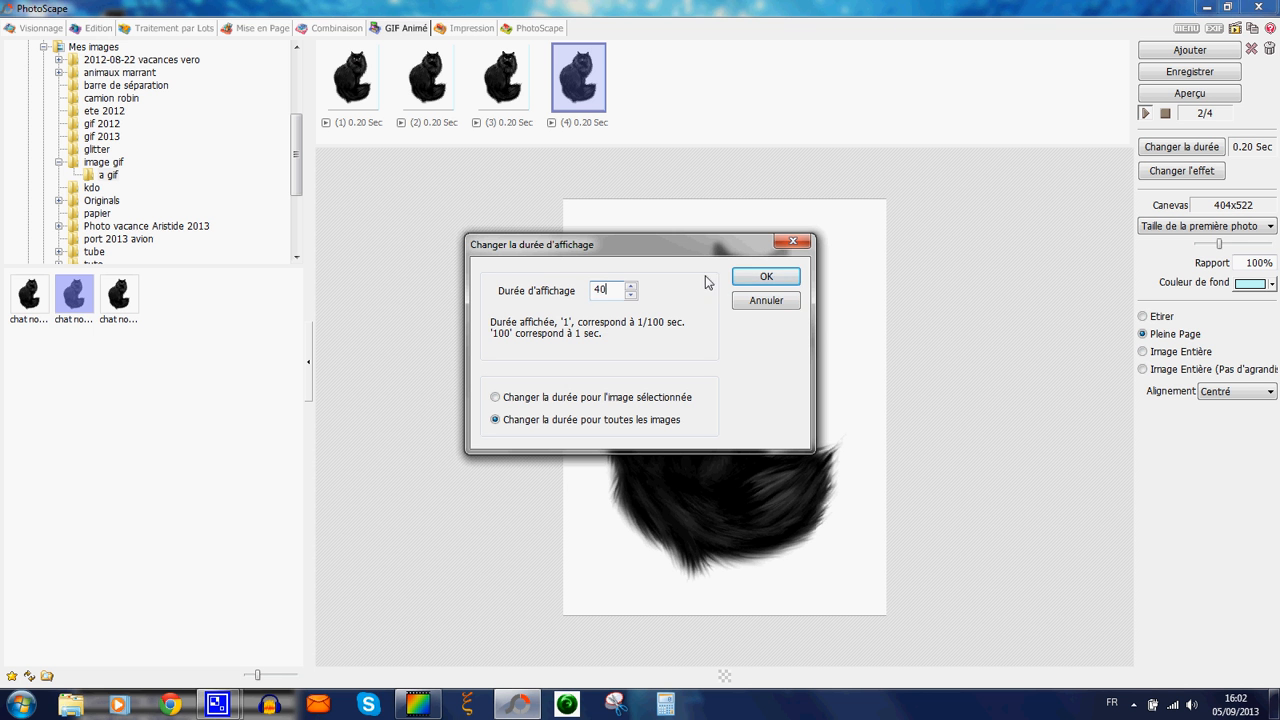
{"action": "left_click", "coordinate": [745, 280]}
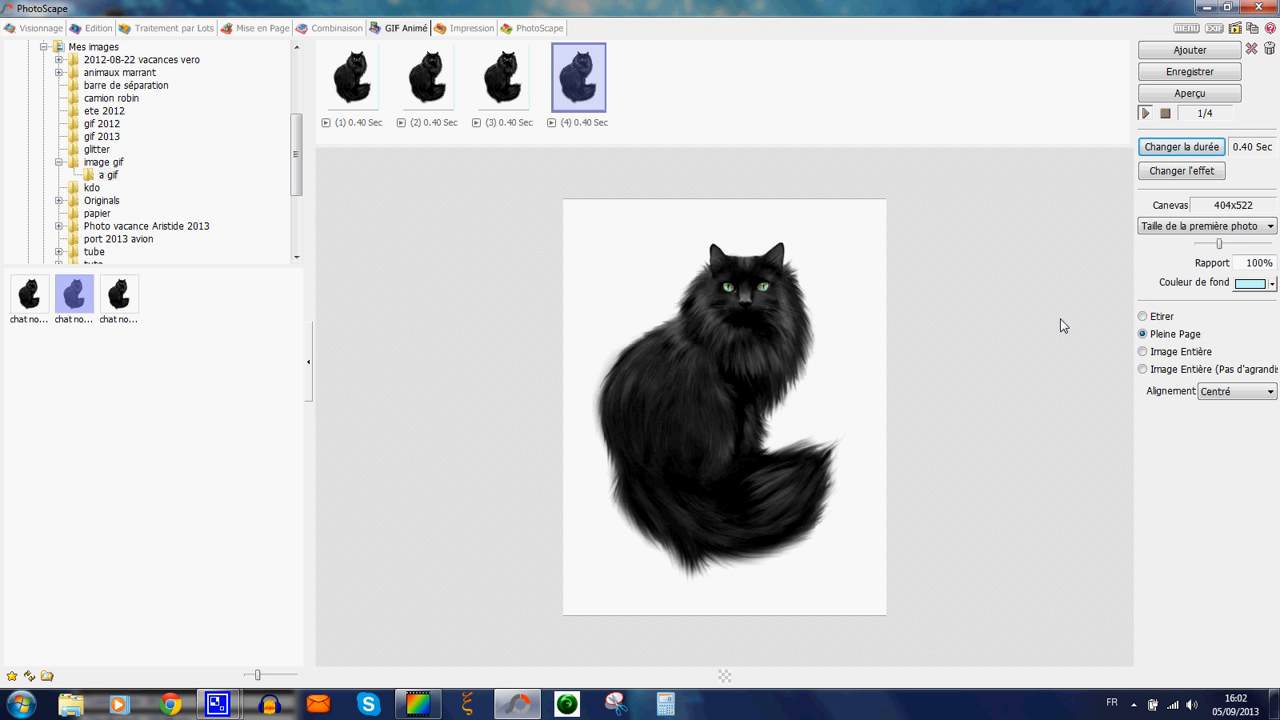
- Set the display duration to 25 hundredths of a second for all frames
{"action": "left_click", "coordinate": [1182, 147]}
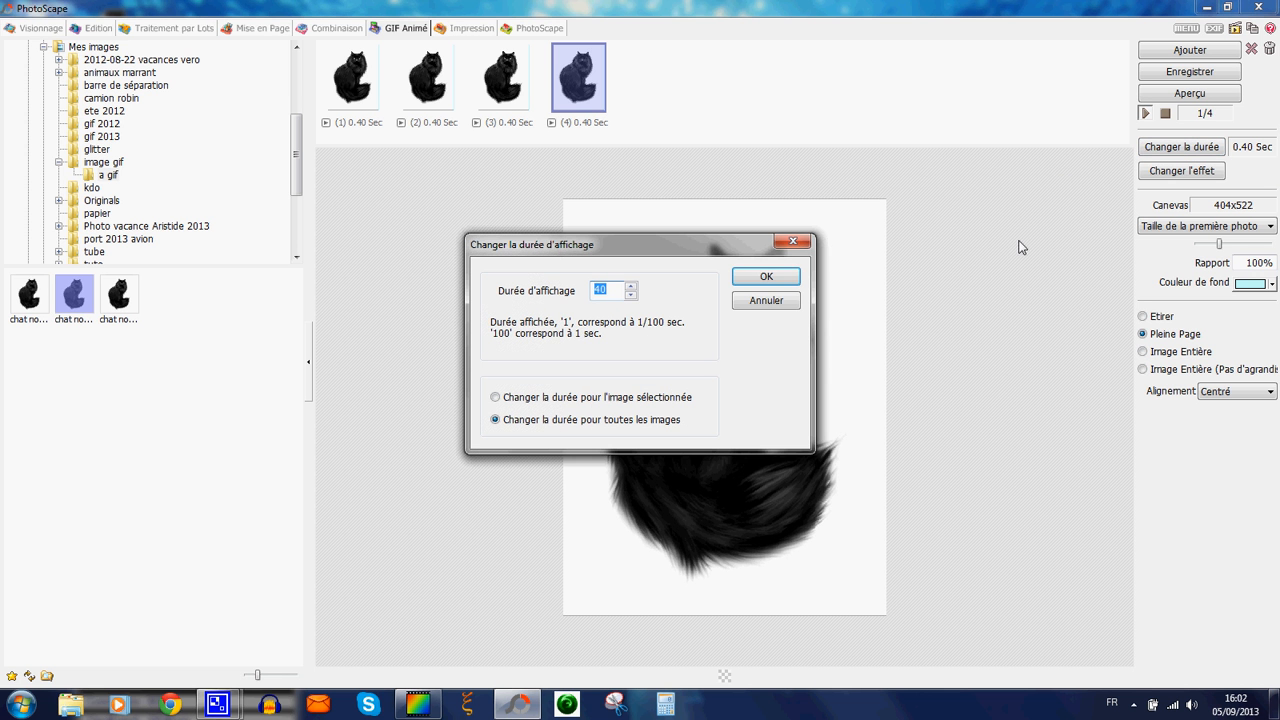
{"action": "type", "text": "25"}
{"action": "left_click", "coordinate": [760, 277]}
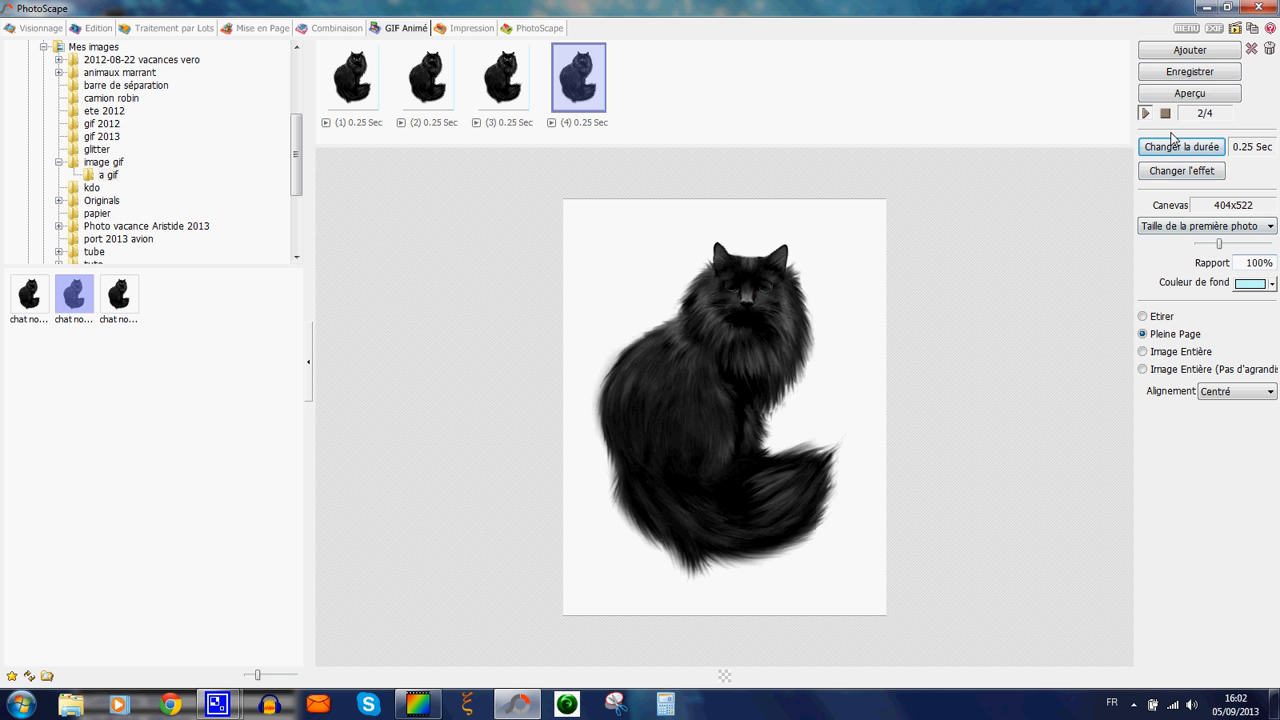
- Save the animation as a GIF named "chat noir anim" in the a gif folder inside image gif
{"action": "left_click", "coordinate": [1152, 75]}
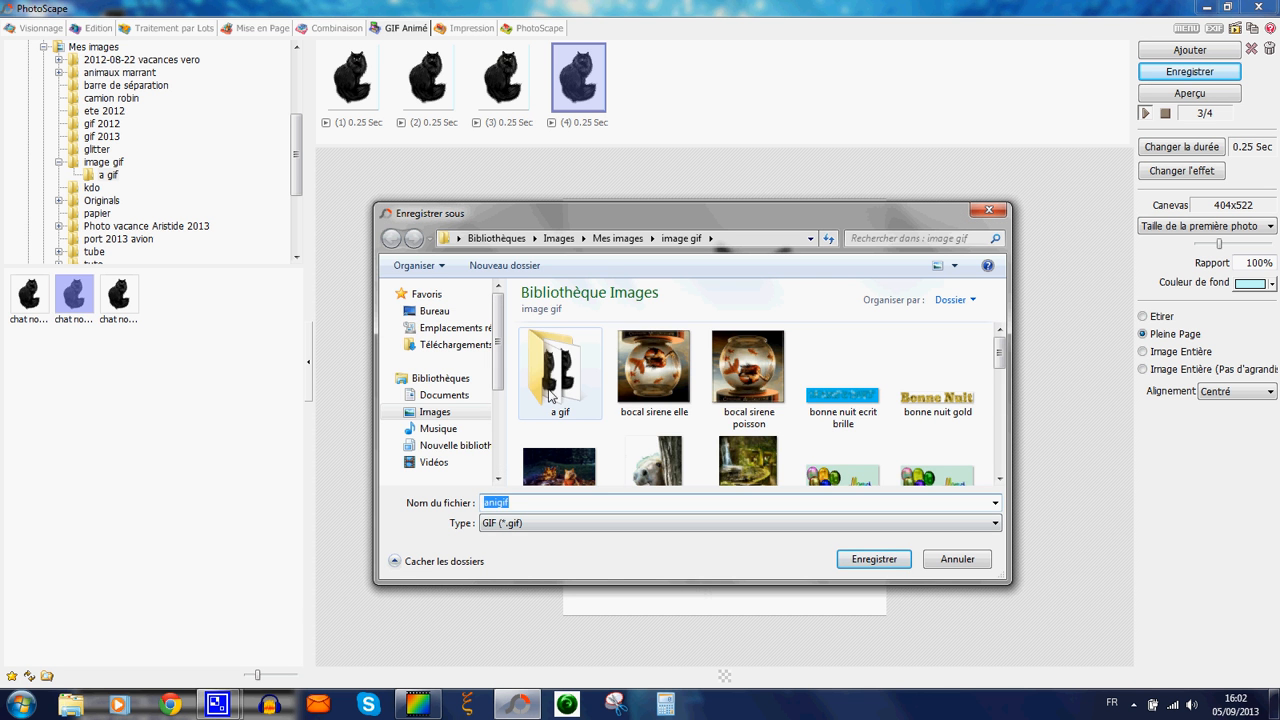
{"action": "left_click", "coordinate": [555, 385]}
{"action": "double_click", "coordinate": [555, 385]}
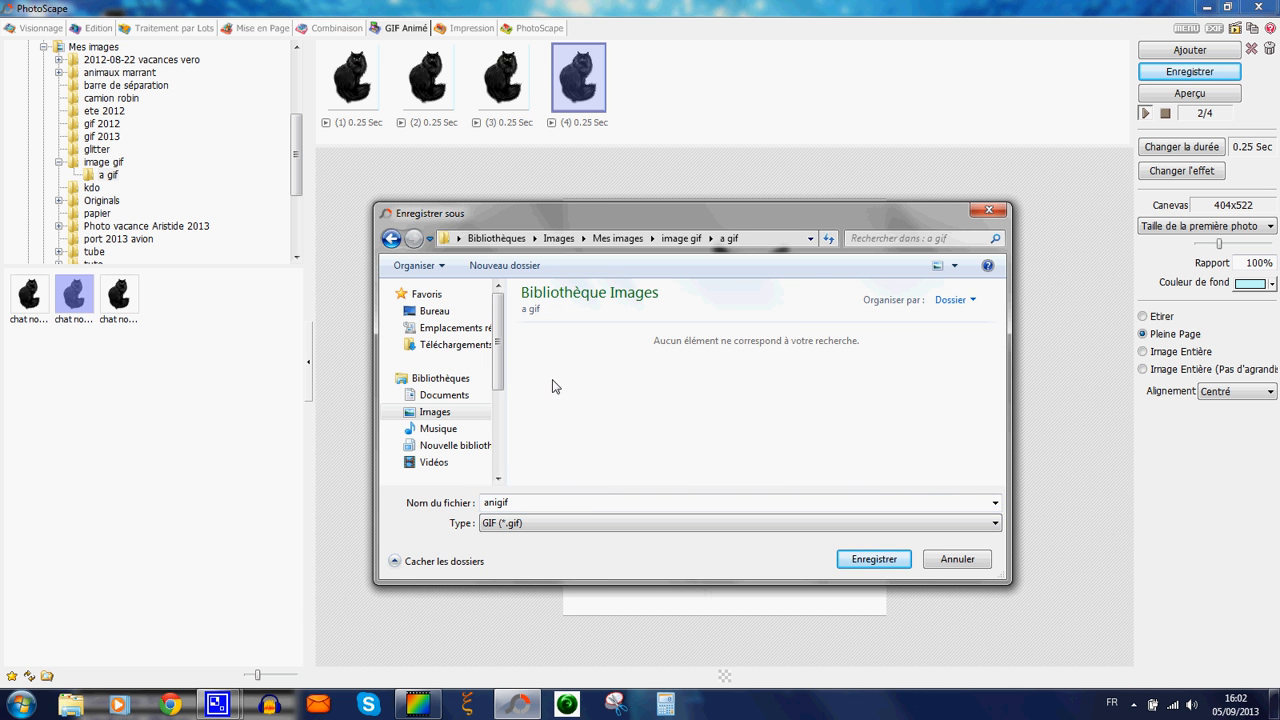
{"action": "double_click", "coordinate": [523, 506]}
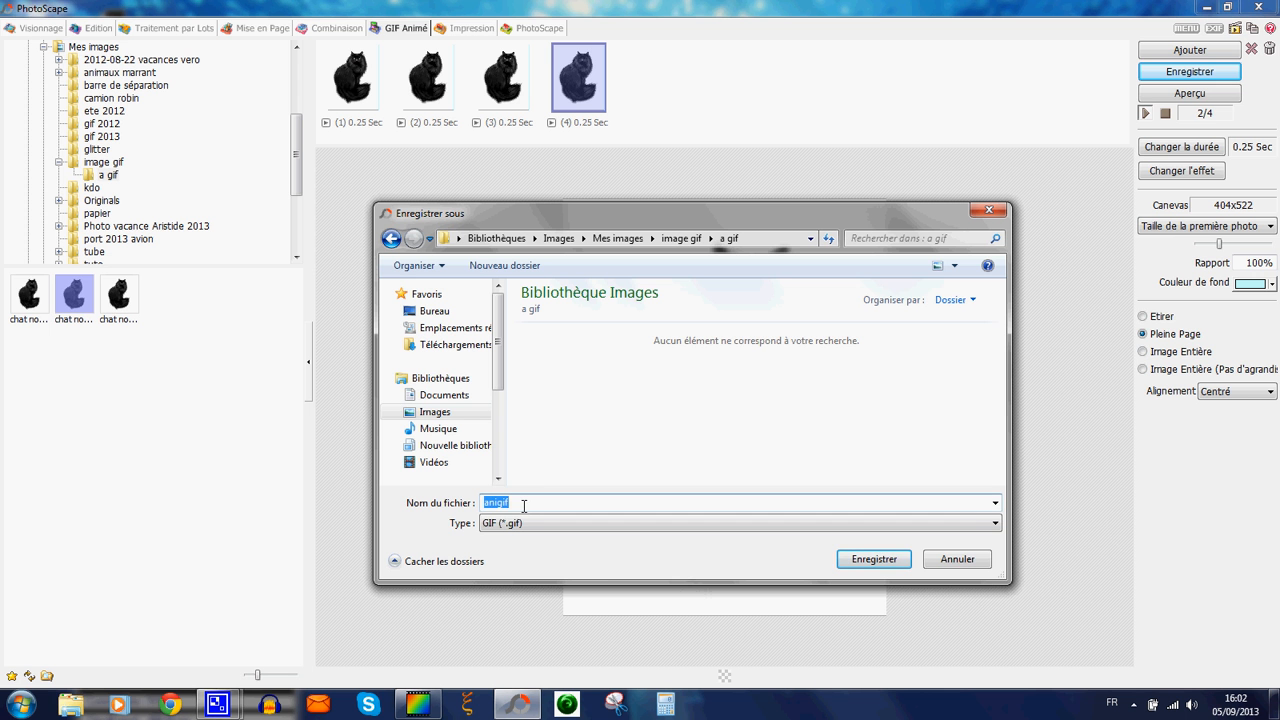
{"action": "type", "text": "chat"}
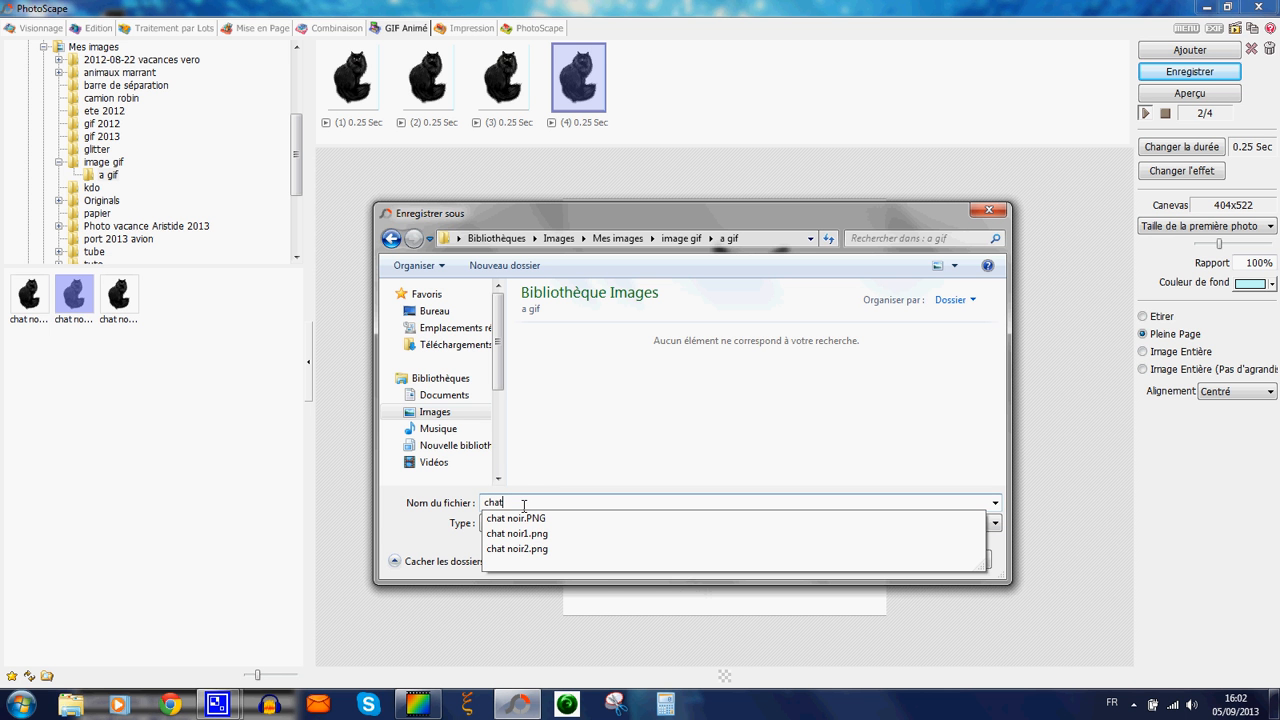
{"action": "type", "text": " noir"}
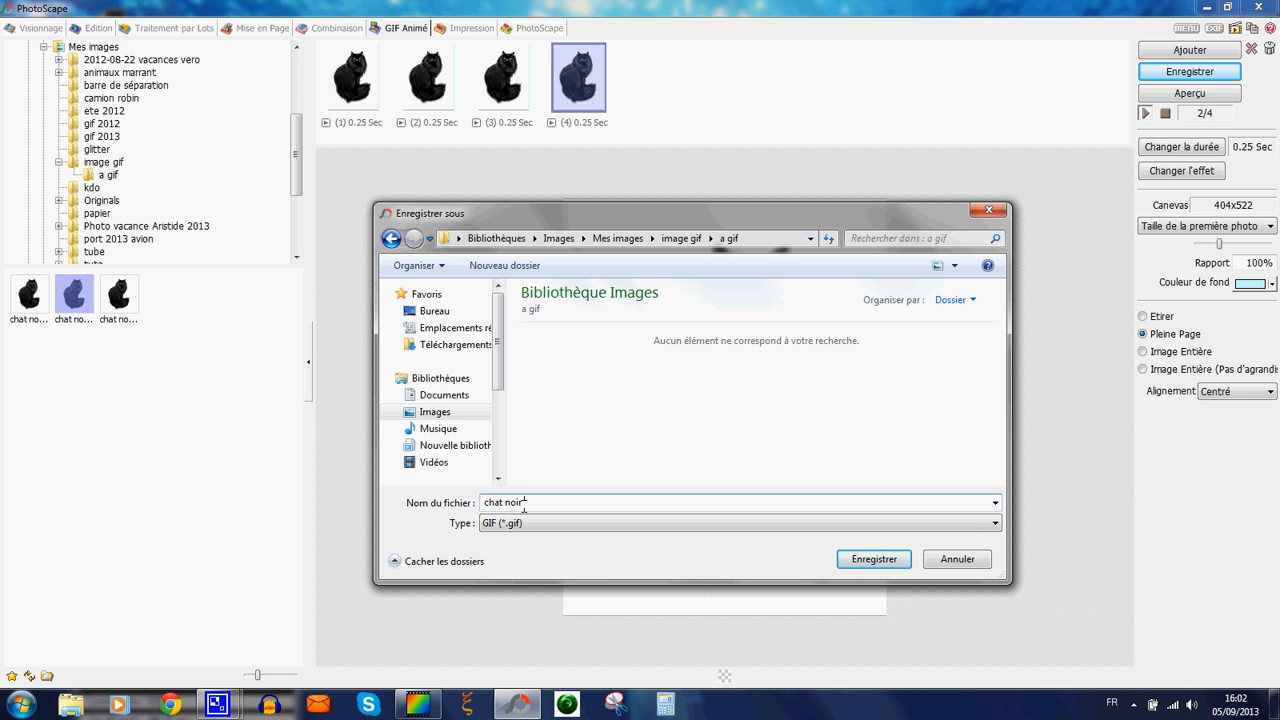
{"action": "type", "text": " anim"}
{"action": "left_click", "coordinate": [873, 559]}
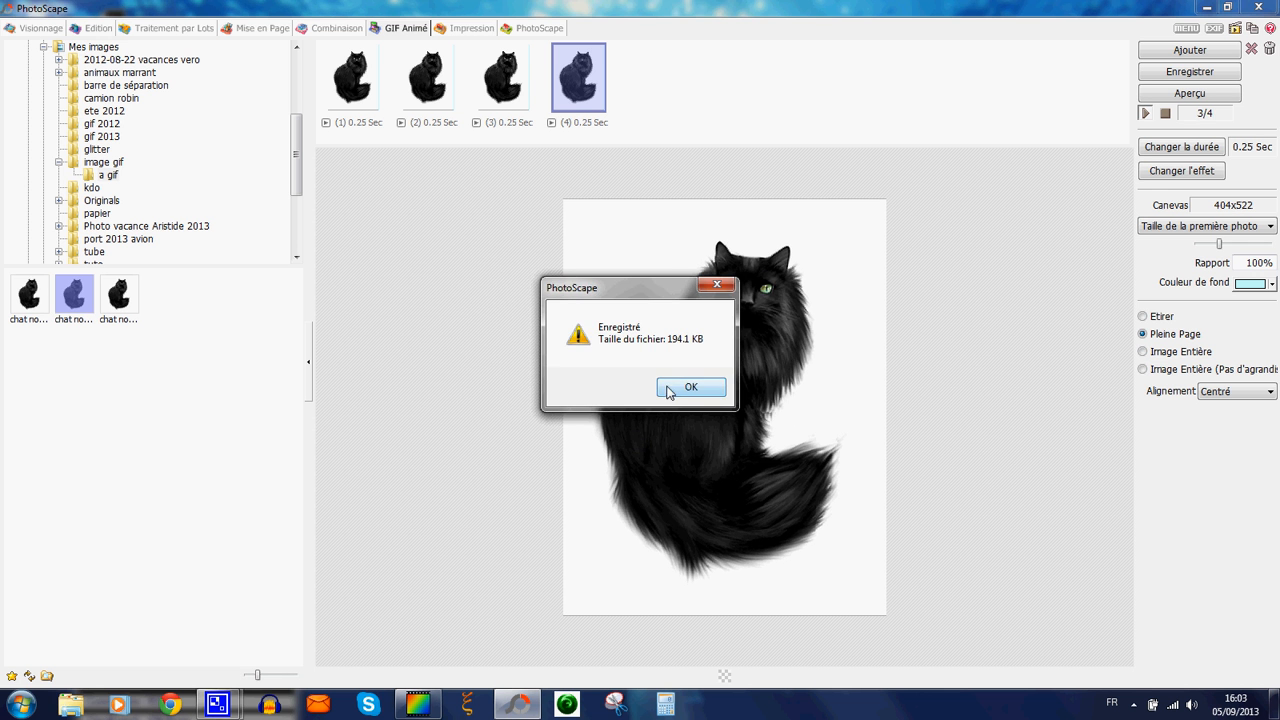
{"action": "left_click", "coordinate": [669, 390]}
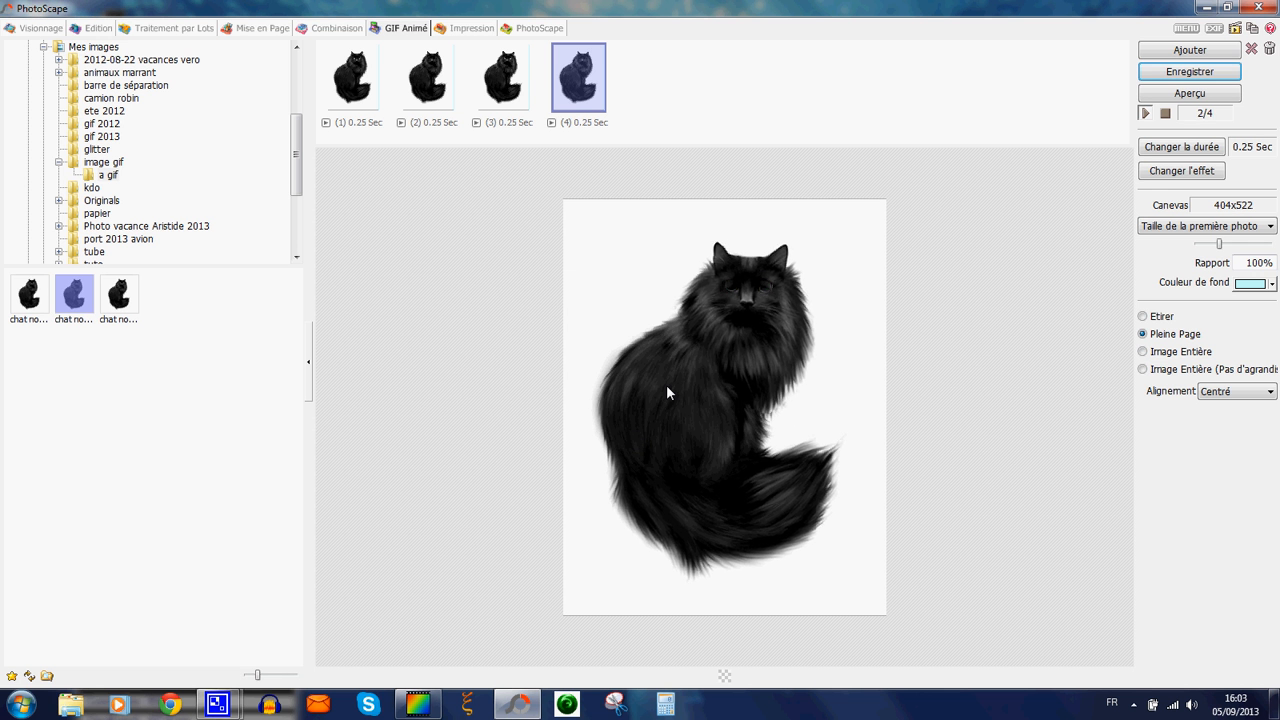
{"action": "left_click", "coordinate": [1208, 9]}
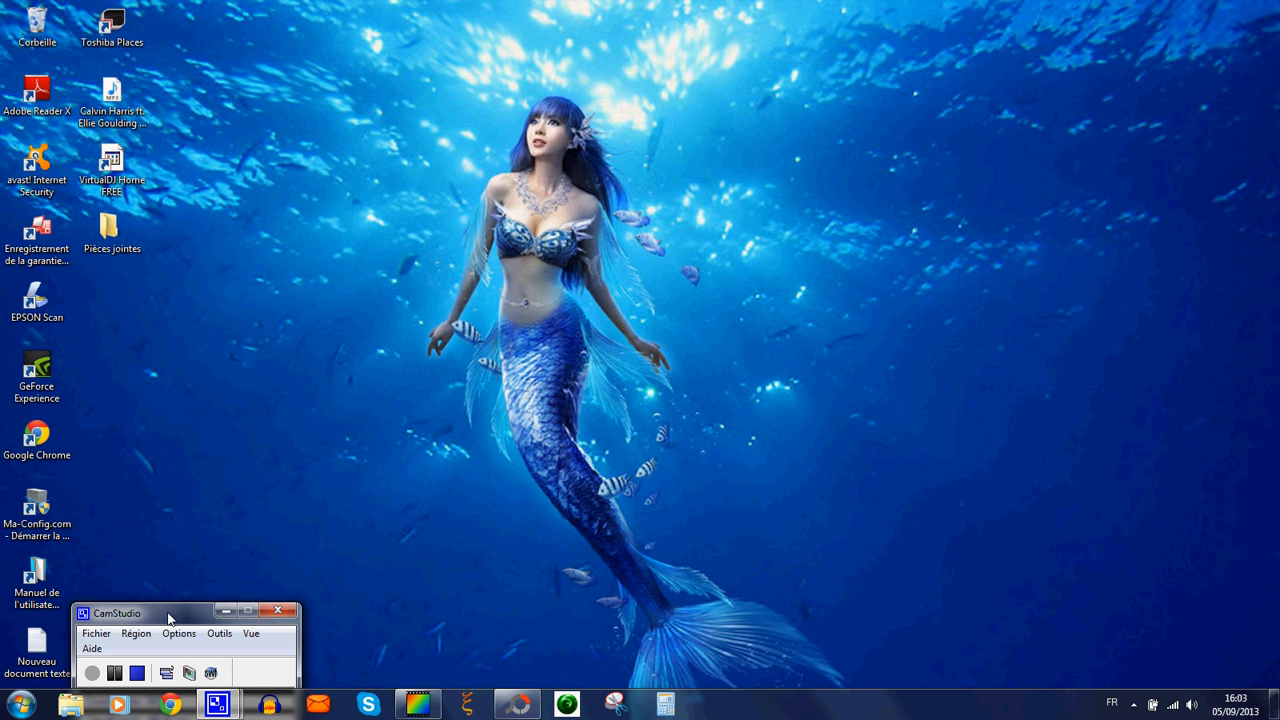
{"action": "left_click_drag", "start_coordinate": [164, 613], "coordinate": [276, 493]}
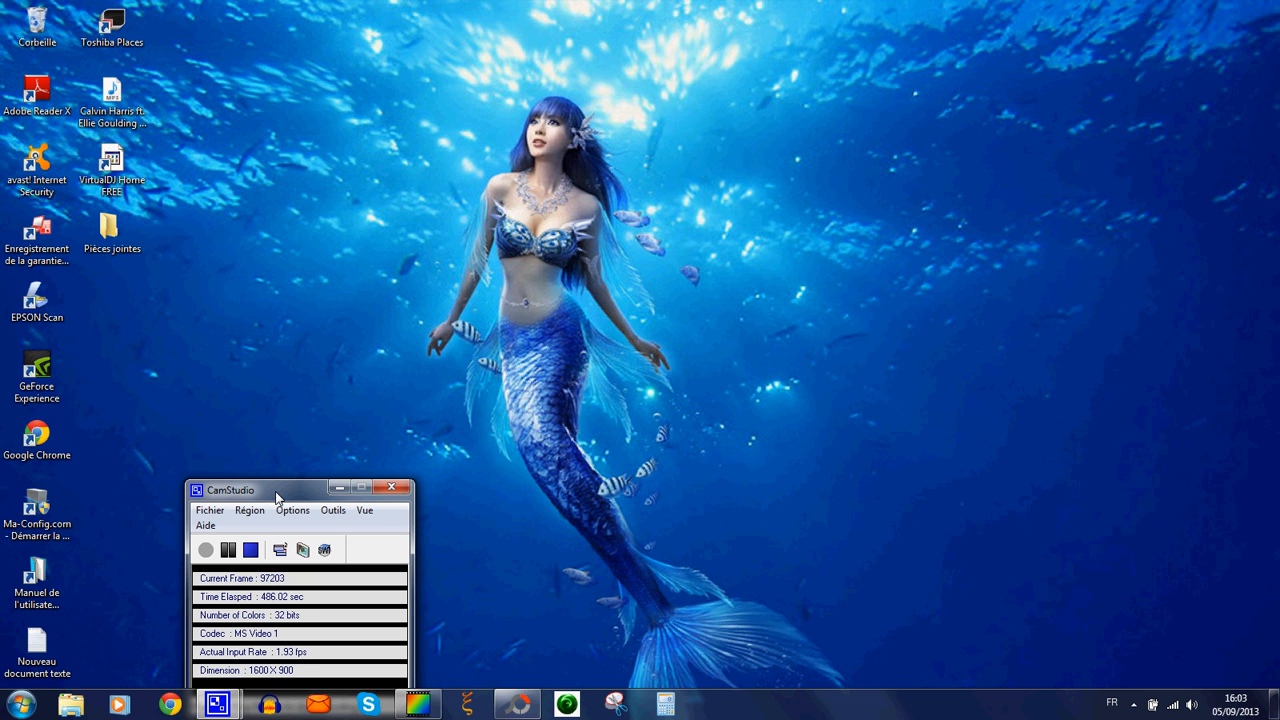
{"action": "left_click_drag", "start_coordinate": [275, 492], "coordinate": [274, 492]}
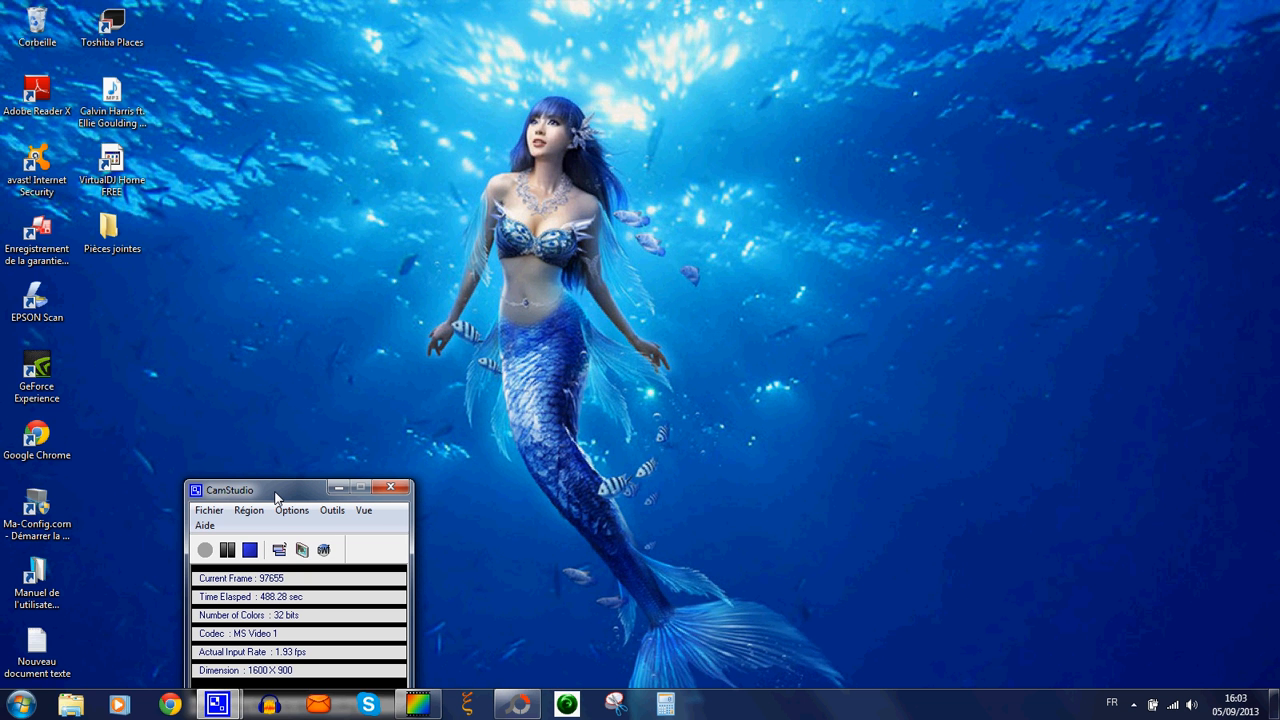